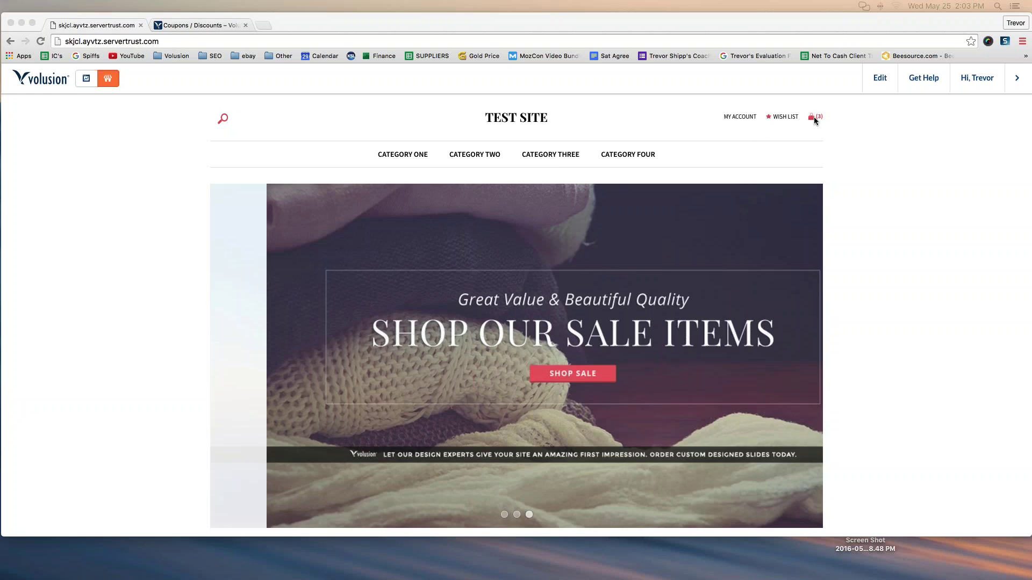
- Open the store's shopping cart and examine its items, coupon code field and order total
left_click(814, 117)
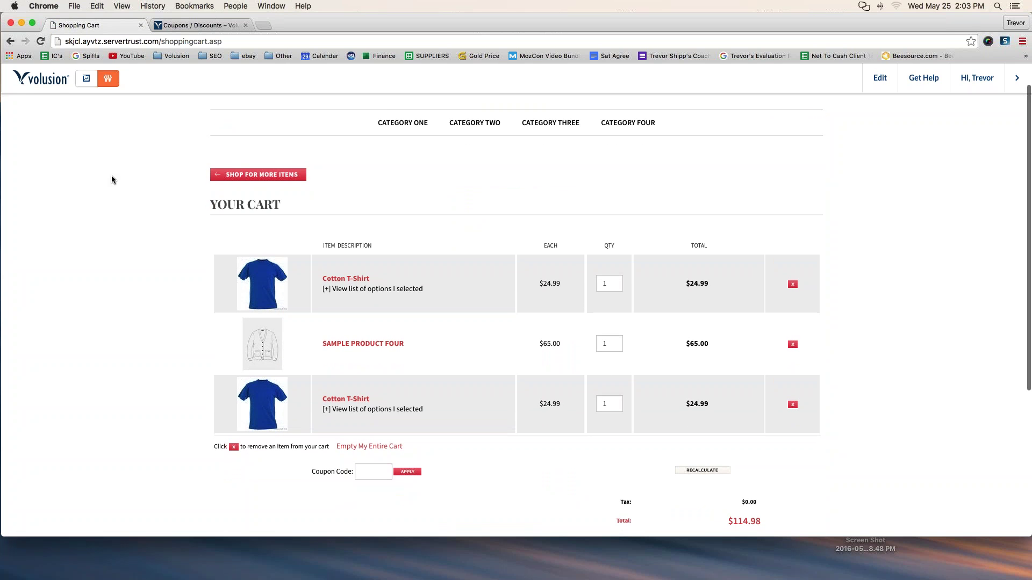
key("super+equal")
key("super+equal")
key("super+equal")
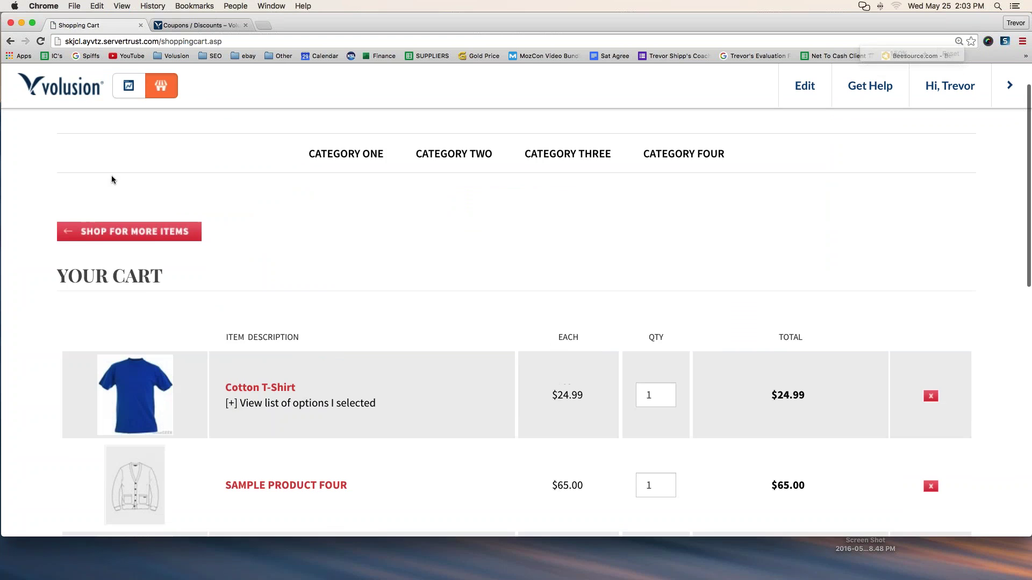
scroll(112, 178, "down", 5)
scroll(112, 179, "up", 5)
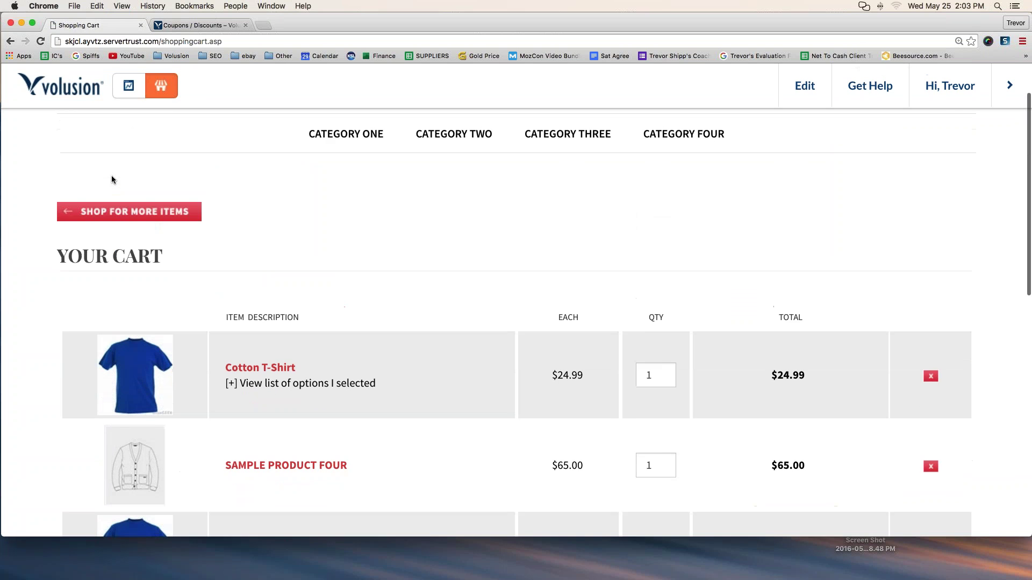
scroll(111, 179, "up", 2)
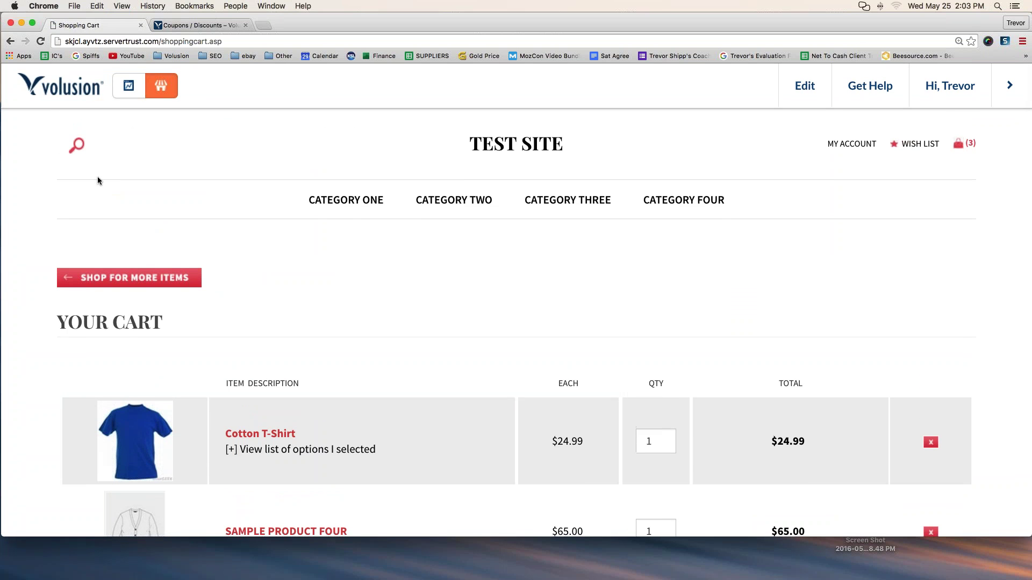
scroll(237, 250, "down", 3)
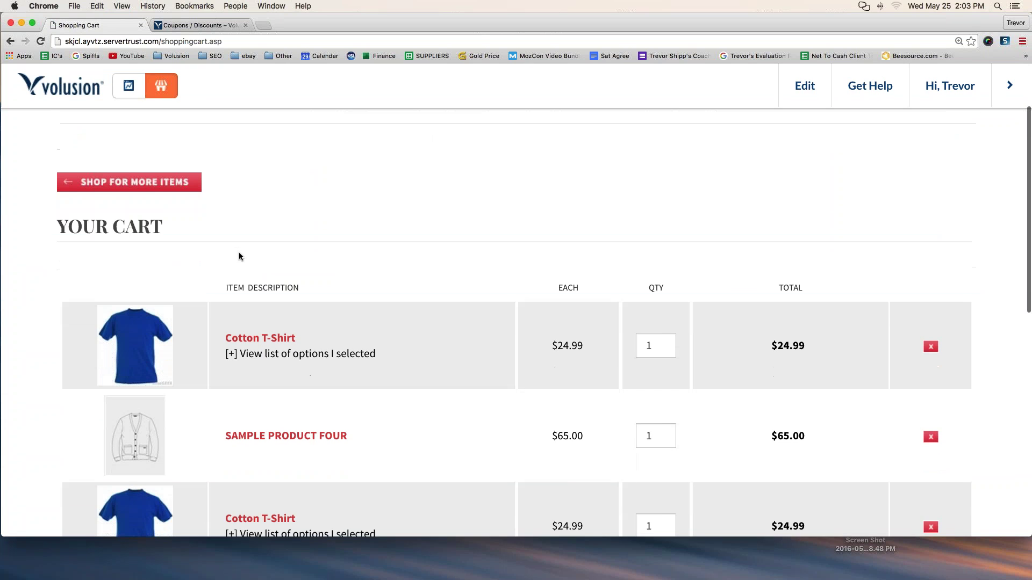
scroll(239, 256, "down", 3)
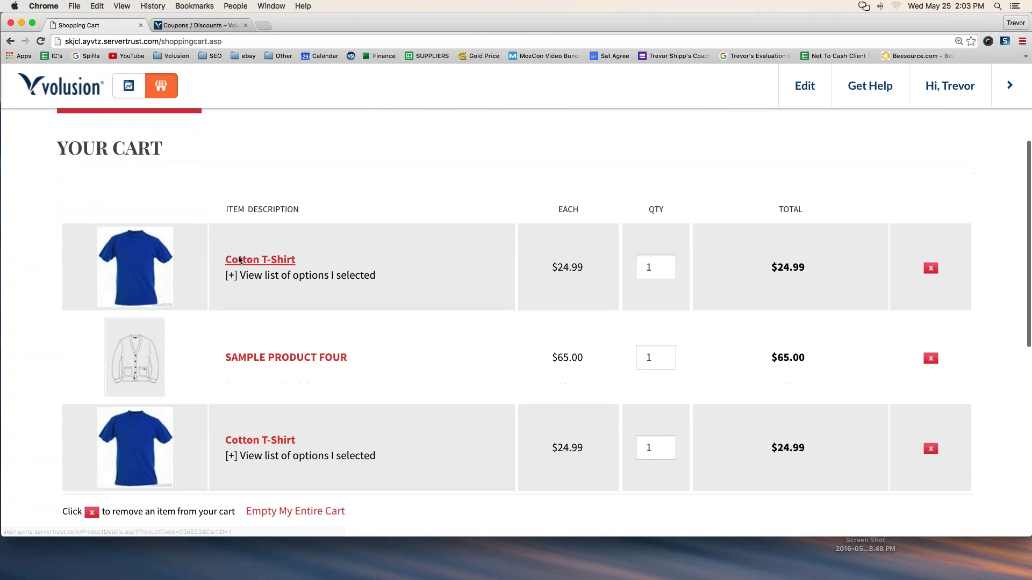
scroll(239, 259, "down", 4)
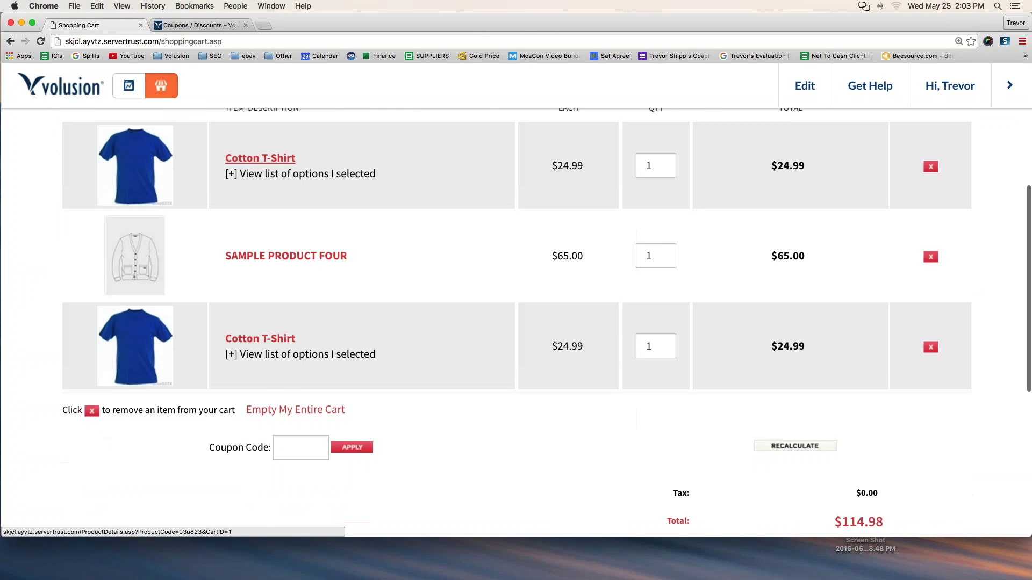
scroll(239, 266, "down", 2)
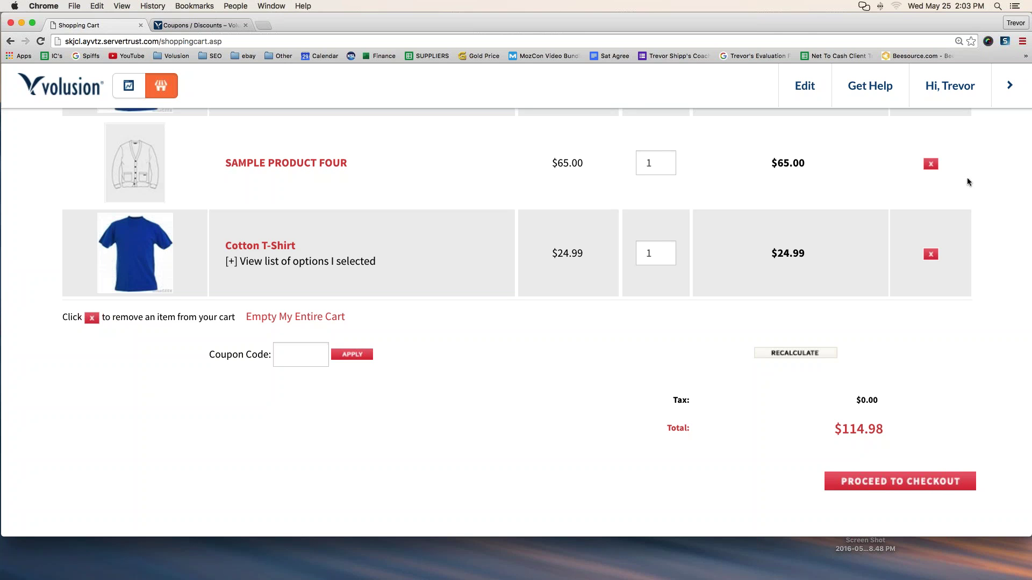
left_click(184, 391)
mouse_move(198, 373)
left_mouse_down()
mouse_move(396, 381)
mouse_move(397, 341)
mouse_move(295, 326)
mouse_move(180, 355)
mouse_move(195, 378)
mouse_move(299, 391)
left_mouse_up()
scroll(170, 184, "up", 3)
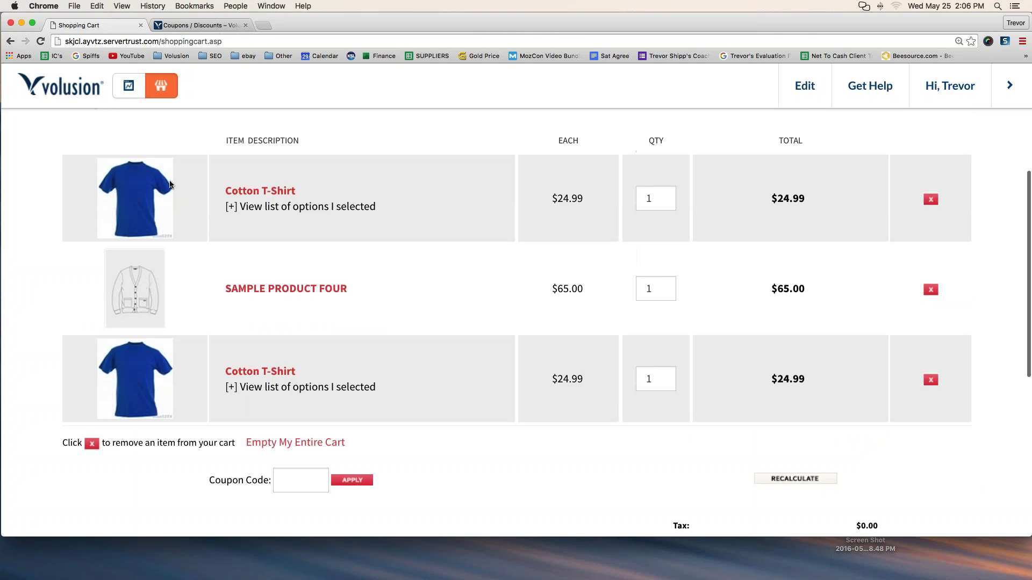
- Switch from the storefront to the admin dashboard and open the Coupons/Discounts page
scroll(170, 184, "up", 5)
left_click(129, 86)
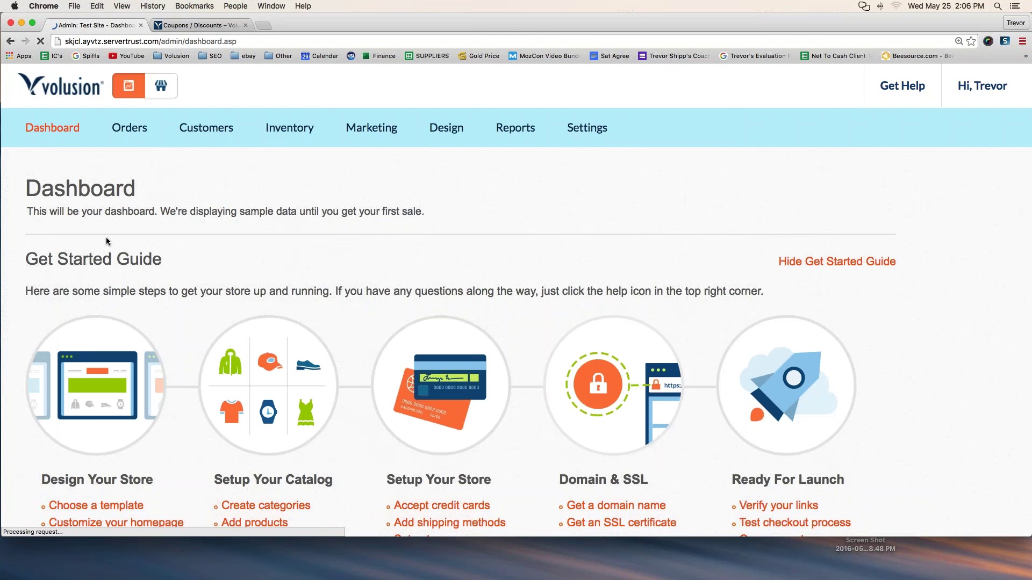
mouse_move(363, 136)
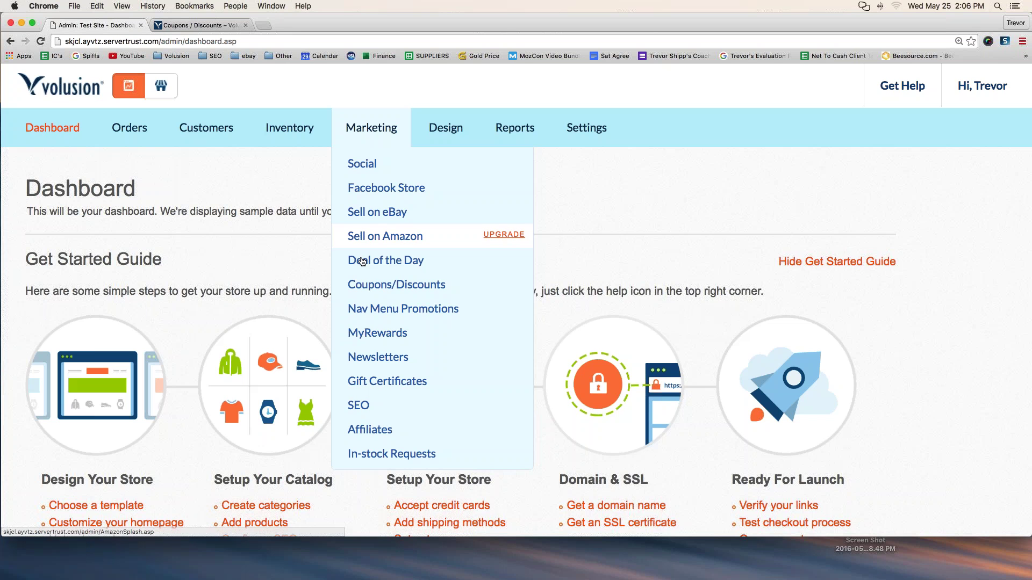
left_click(396, 288)
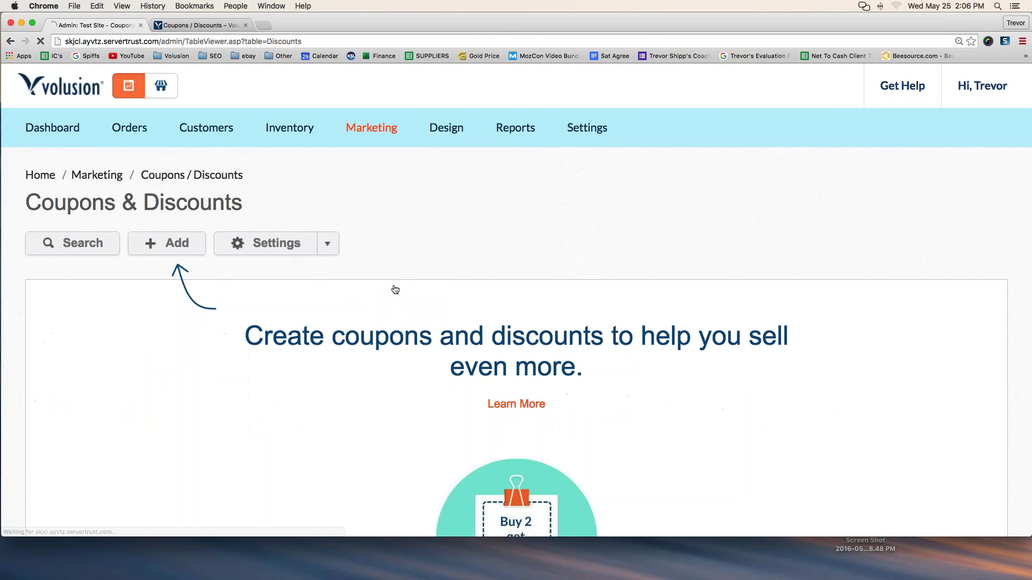
mouse_move(354, 126)
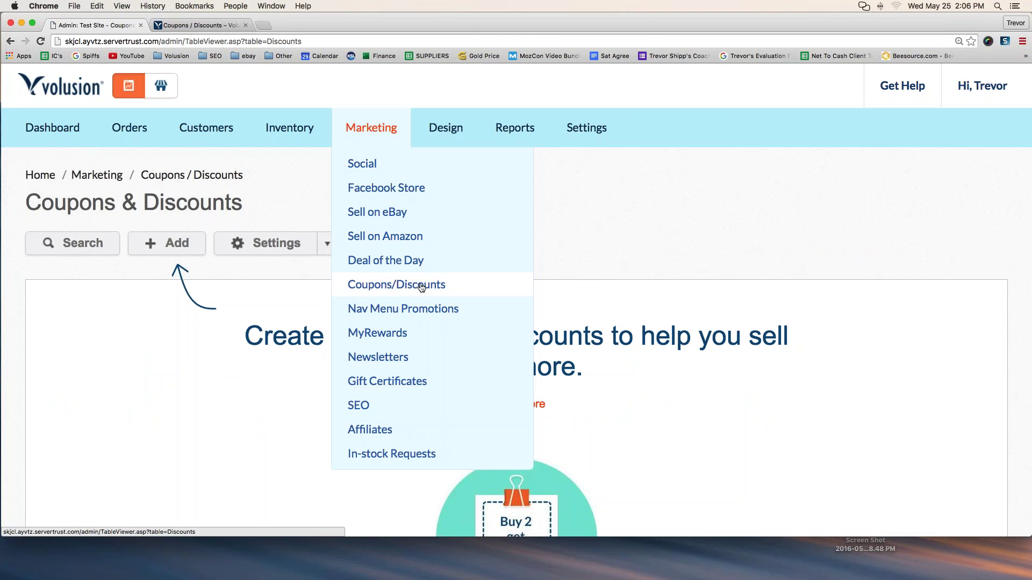
scroll(308, 213, "up", 2)
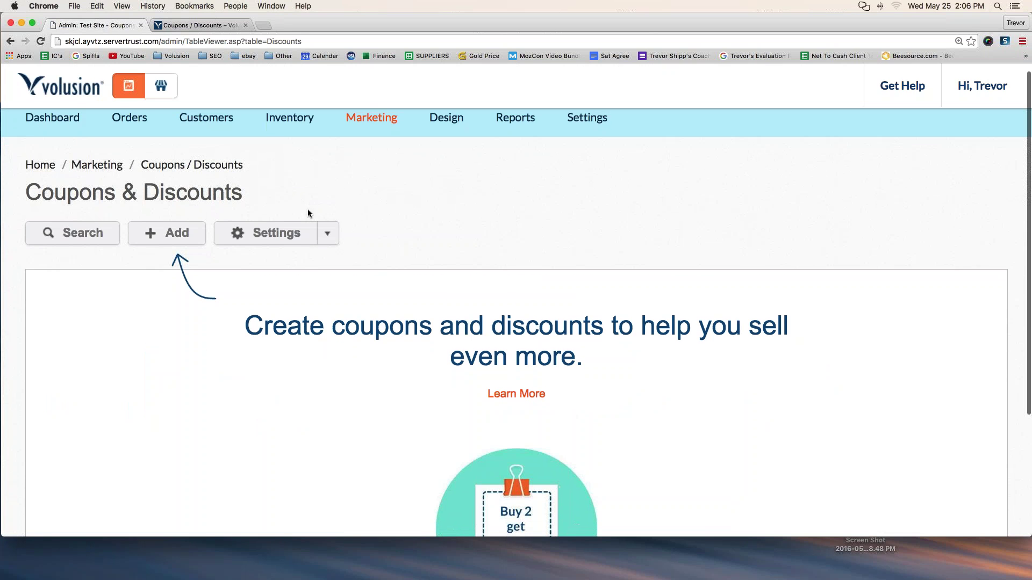
scroll(309, 213, "down", 1)
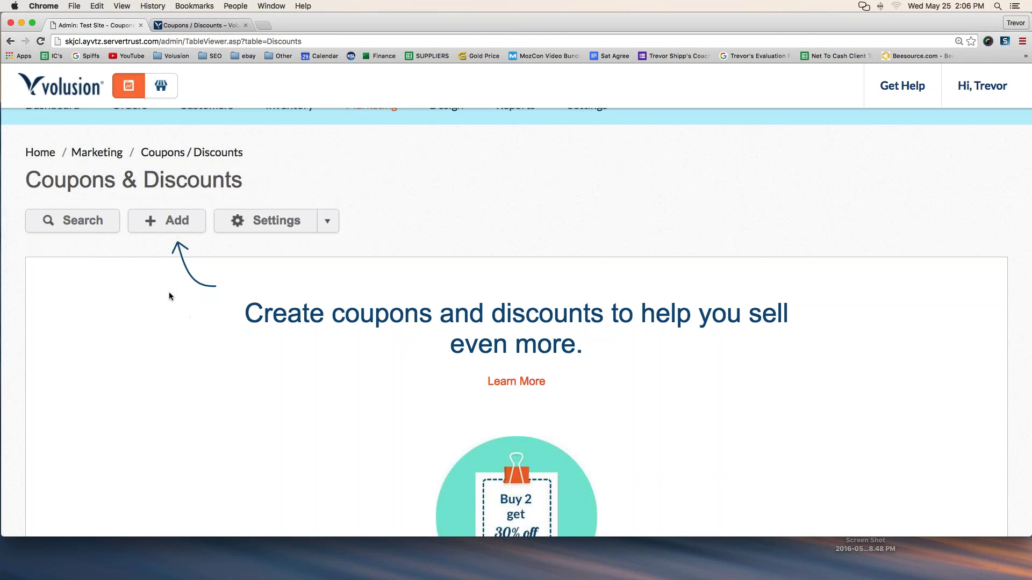
- Add a new discount and enter "June Summer Blowout Even - 15% Off" as its name
scroll(168, 285, "down", 1)
scroll(165, 224, "up", 1)
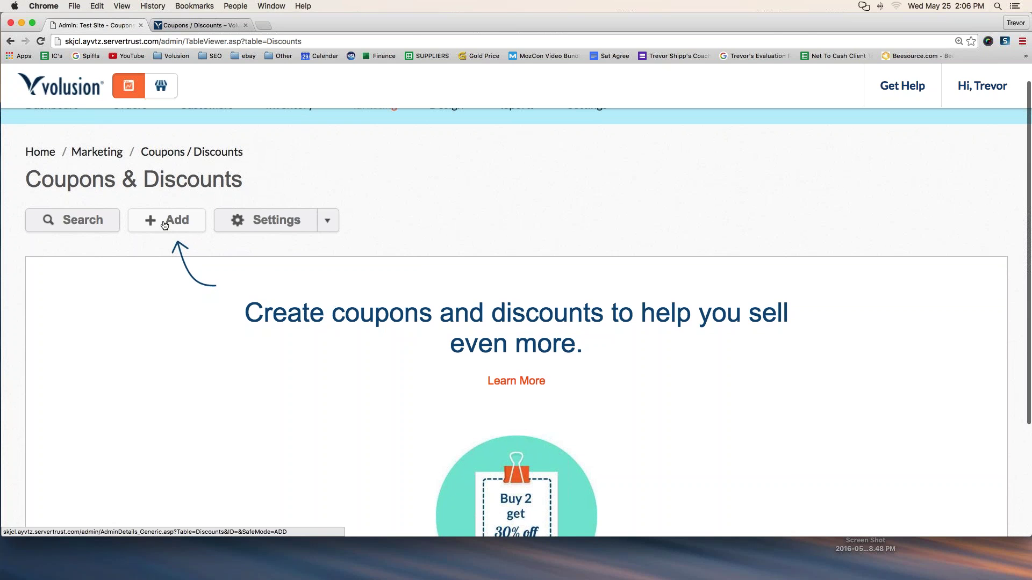
left_click(169, 230)
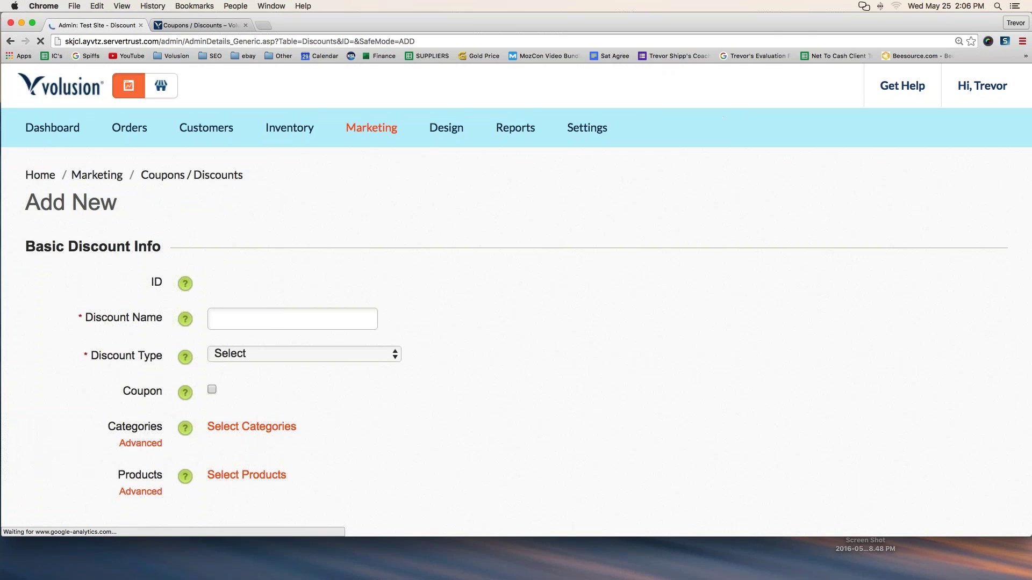
scroll(418, 153, "down", 1)
scroll(419, 156, "down", 1)
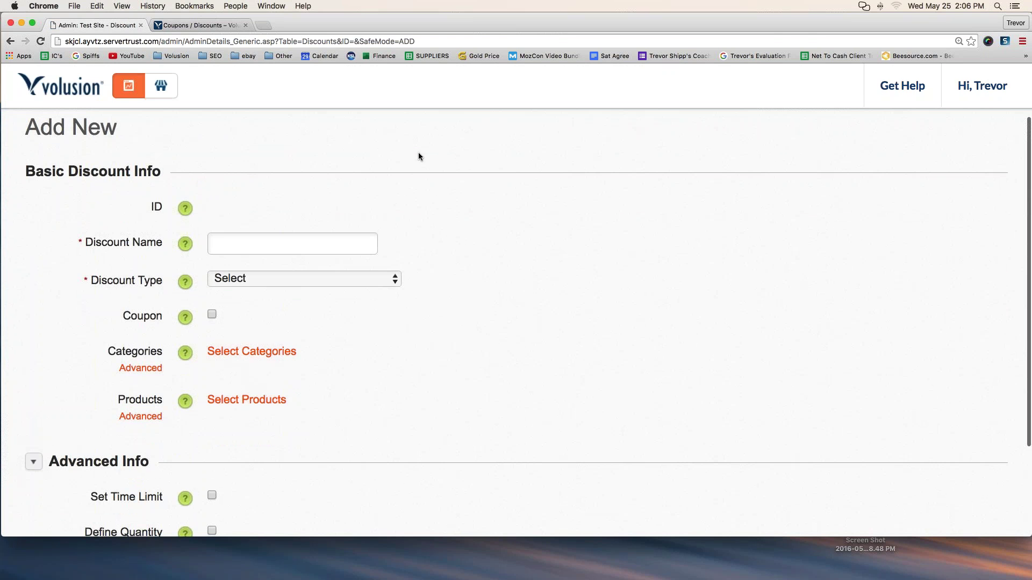
key("Tab")
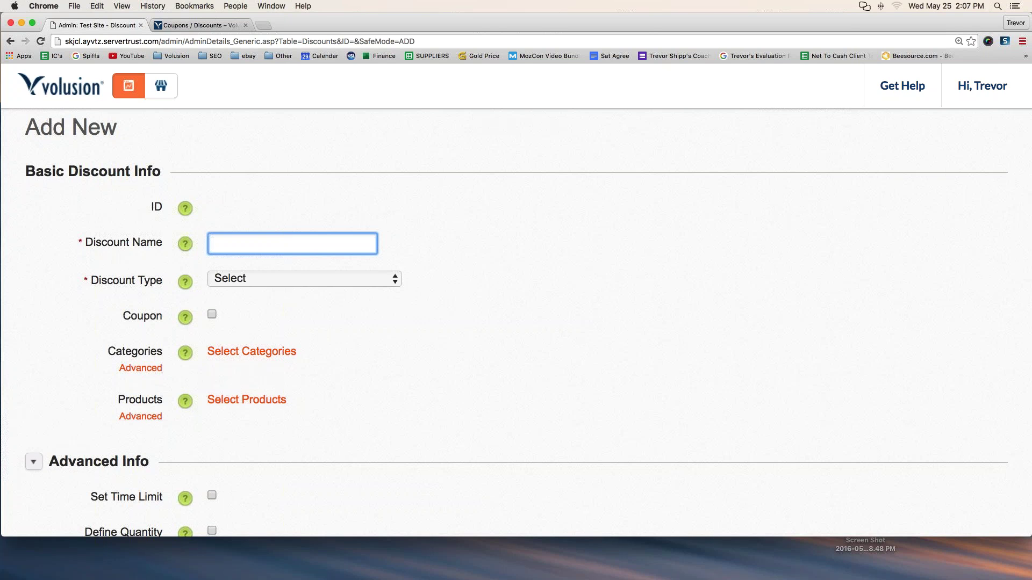
type("June")
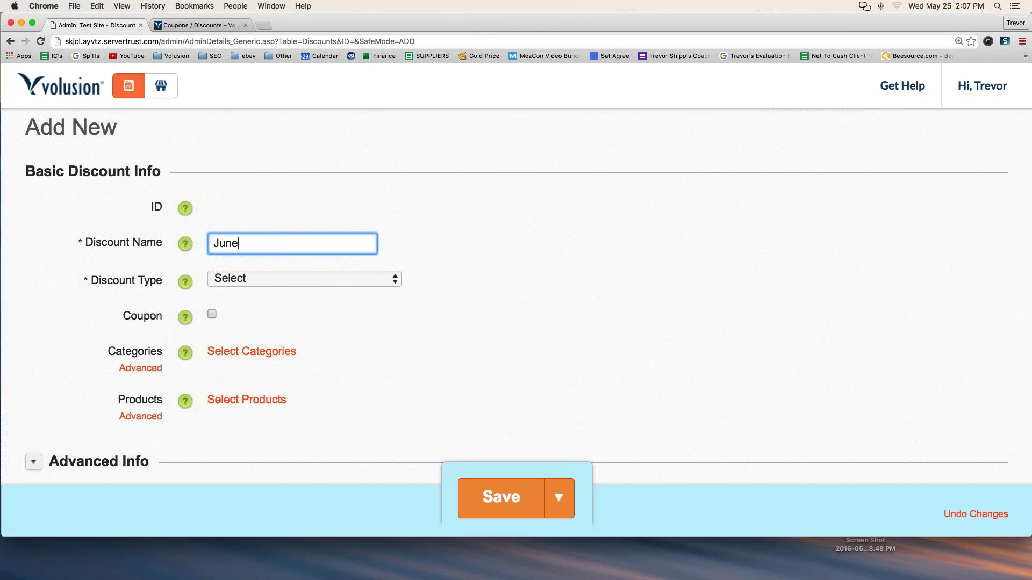
type(" Summer Blowout Even -")
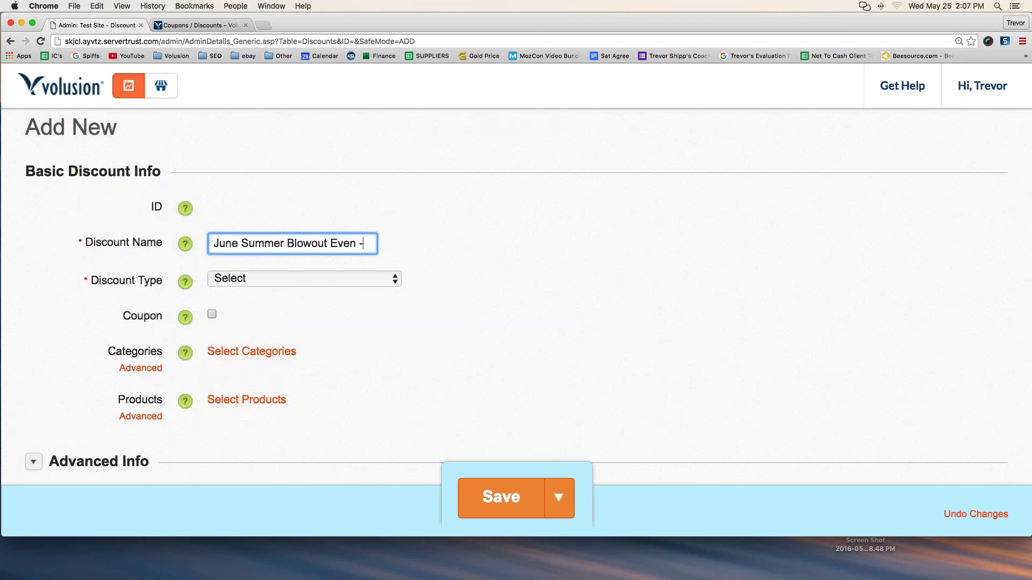
type(" 15)")
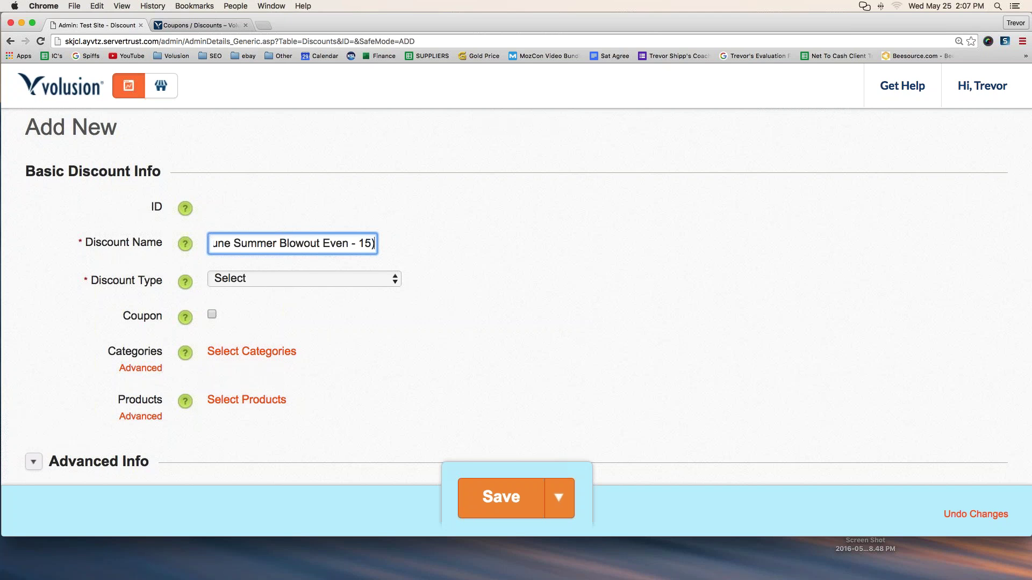
key("BackSpace")
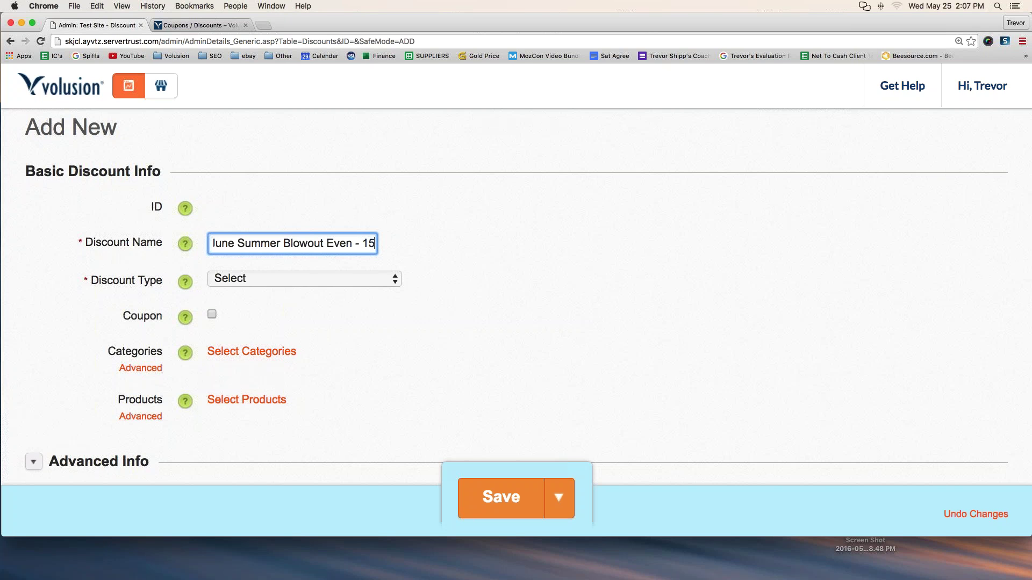
type("% Off")
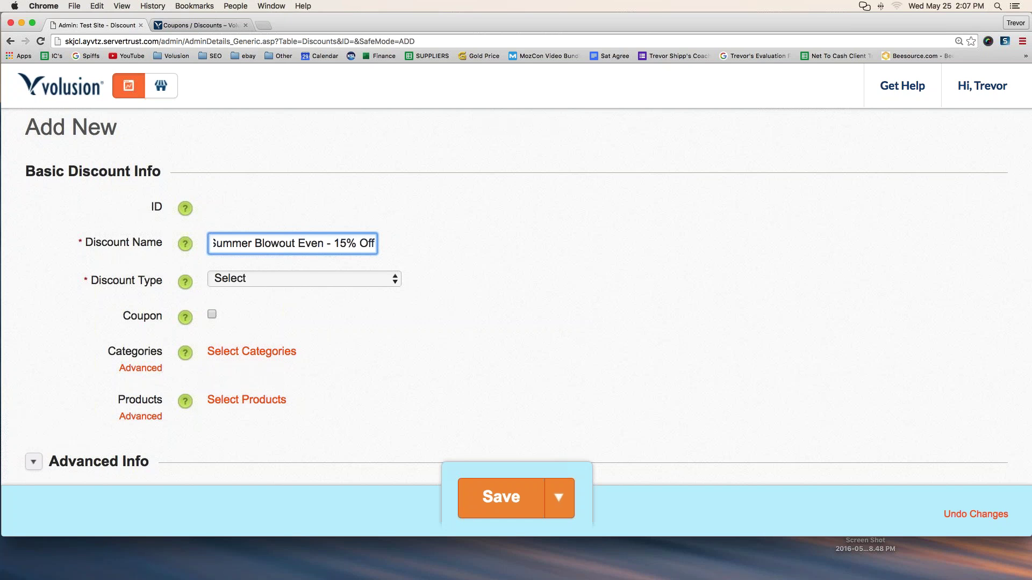
- Correct the discount name to "June Summer Blowout Event - 10% Off"
mouse_move(333, 243)
left_mouse_down()
mouse_move(222, 239)
mouse_move(348, 245)
left_mouse_up()
key("BackSpace")
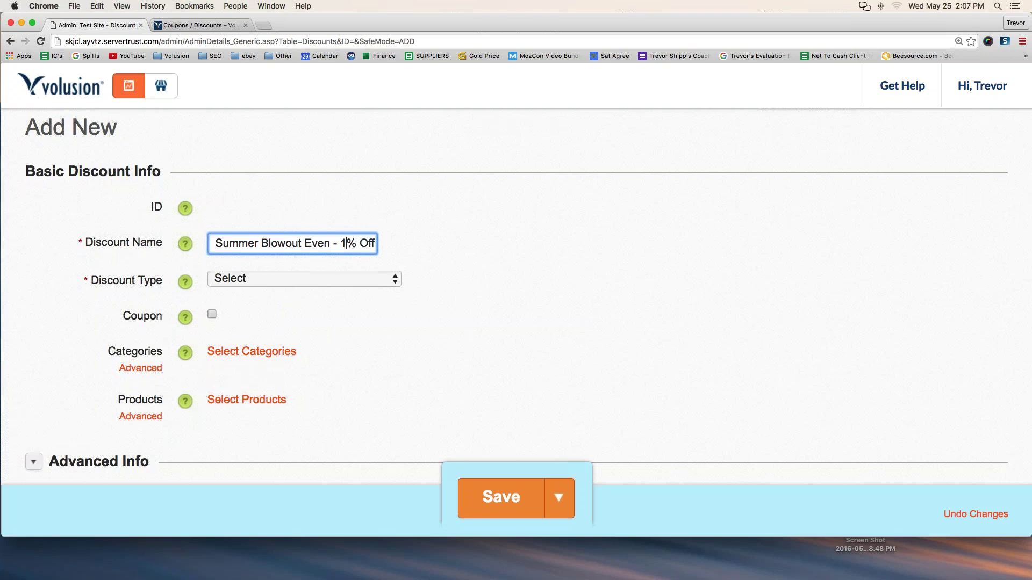
type("0")
left_click(286, 243)
type("t")
left_click(216, 243)
type("Jun")
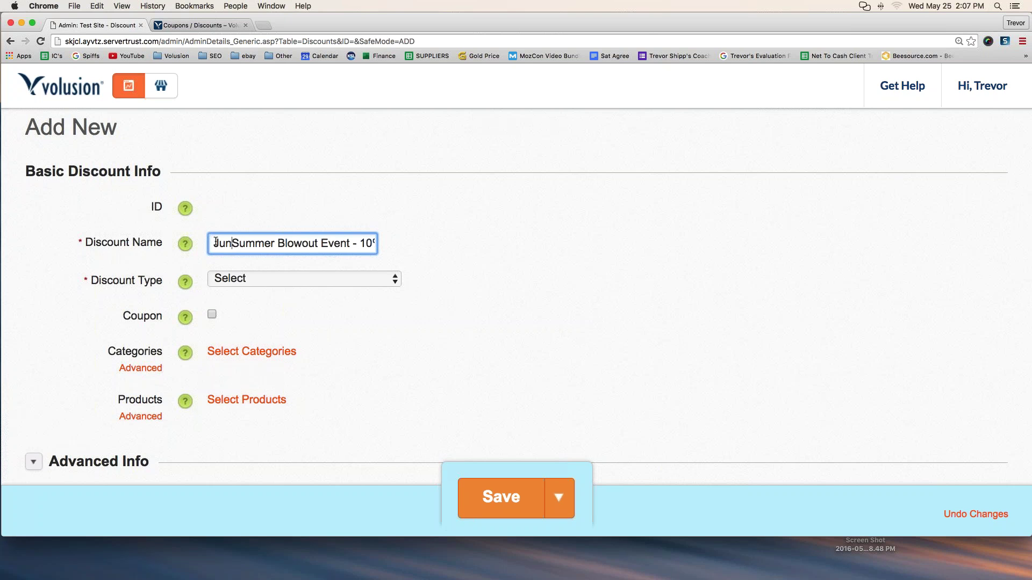
type("e")
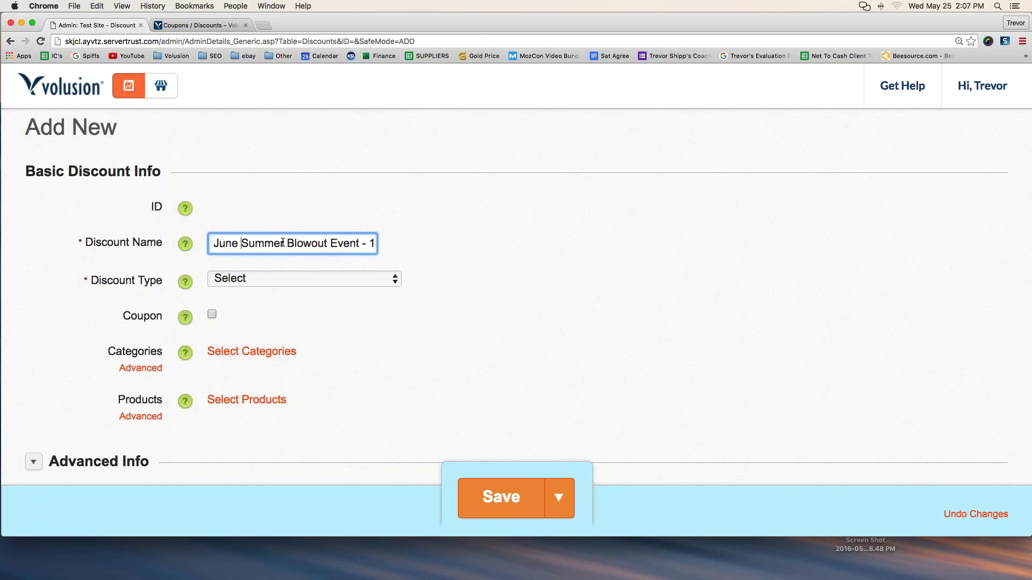
- Remove "Blowout" from the discount name and add "Entire" at its end
left_click_drag(287, 242, 326, 241)
key("BackSpace")
key("BackSpace")
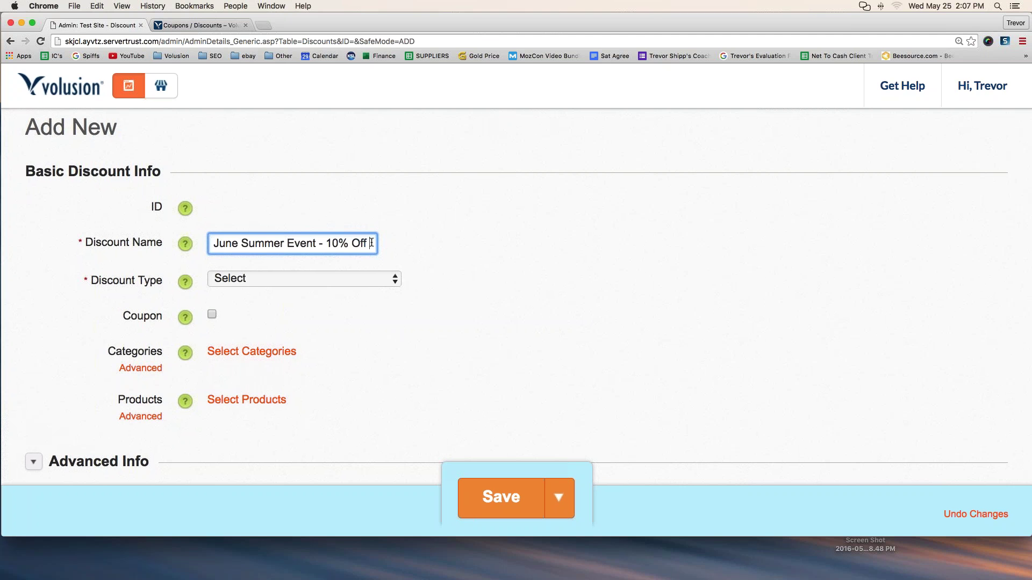
type("Entire")
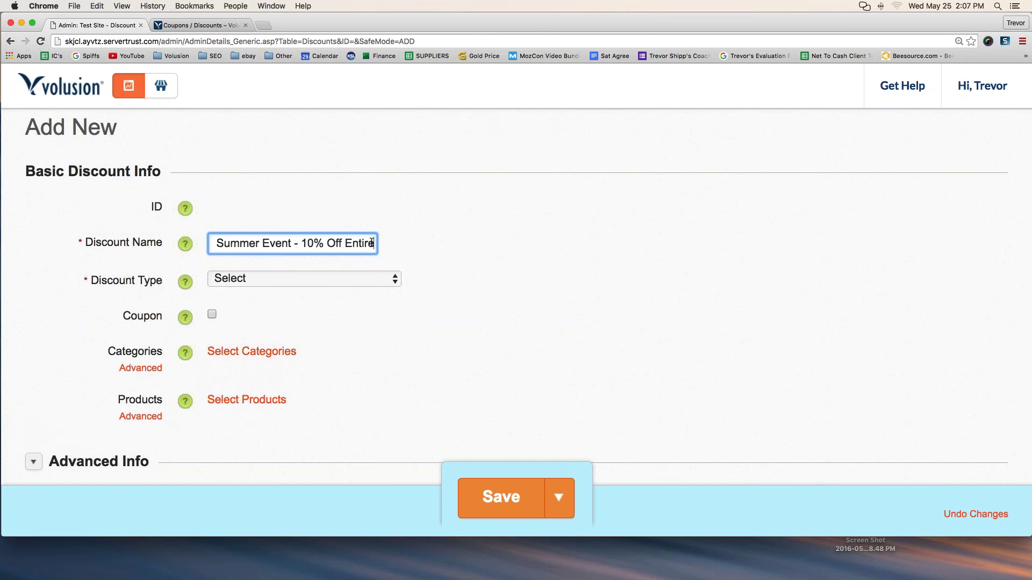
- Change the discount name to "June Event - 10% Off Entire Order!"
key("Left")
key("Left")
key("Left")
key("Left")
key("Left")
key("Left")
key("Left")
key("Left")
key("Left")
key("Left")
key("Left")
key("Left")
key("Left")
key("Left")
key("Left")
key("Left")
key("Left")
key("Left")
key("Left")
key("Left")
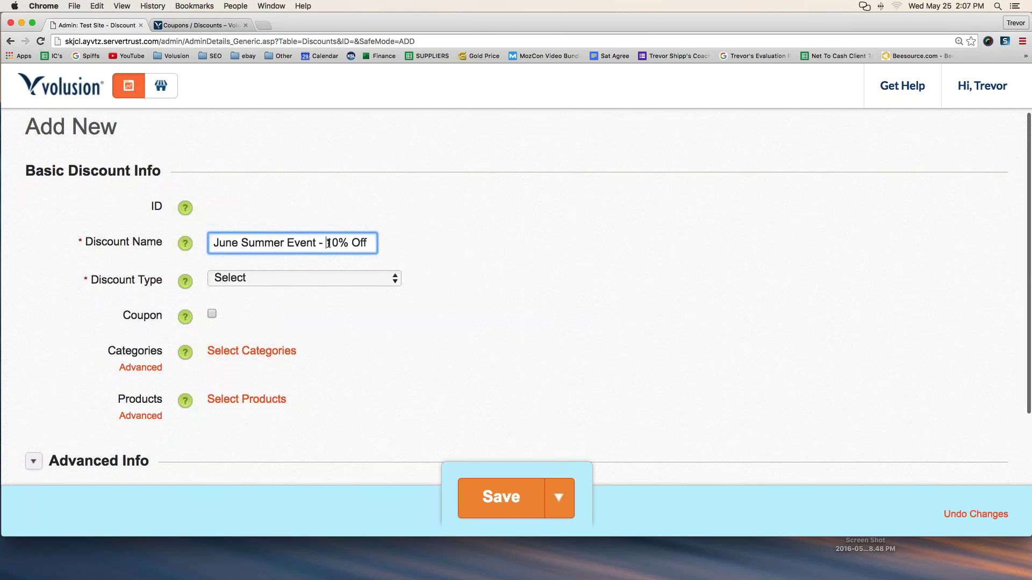
left_click_drag(368, 243, 241, 242)
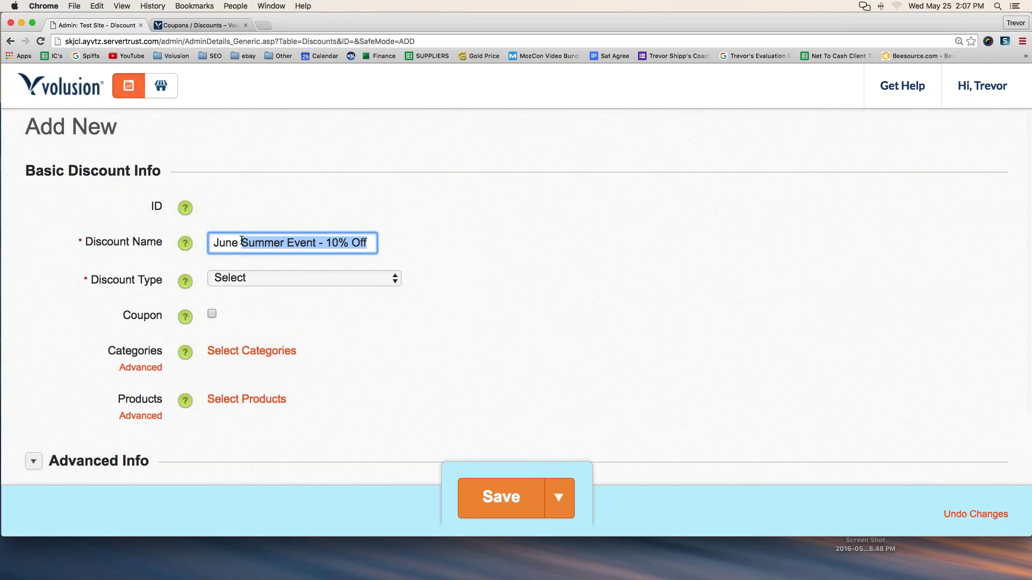
left_click(241, 242)
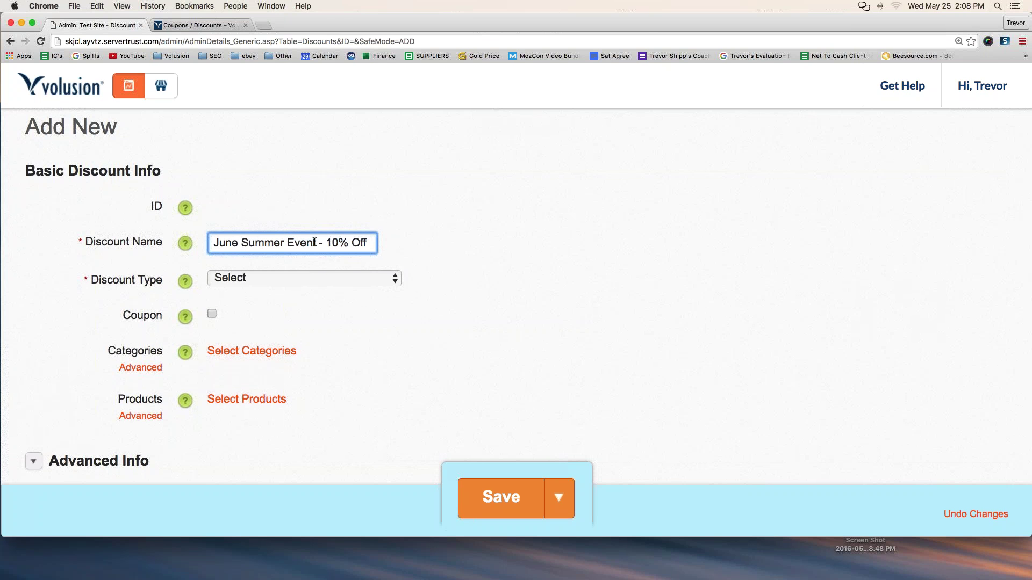
left_click_drag(315, 242, 243, 239)
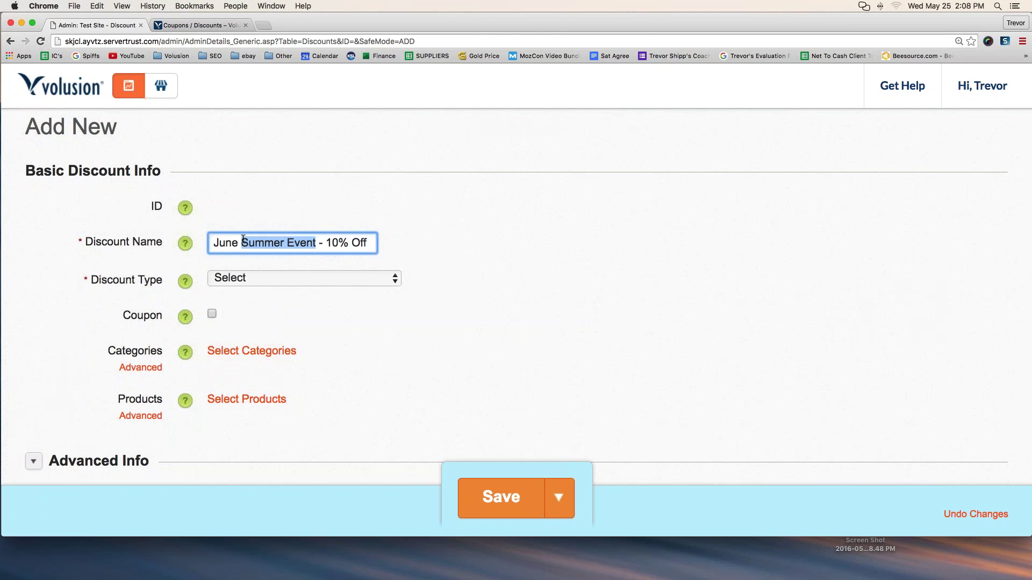
key("BackSpace")
type("Event - 10% Off ")
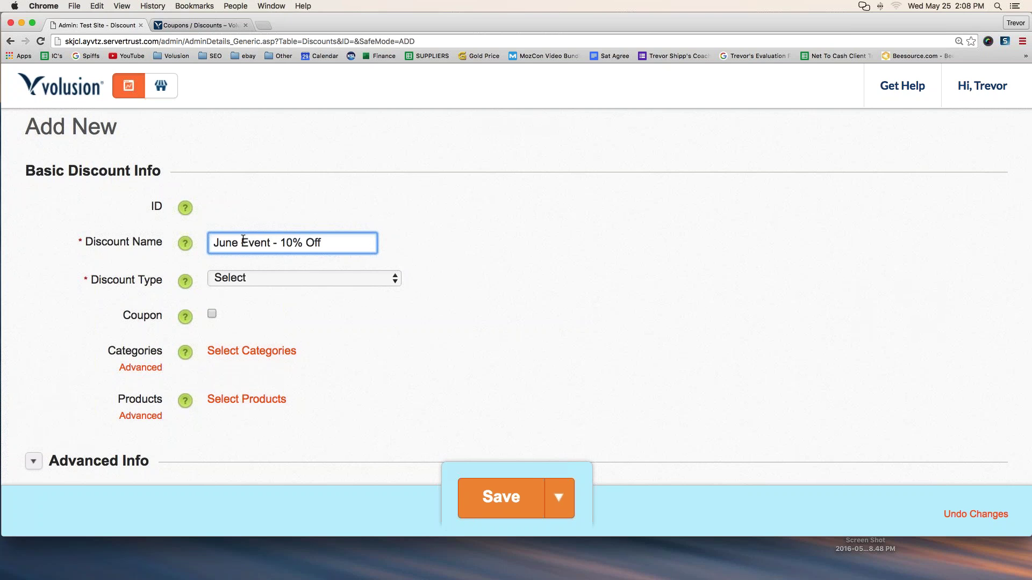
type("Entire Order!")
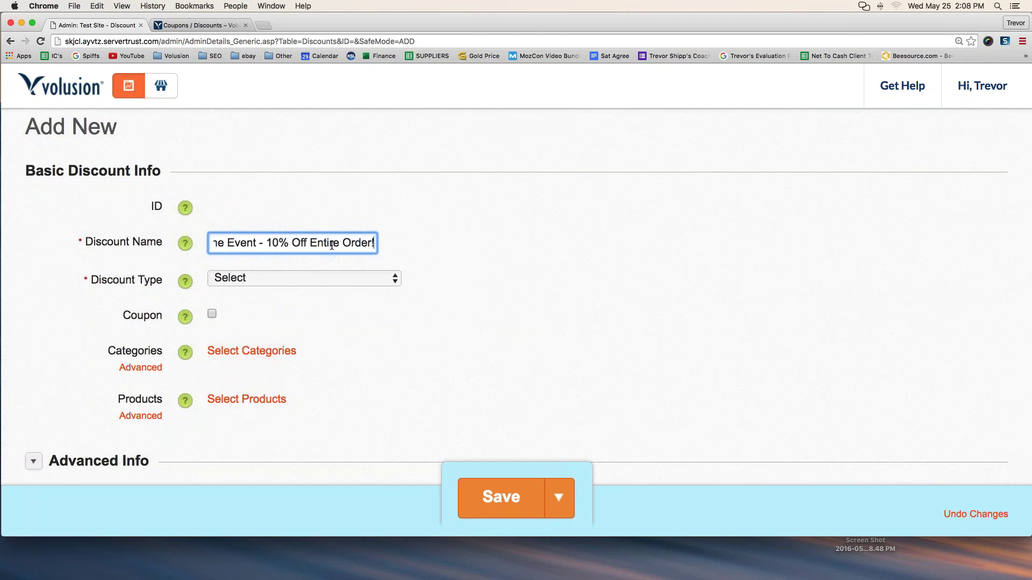
- Set the discount type to Percent off ENTIRE ORDER
left_click_drag(331, 245, 159, 240)
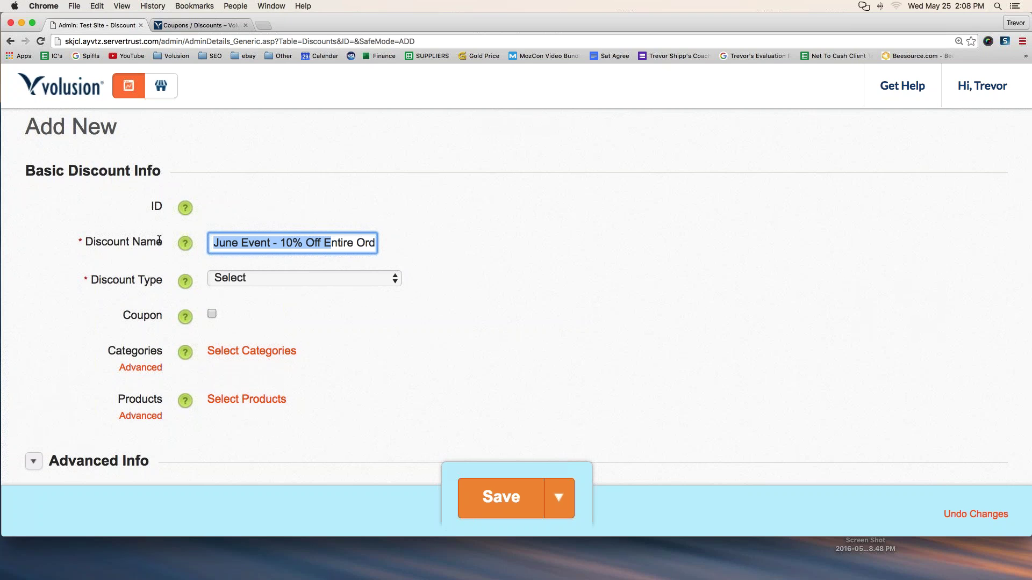
left_click(436, 272)
left_click(263, 279)
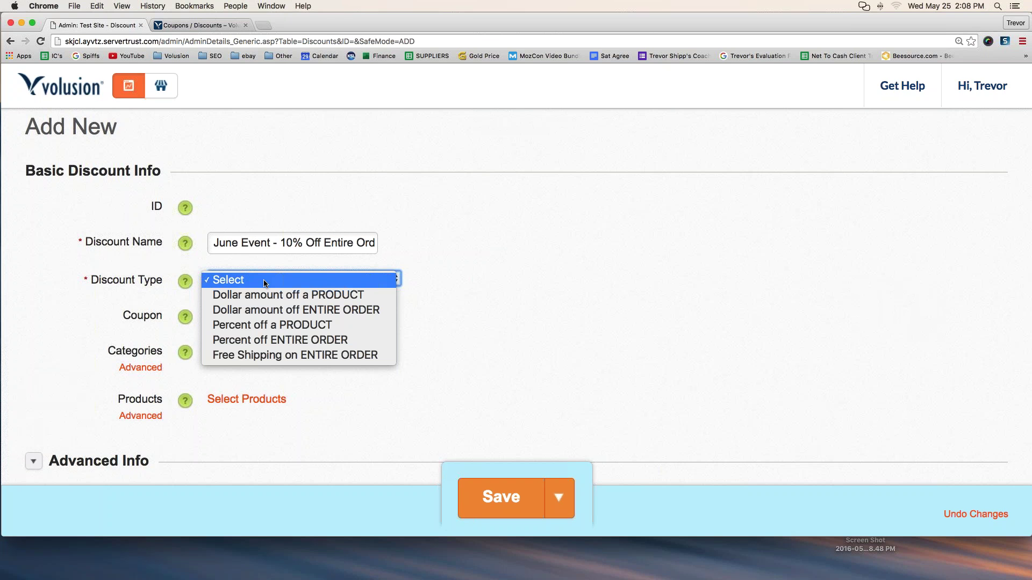
left_click(269, 282)
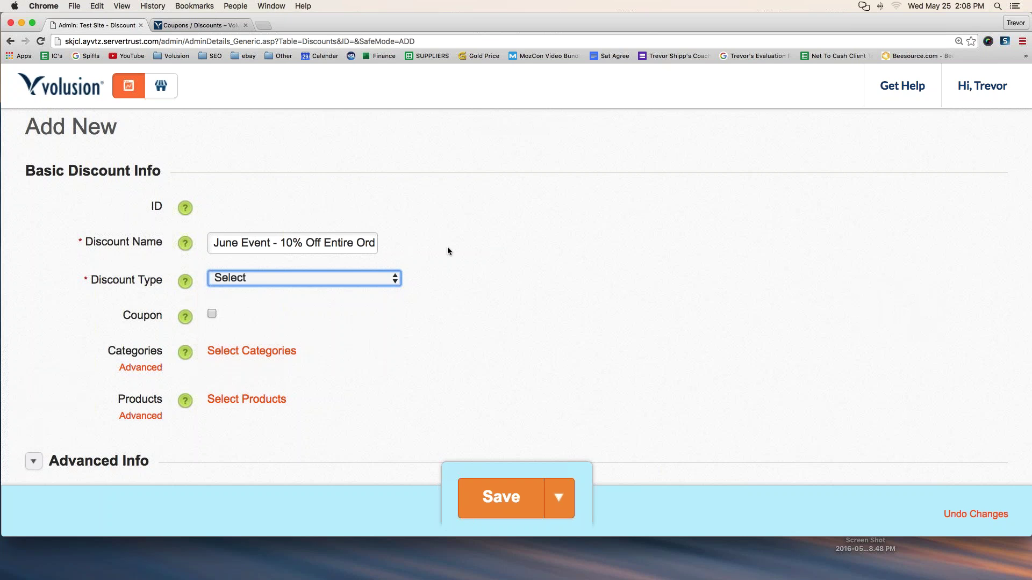
key("super+equal")
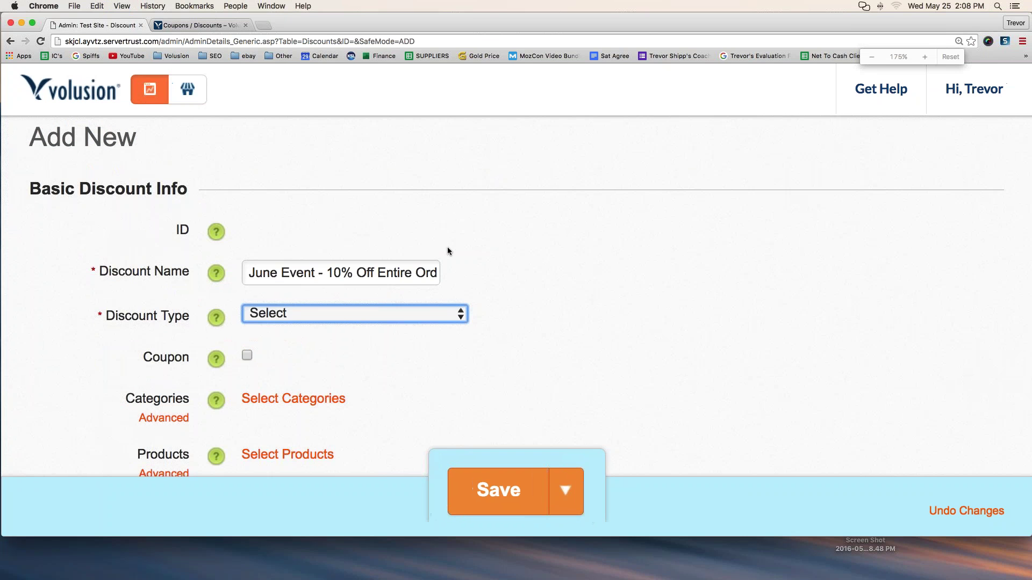
left_click(434, 317)
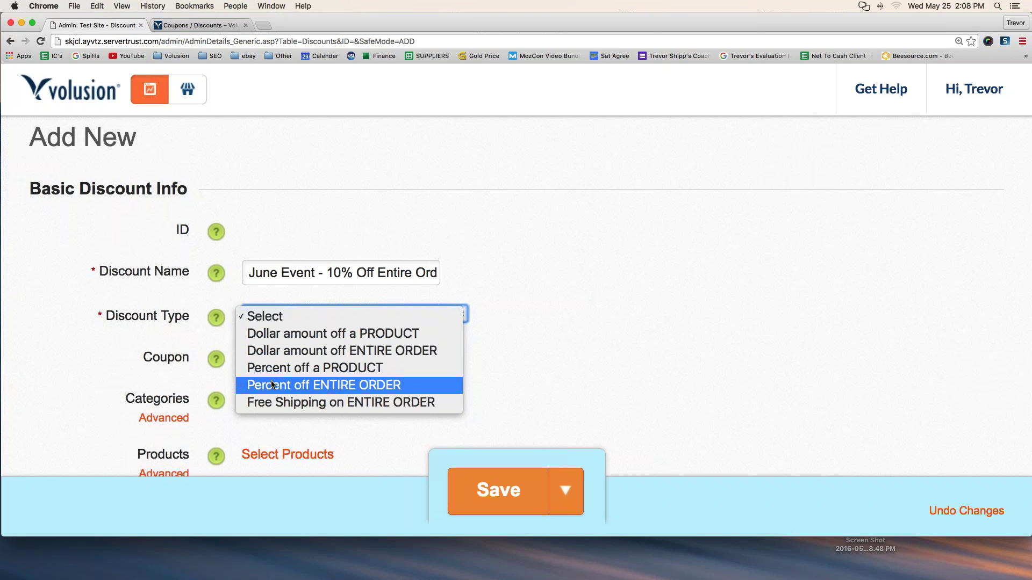
left_click(309, 387)
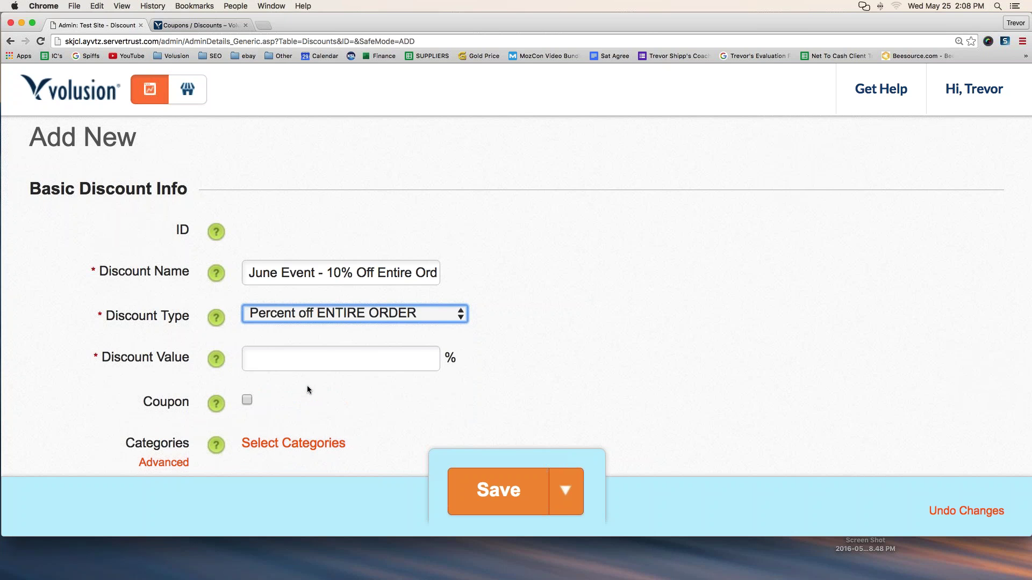
- Enter 10% as the discount value
left_click(276, 366)
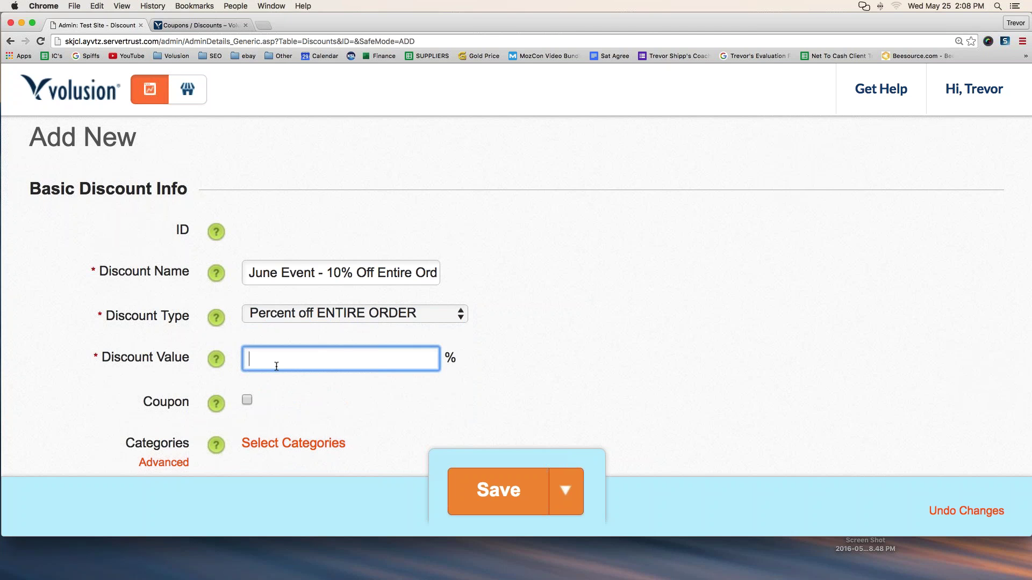
type("10")
key("Tab")
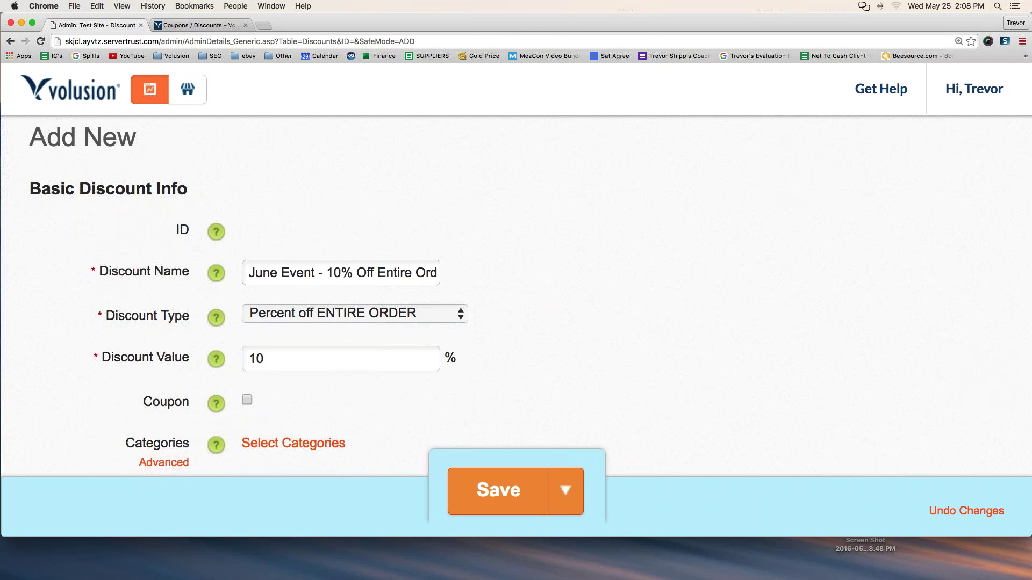
- Make the discount a coupon and enter "shopjune10" as the coupon code
scroll(122, 253, "down", 5)
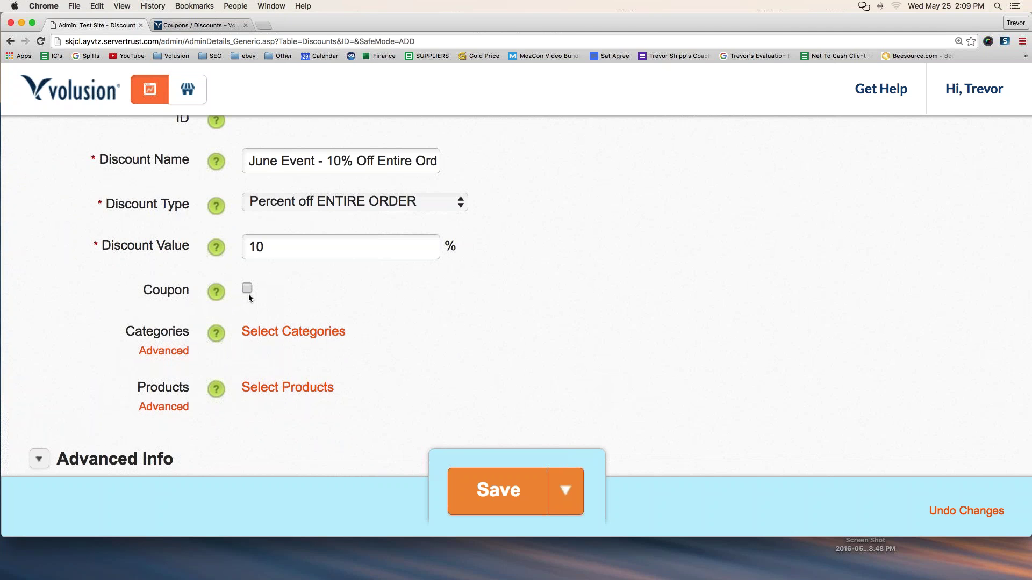
left_click(247, 289)
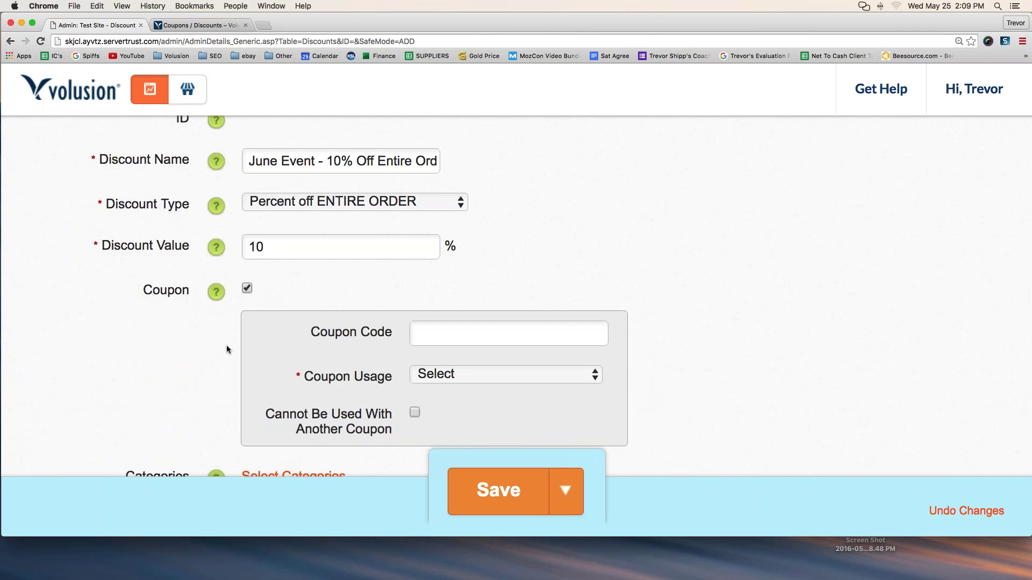
left_click(467, 334)
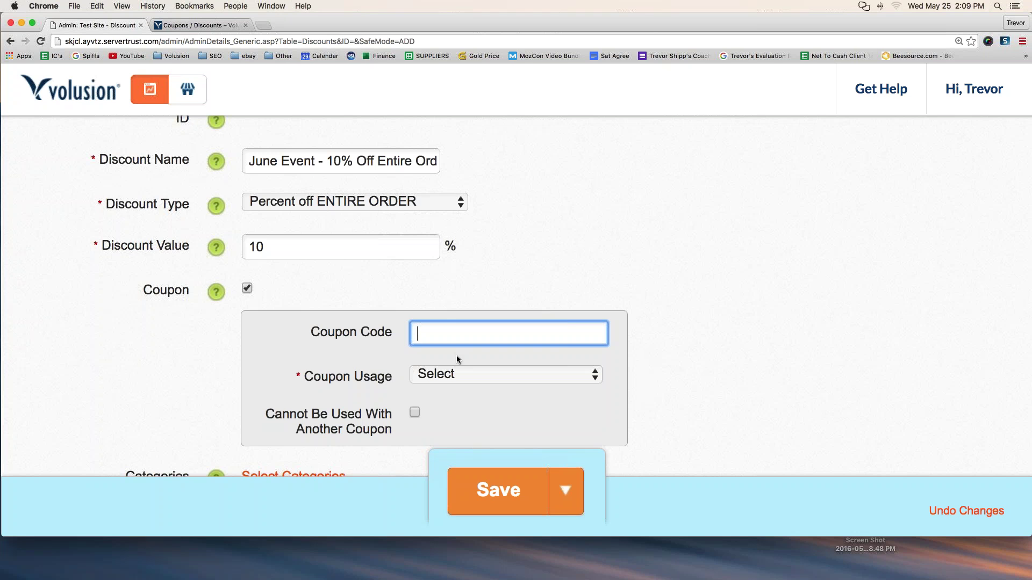
type("june")
key("BackSpace")
key("BackSpace")
key("BackSpace")
key("BackSpace")
type("s")
- Replace the coupon code with "june10"
key("super+a")
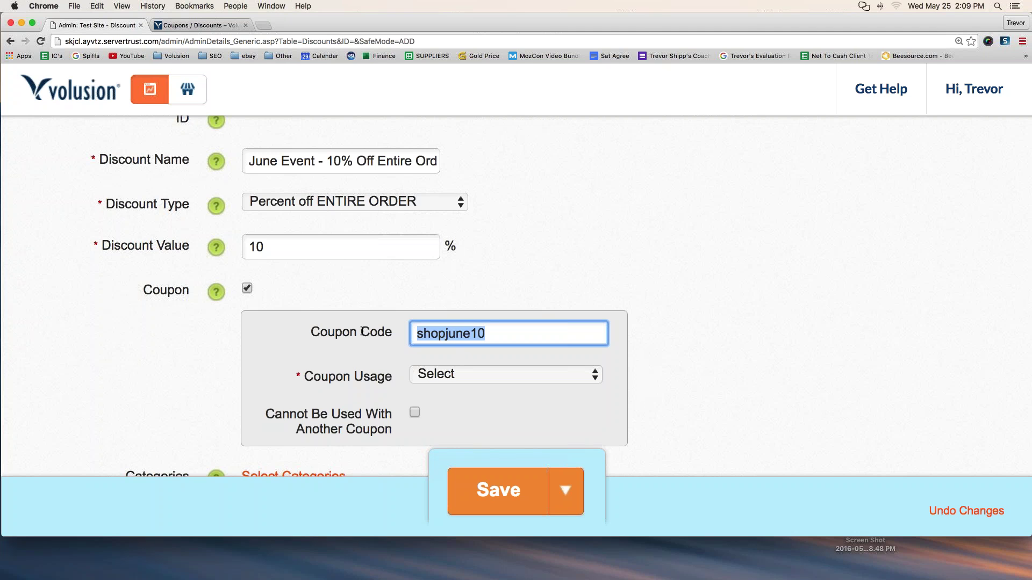
key("BackSpace")
type("june10")
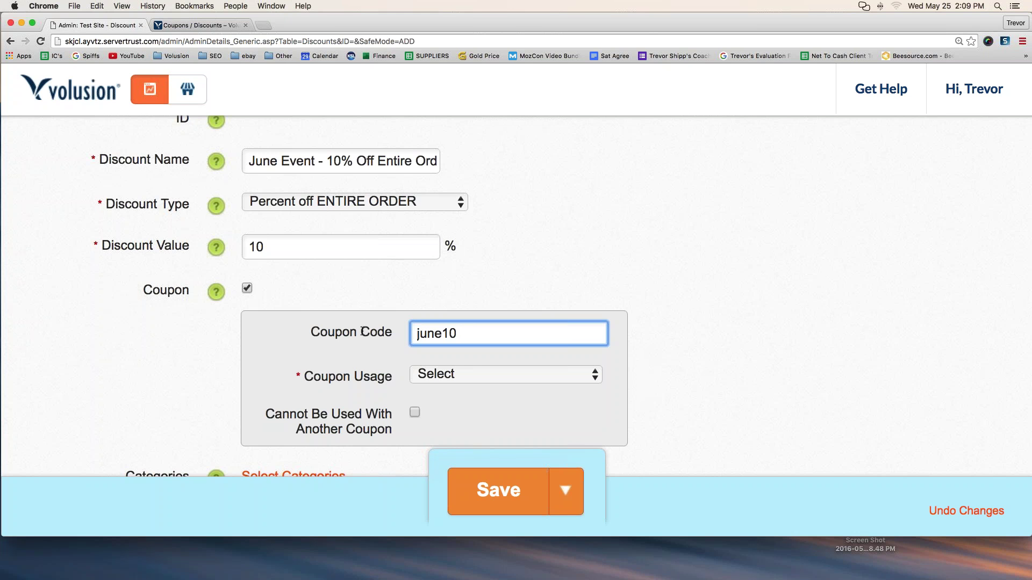
- Set the coupon usage to Unlimited Use and prevent it from being used with another coupon
left_click(450, 377)
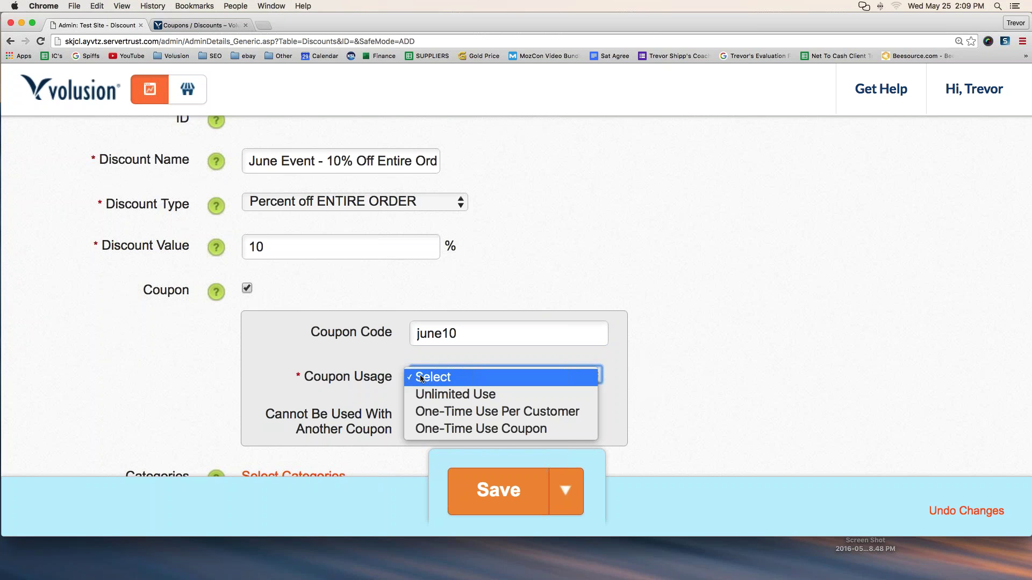
left_click(538, 396)
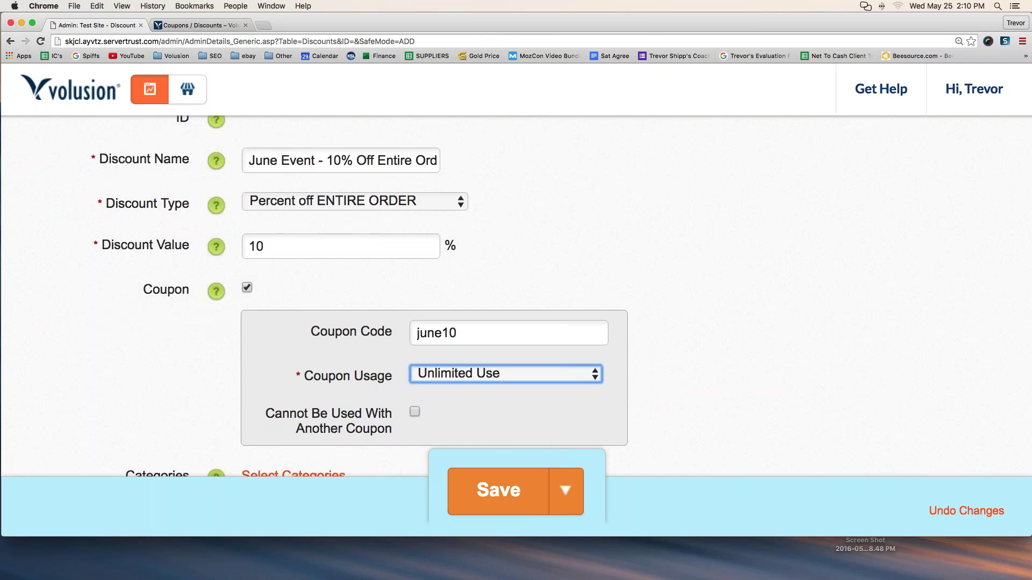
scroll(536, 396, "down", 3)
left_click(415, 317)
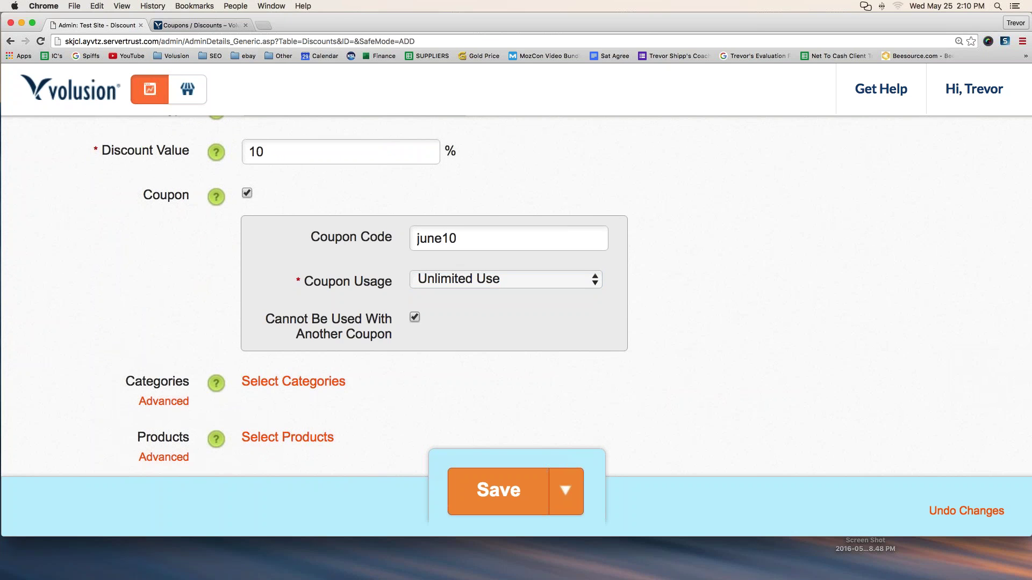
- Enable the discount's time limit and set its begin date to 06/01/2016
scroll(155, 256, "down", 5)
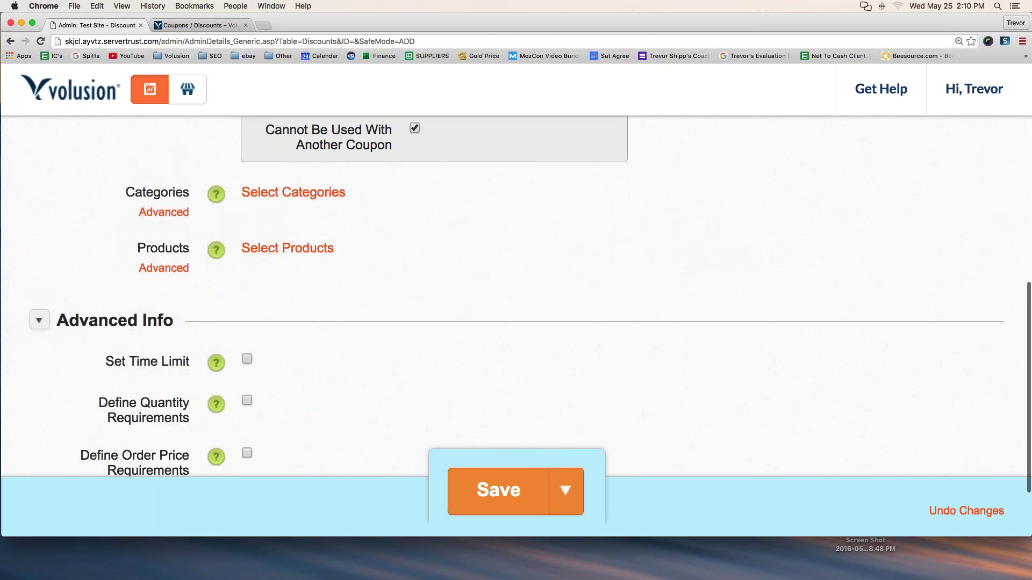
scroll(156, 255, "up", 1)
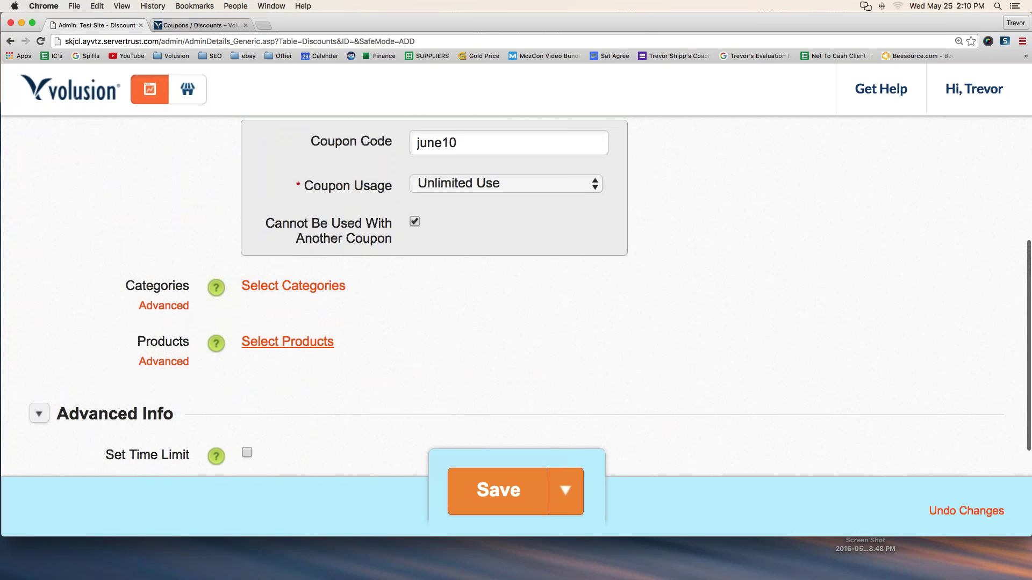
scroll(261, 324, "up", 2)
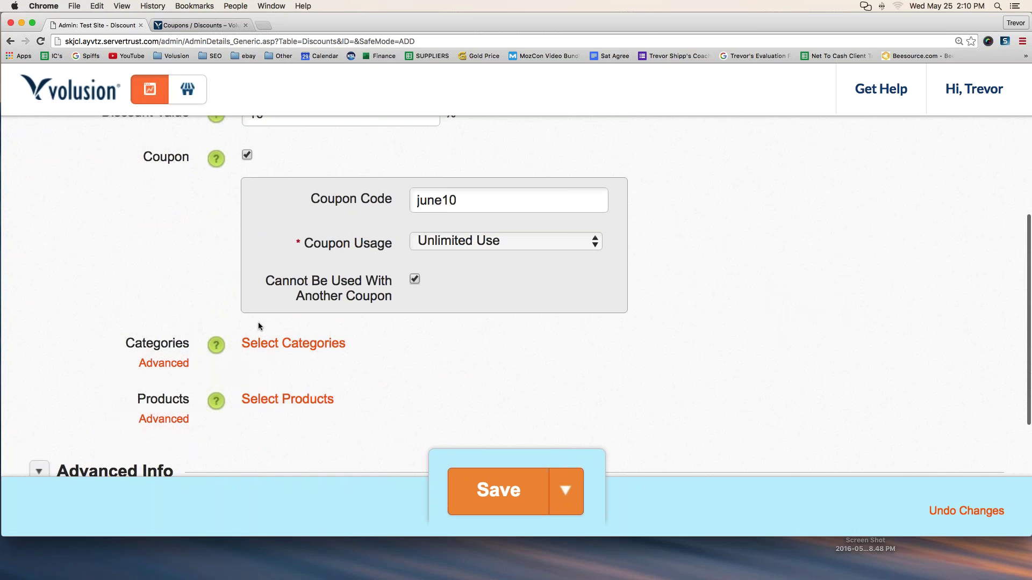
scroll(143, 304, "down", 2)
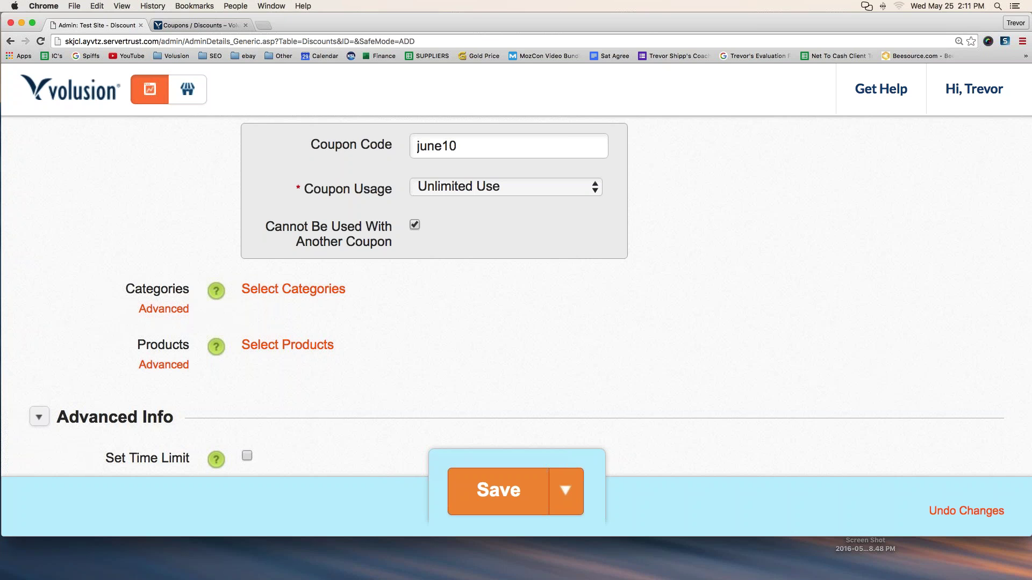
scroll(515, 295, "down", 5)
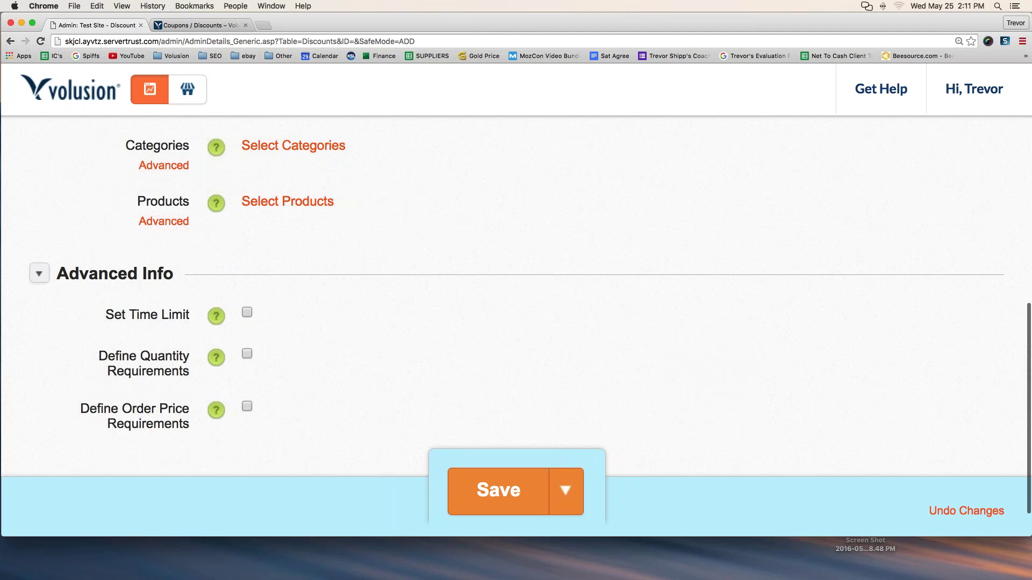
left_click_drag(104, 315, 188, 311)
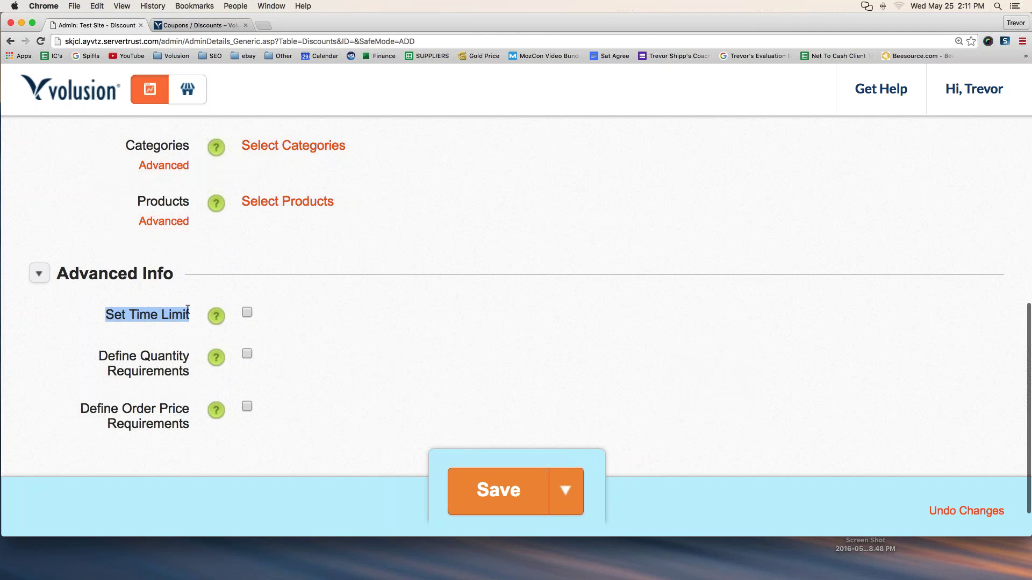
left_click(245, 312)
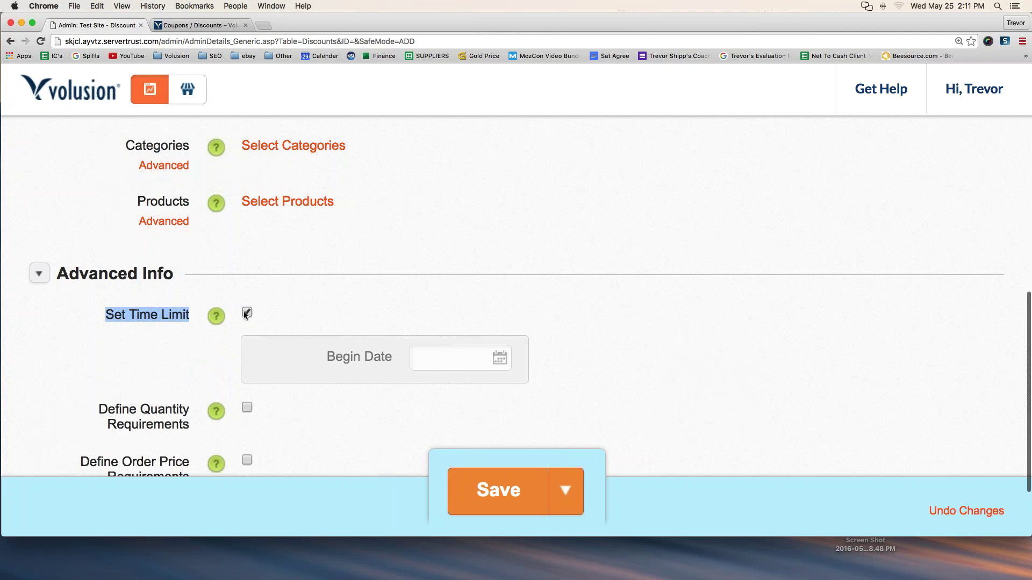
left_click(450, 362)
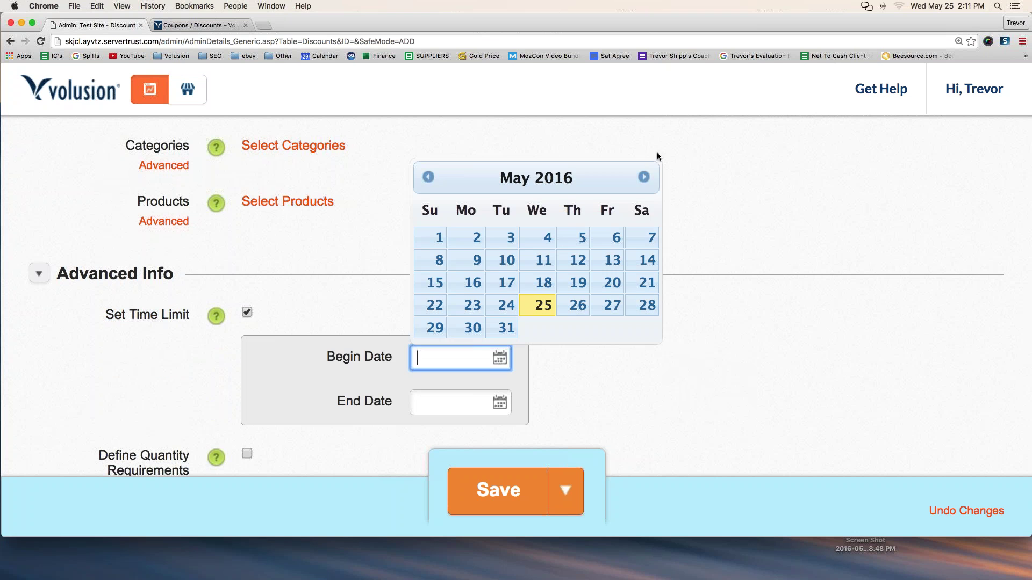
left_click(643, 179)
left_click(546, 241)
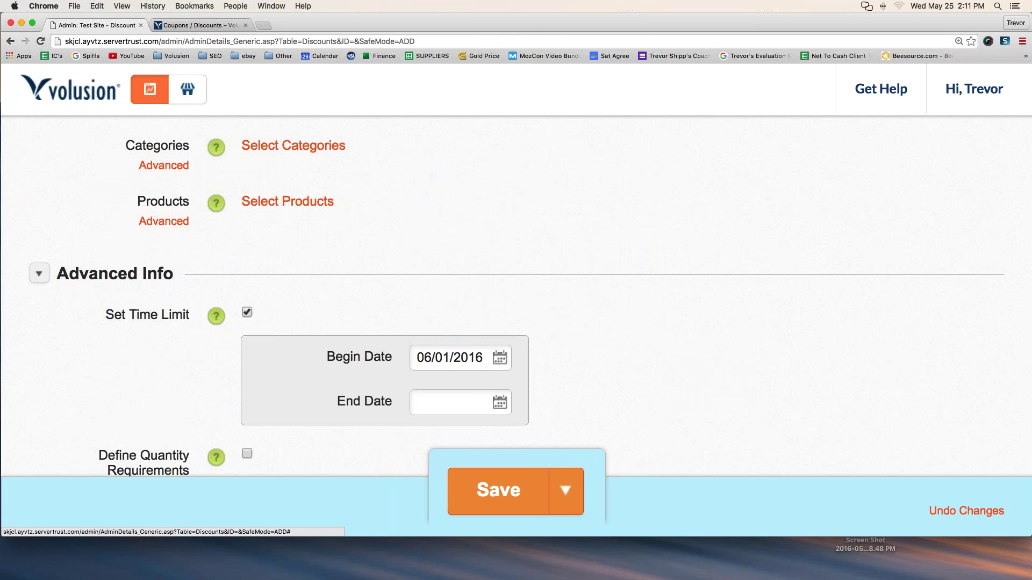
- Set the time limit's end date to 06/30/2016
left_click(499, 400)
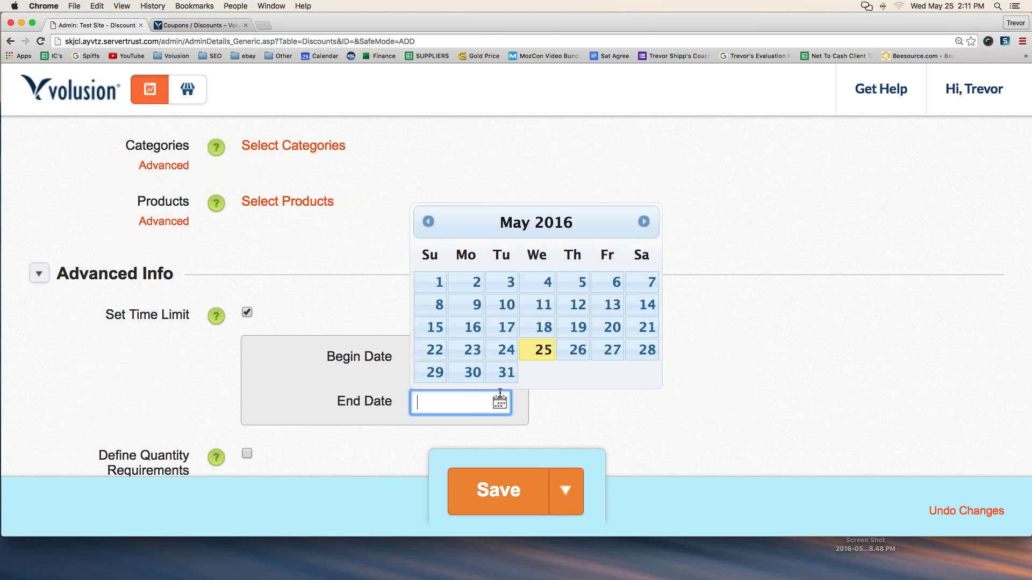
left_click(643, 222)
left_click(577, 372)
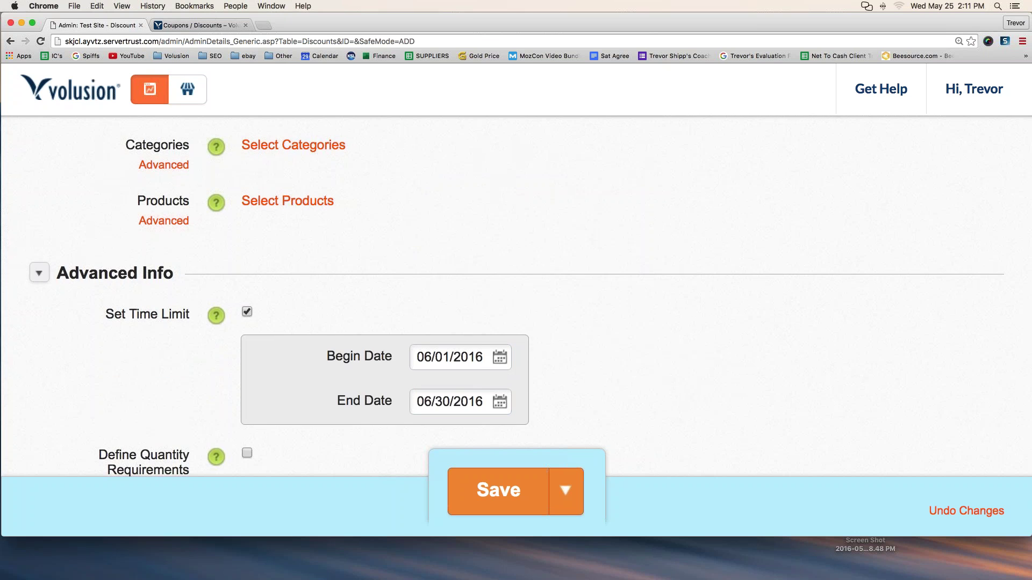
scroll(218, 346, "down", 5)
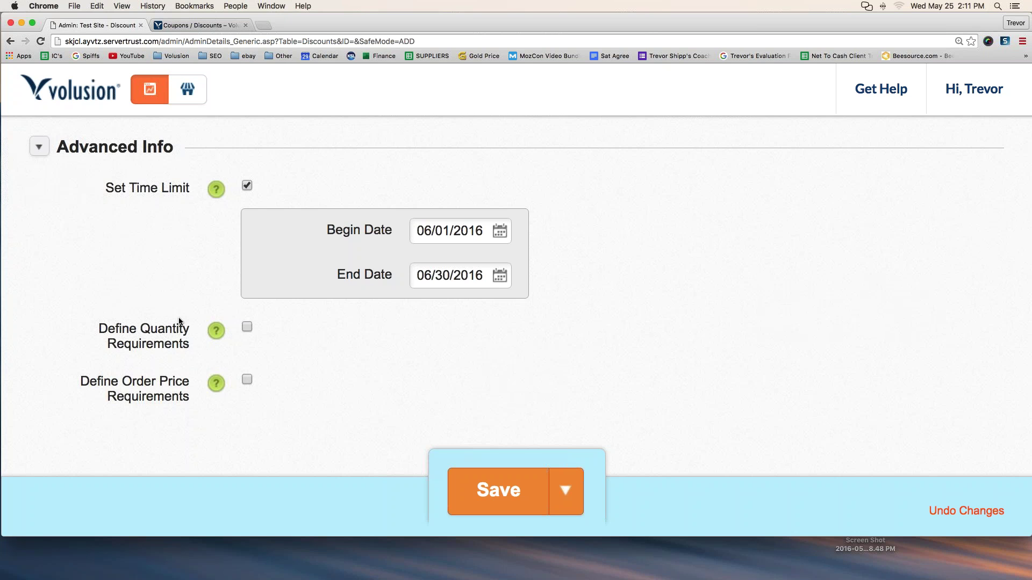
mouse_move(155, 317)
left_mouse_down()
mouse_move(135, 329)
mouse_move(138, 338)
mouse_move(190, 335)
mouse_move(194, 322)
mouse_move(164, 314)
left_mouse_up()
mouse_move(194, 372)
left_mouse_down()
mouse_move(155, 379)
mouse_move(187, 393)
mouse_move(193, 372)
left_mouse_up()
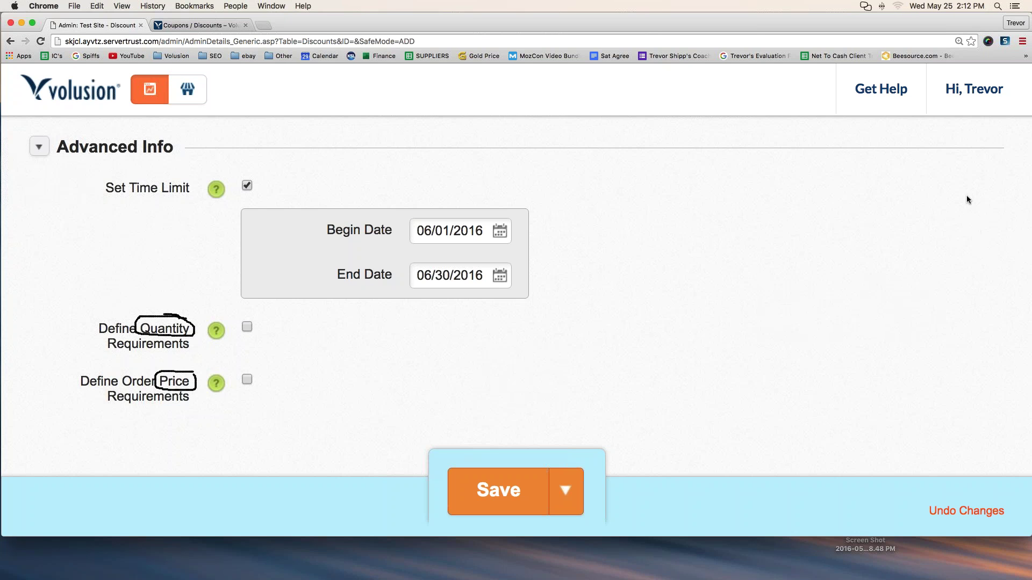
key("Escape")
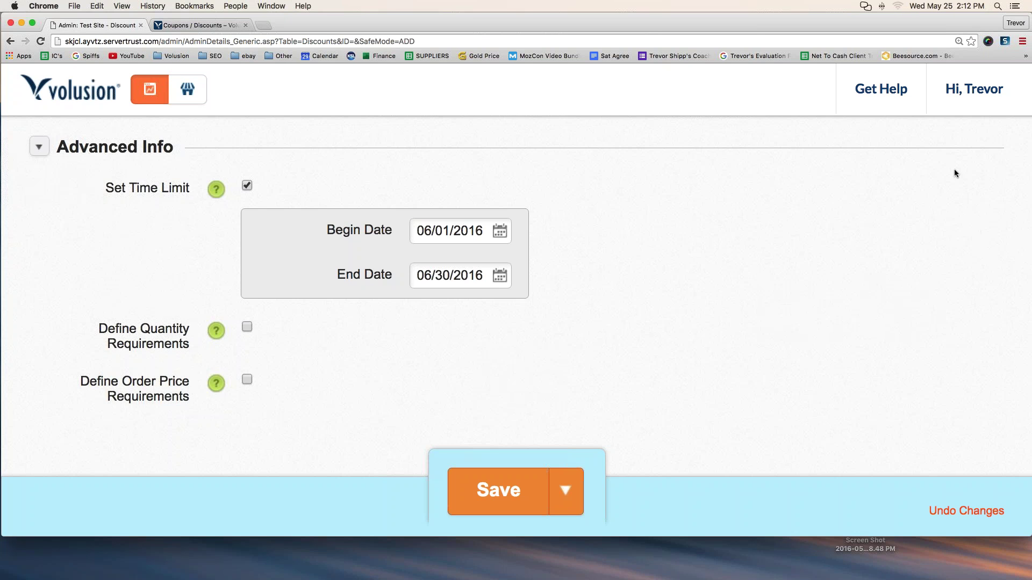
- Try quantity requirements with a minimum of 4 and a maximum of 100, and disable them again
left_click(247, 327)
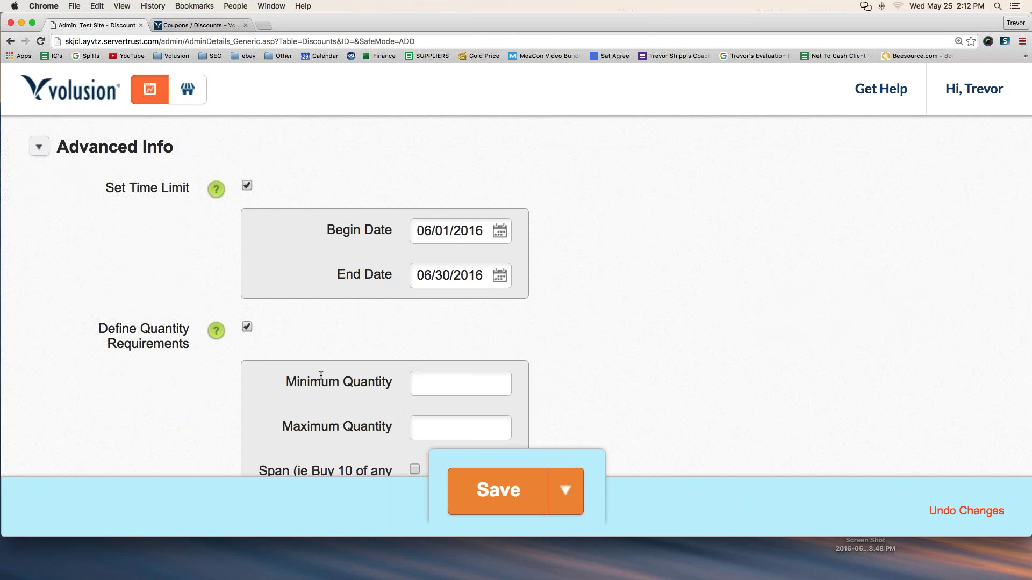
scroll(376, 349, "down", 3)
left_click(460, 315)
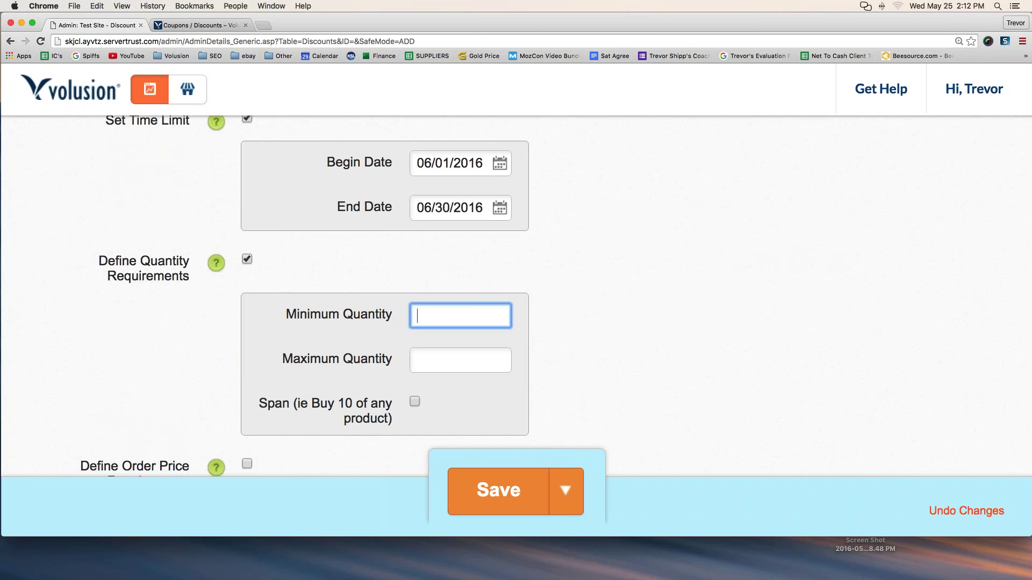
type("4")
key("Tab")
type("100")
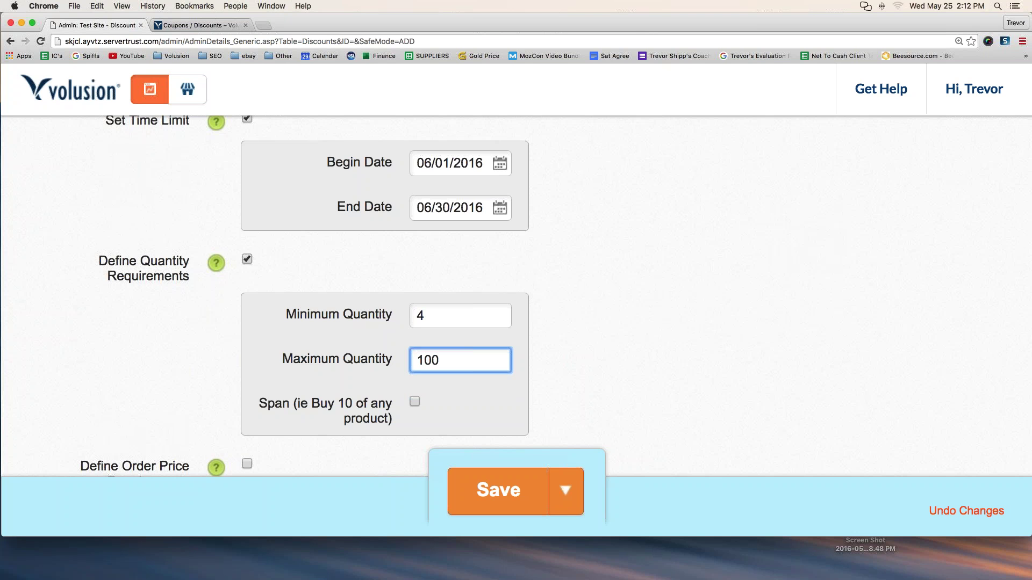
left_click(246, 259)
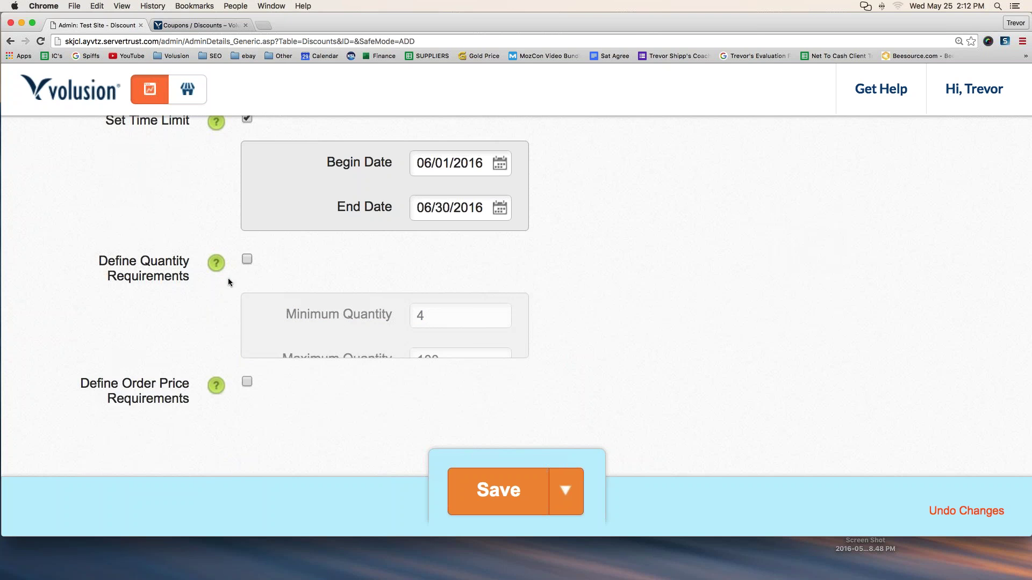
- Try order price requirements with a minimum of 100 and a maximum of 10,000, and disable them again
left_click(247, 359)
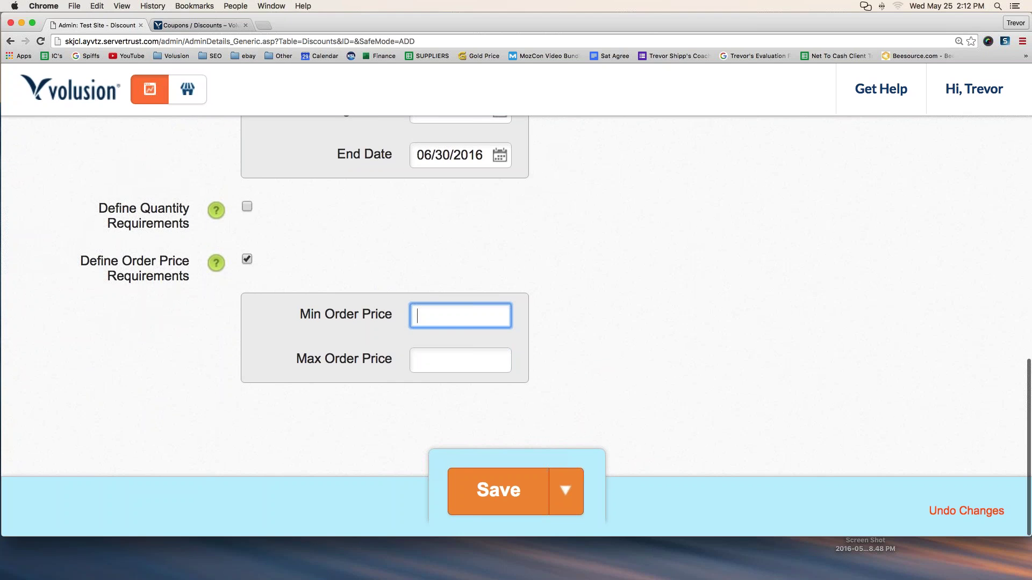
type("100")
key("Tab")
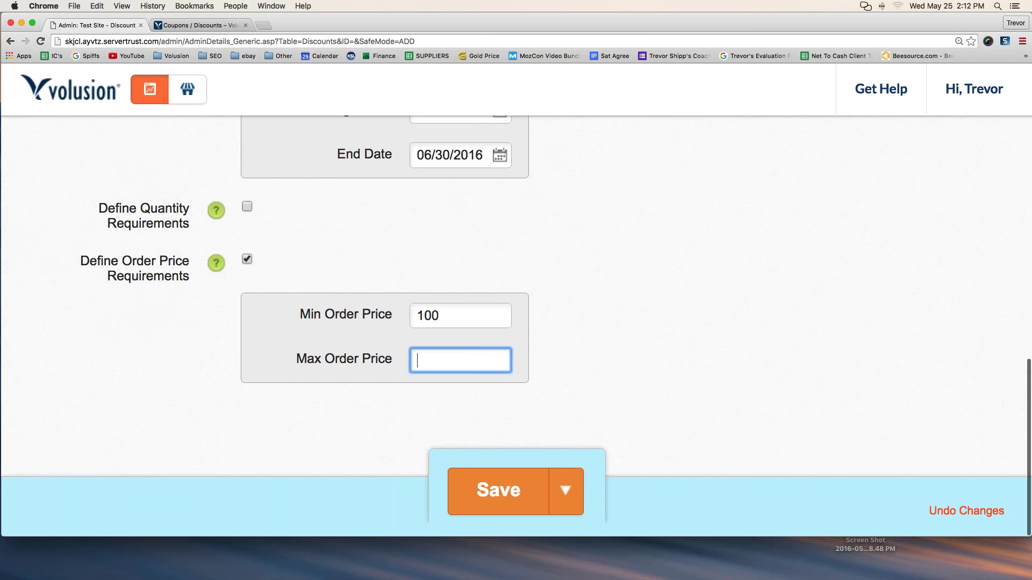
type("10,000")
left_click(442, 317)
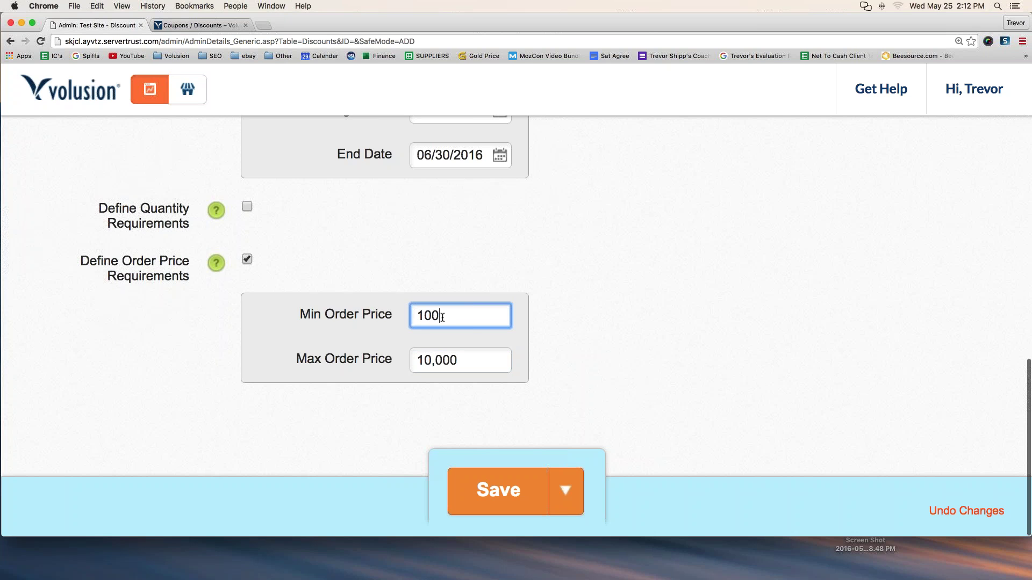
left_click(243, 259)
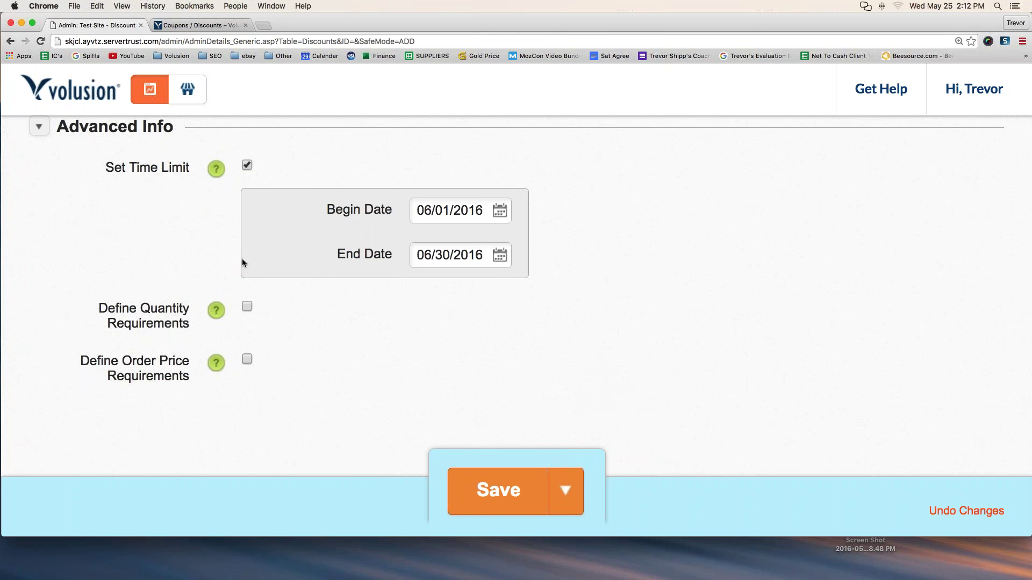
- Save the June discount and check its coupon code on the saved record
left_click(498, 490)
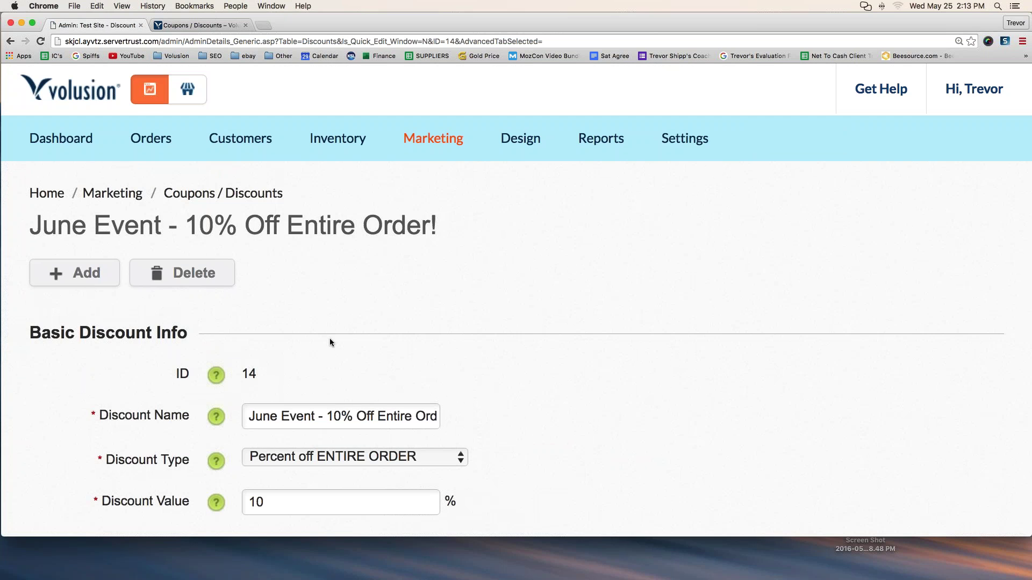
scroll(330, 342, "down", 6)
double_click(409, 250)
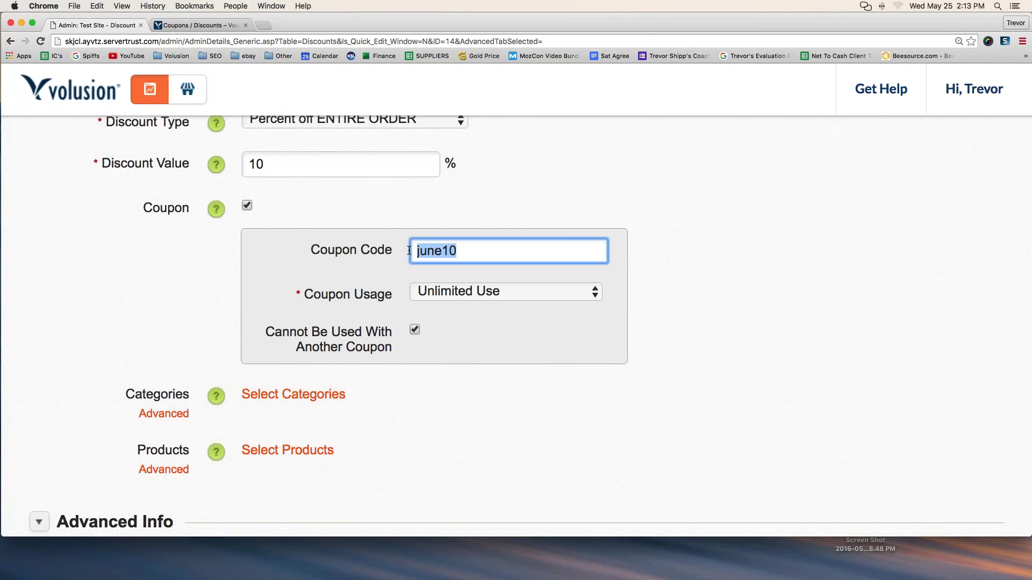
scroll(376, 255, "up", 6)
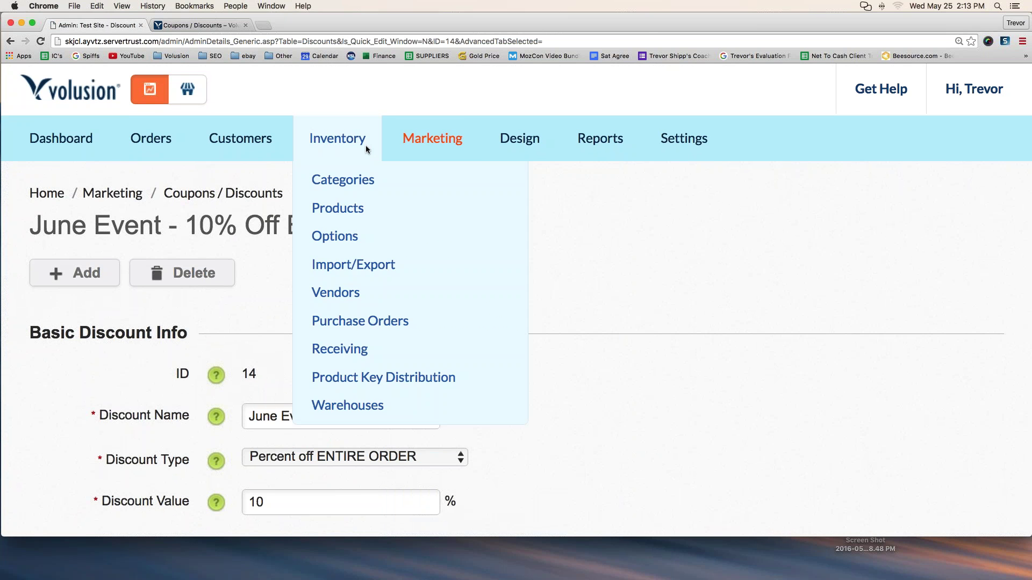
- Open the Coupons/Discounts list and review the entry of the saved June discount
mouse_move(442, 137)
scroll(435, 225, "down", 2)
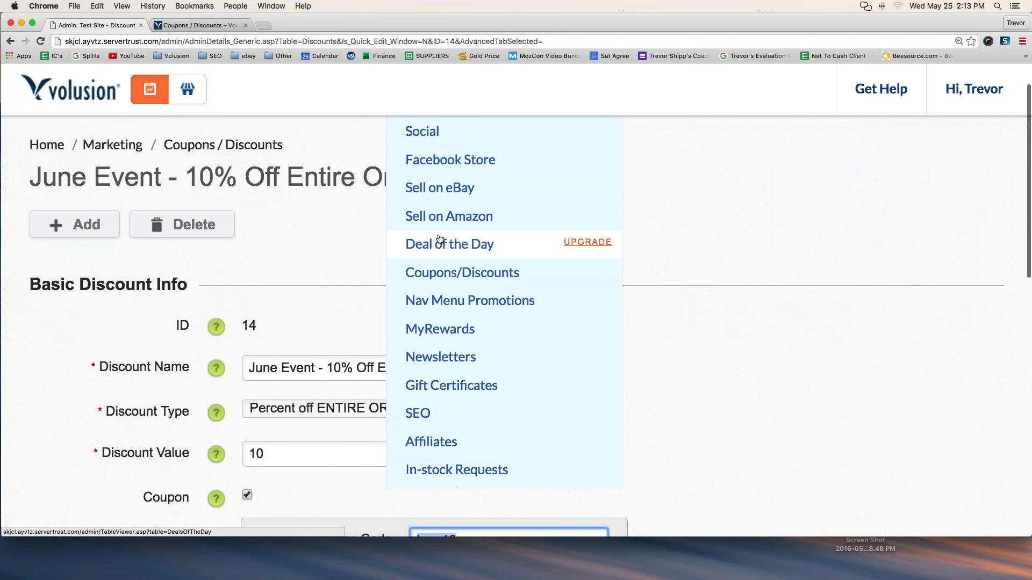
left_click(438, 268)
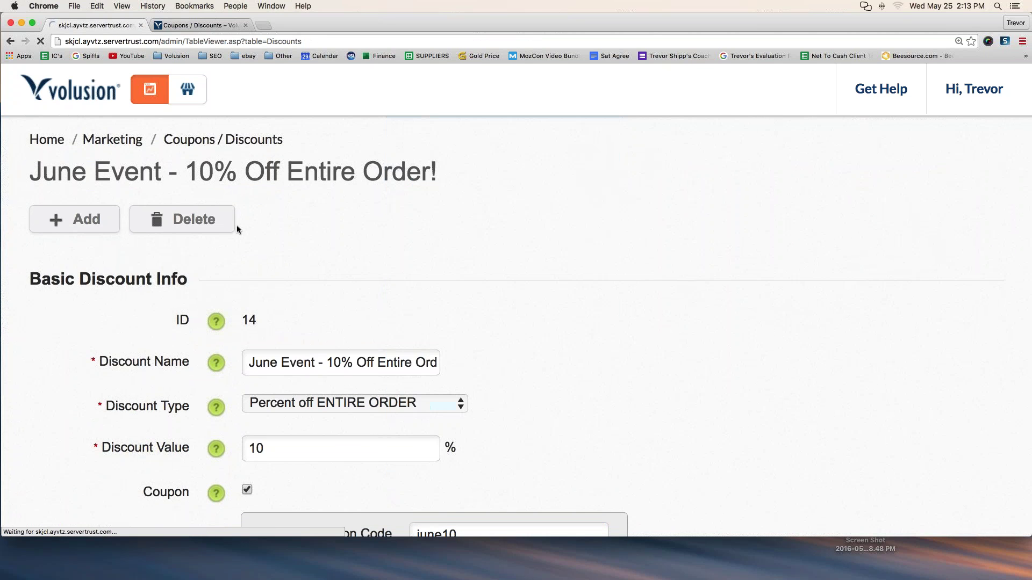
scroll(237, 396, "down", 3)
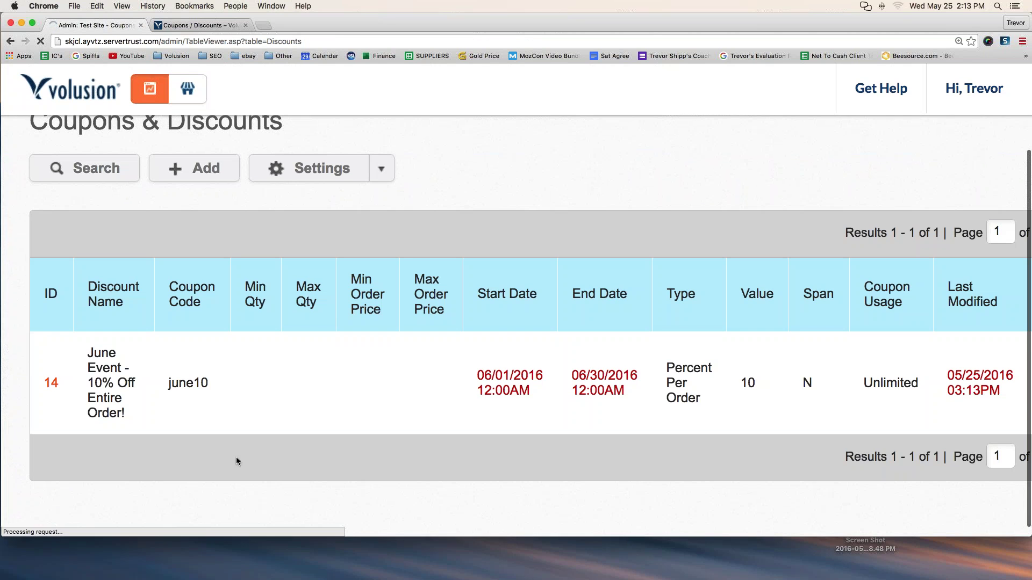
scroll(229, 369, "up", 3)
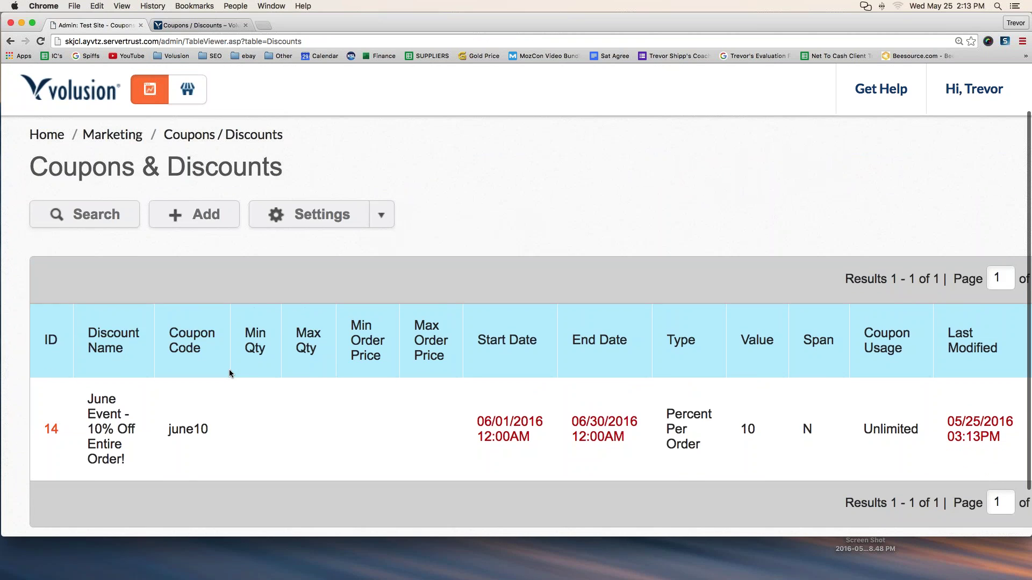
left_click_drag(30, 203, 293, 200)
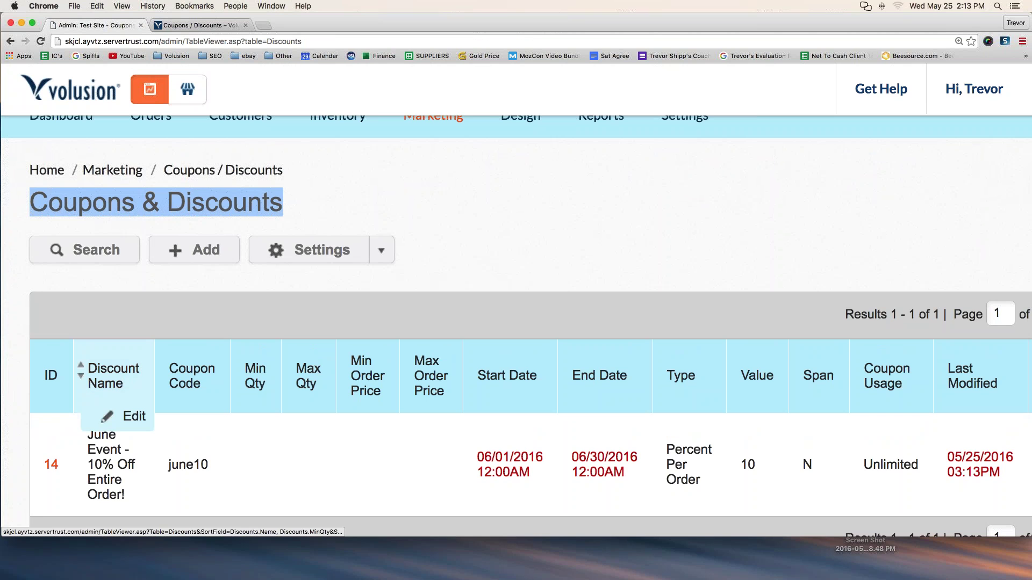
scroll(162, 433, "up", 1)
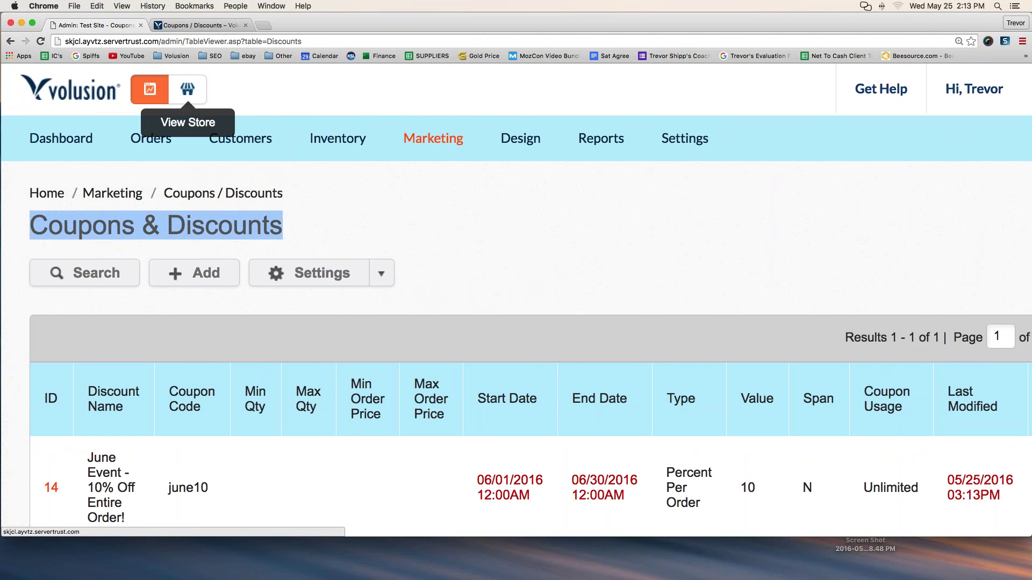
- Switch to the storefront view and open the shopping cart at its coupon code entry
left_click(188, 89)
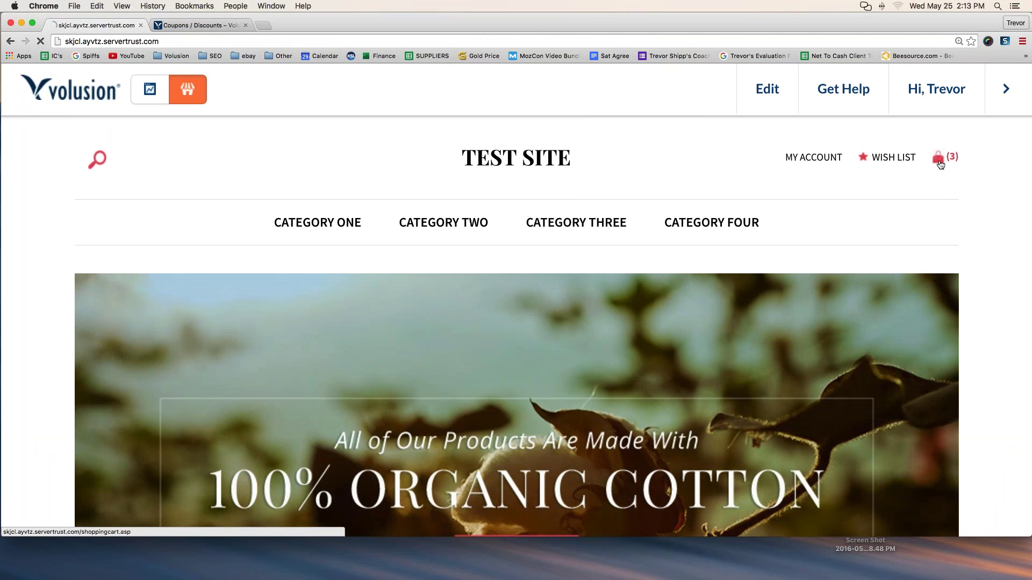
left_click(940, 163)
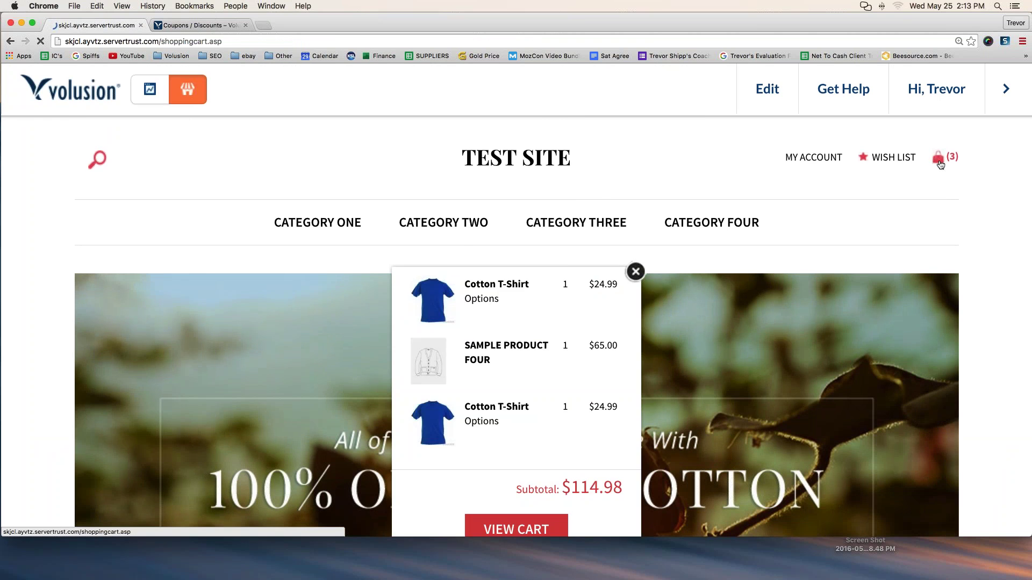
scroll(641, 206, "down", 5)
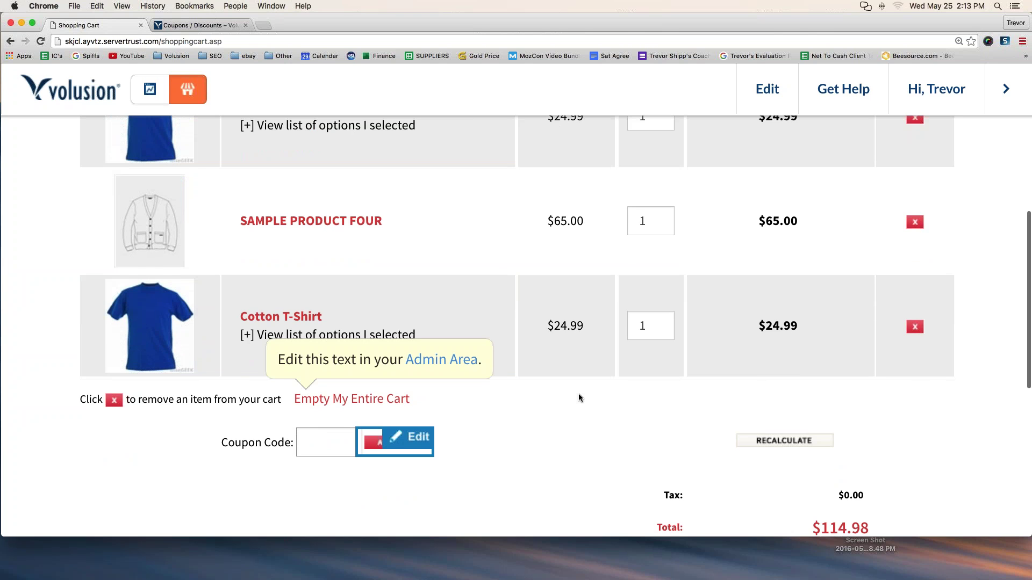
- Apply the coupon code june10 to the cart and check the resulting message and order total
left_click(311, 440)
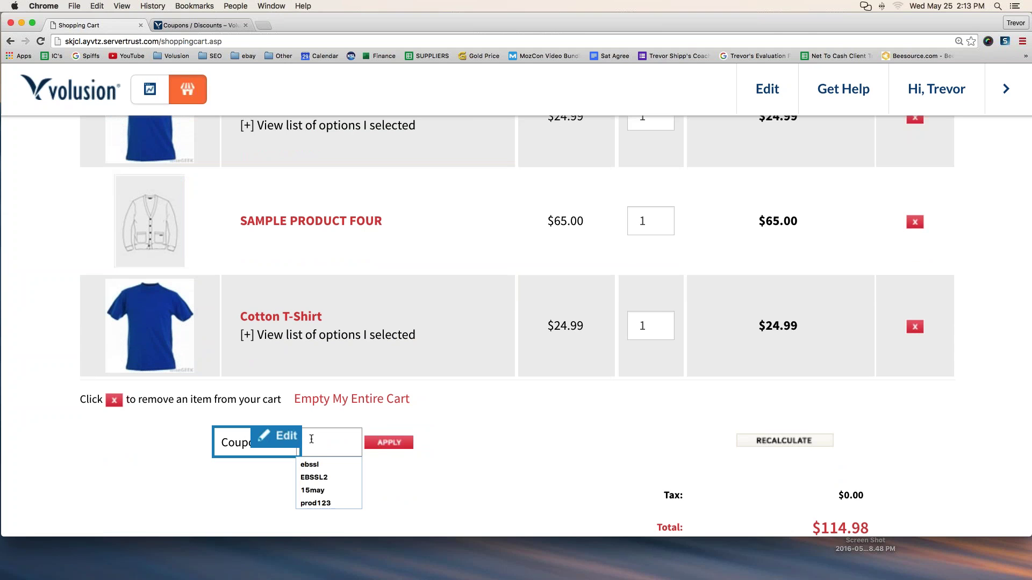
type("june")
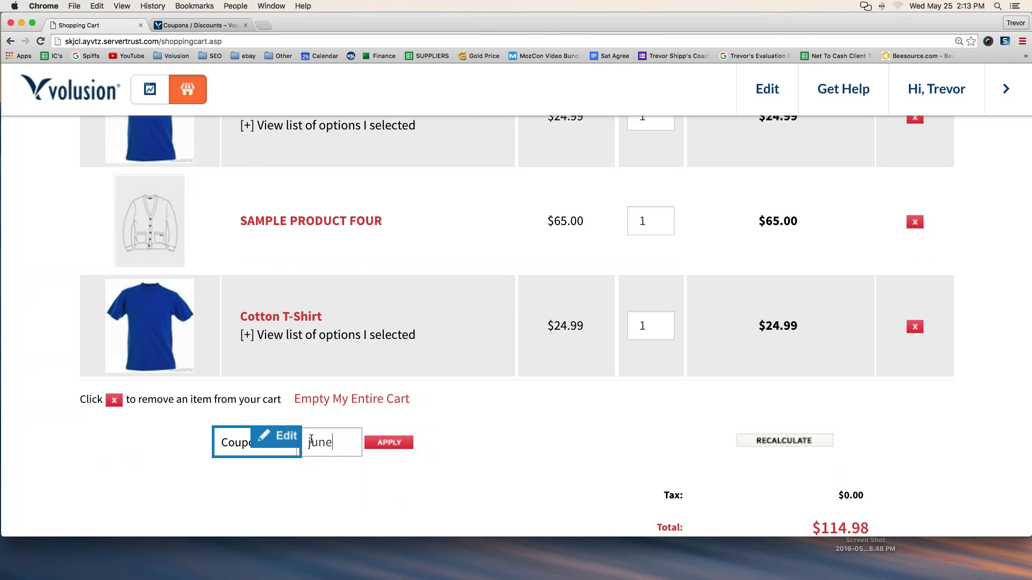
type("10")
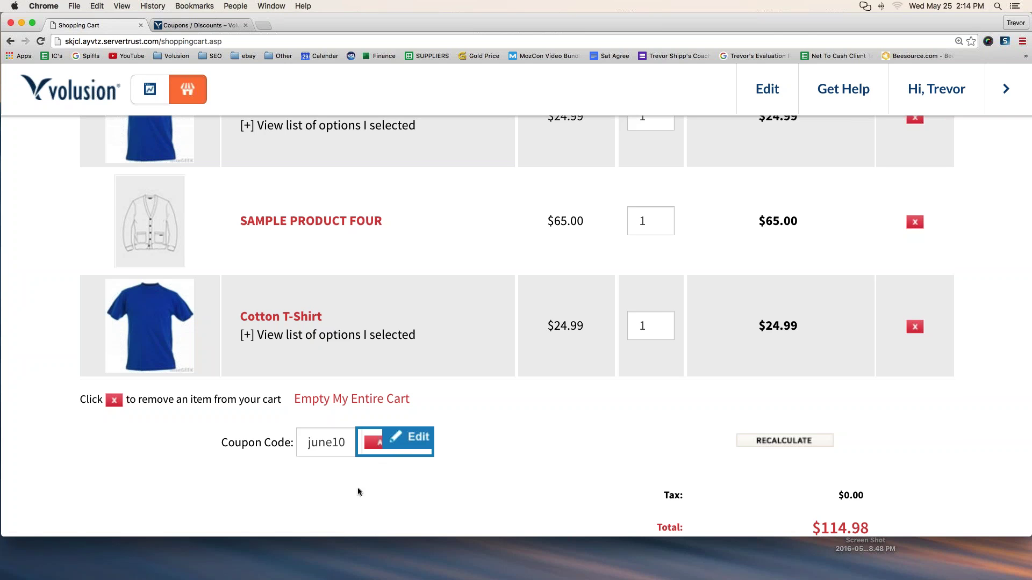
left_click(370, 448)
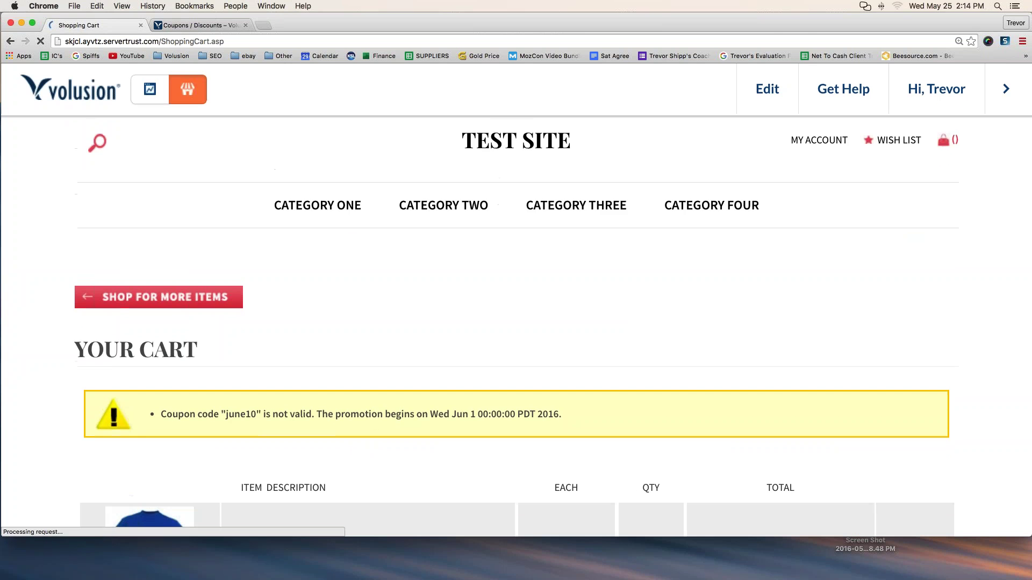
scroll(373, 410, "down", 6)
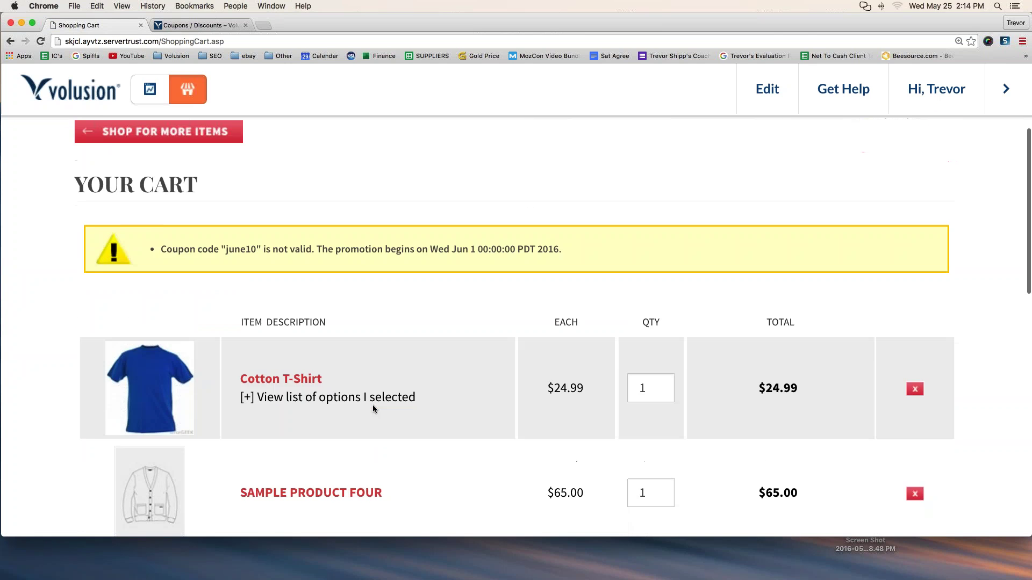
scroll(373, 409, "down", 4)
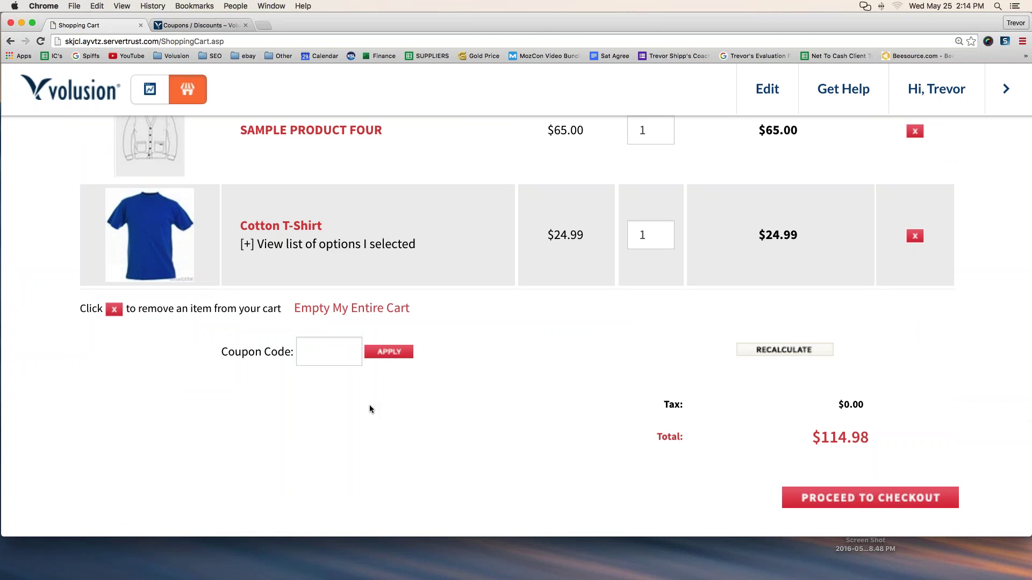
scroll(419, 379, "up", 10)
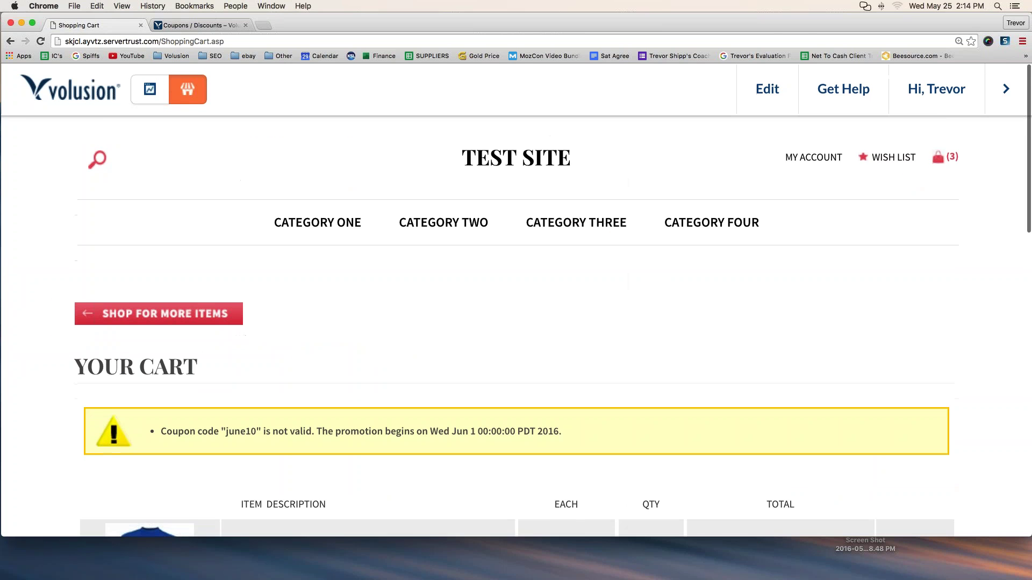
scroll(782, 250, "down", 9)
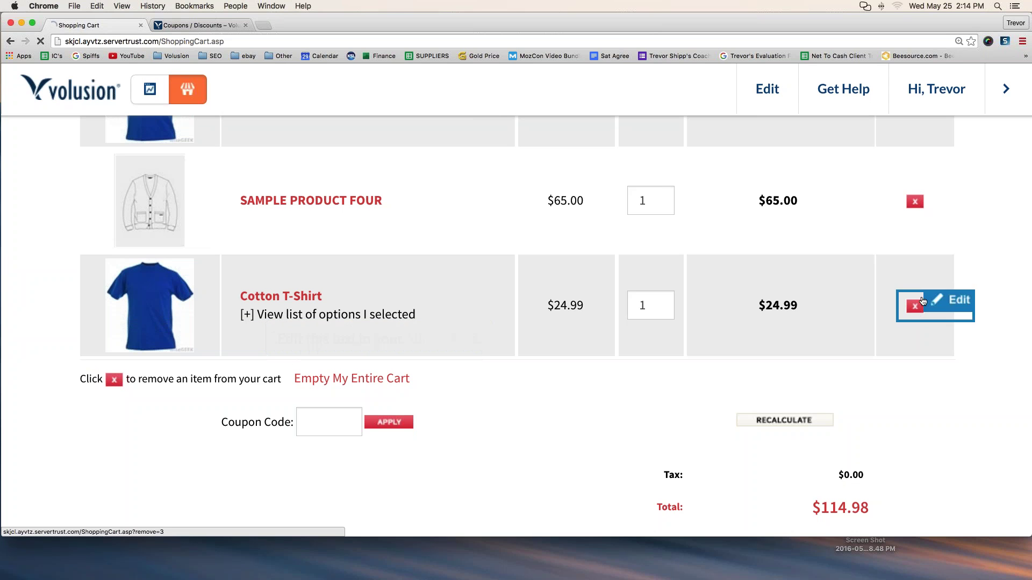
- Remove both Cotton T-Shirts and SAMPLE PRODUCT FOUR from the shopping cart
left_click(914, 201)
scroll(917, 364, "down", 2)
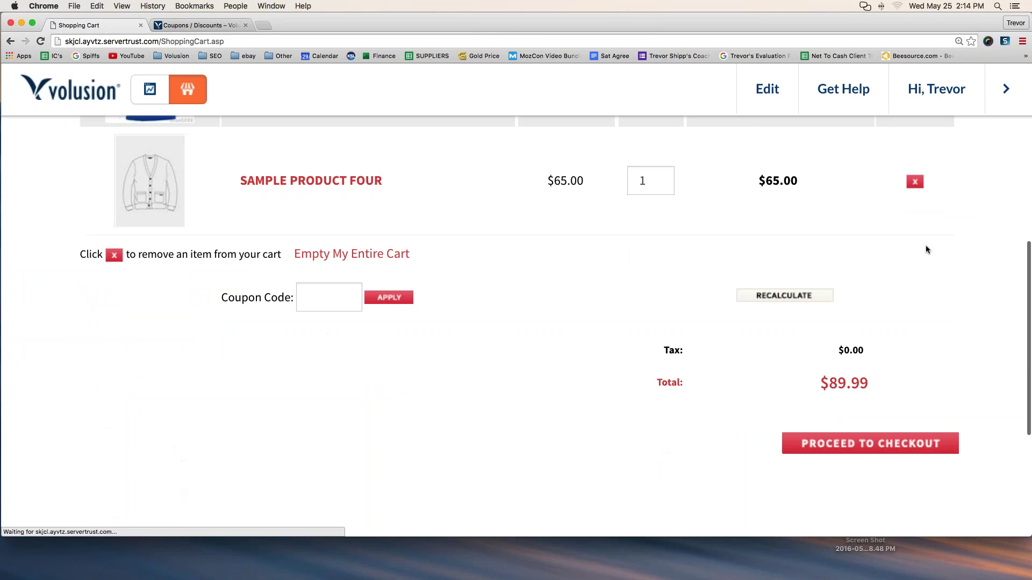
scroll(925, 245, "up", 3)
left_click(914, 214)
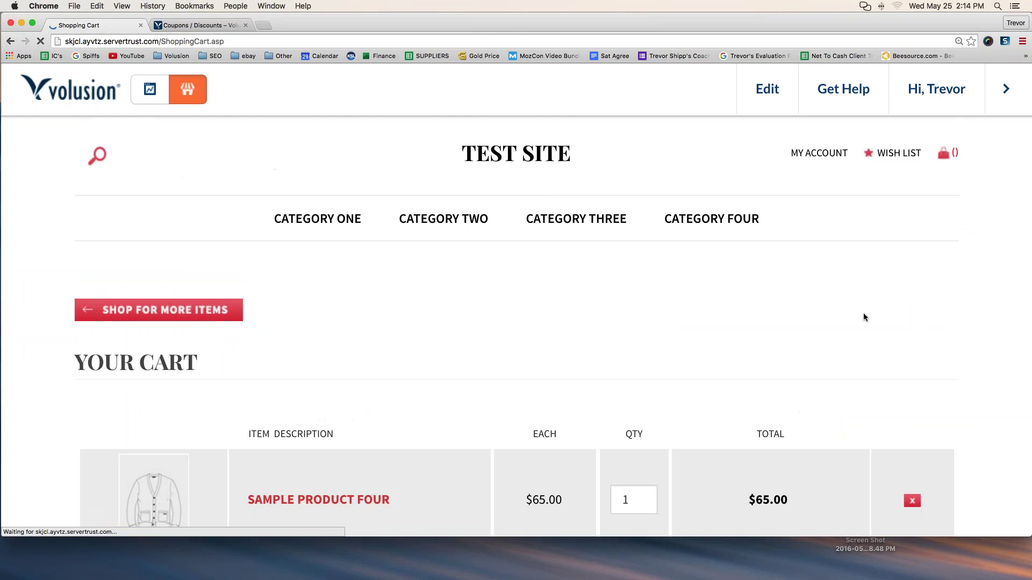
scroll(882, 365, "down", 3)
left_click(912, 318)
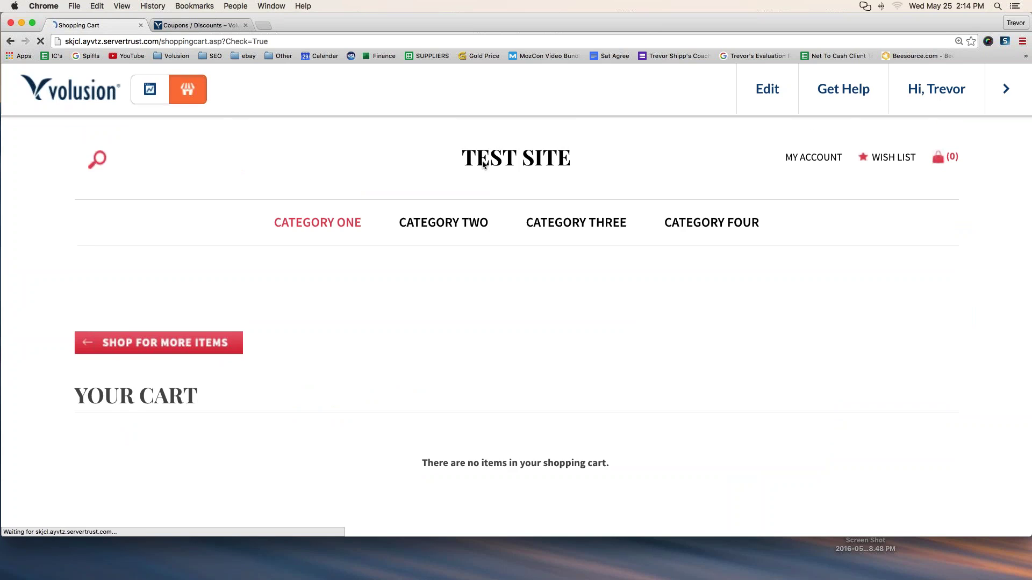
- Return to the store admin and open the June Event discount from the Coupons/Discounts list at its time limit settings
left_click(516, 157)
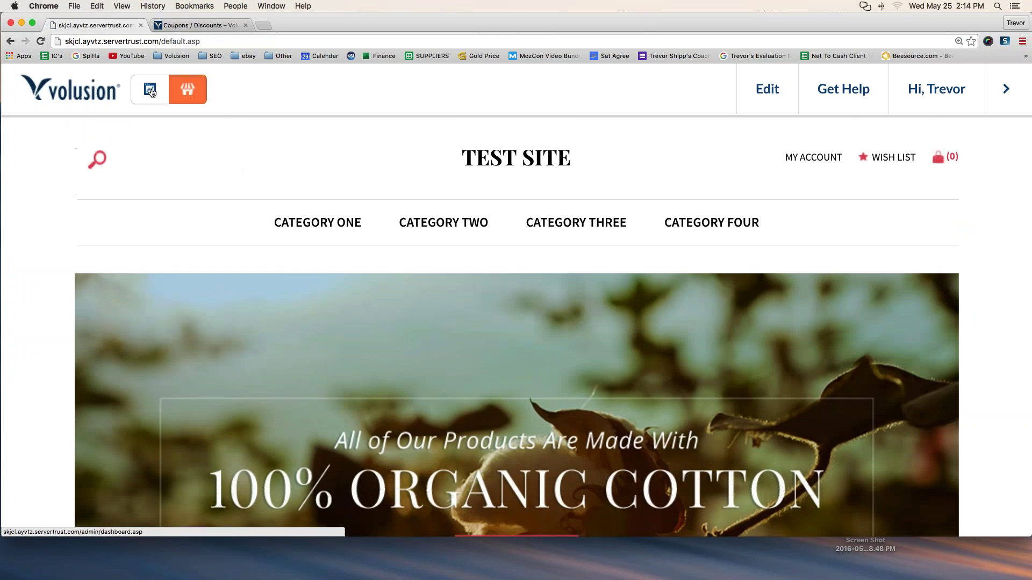
left_click(150, 87)
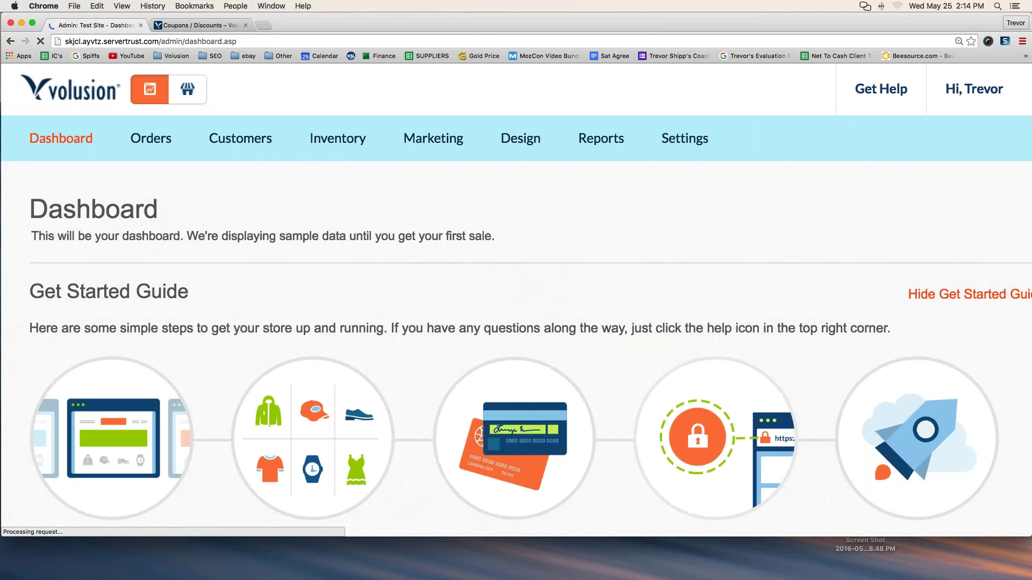
mouse_move(337, 138)
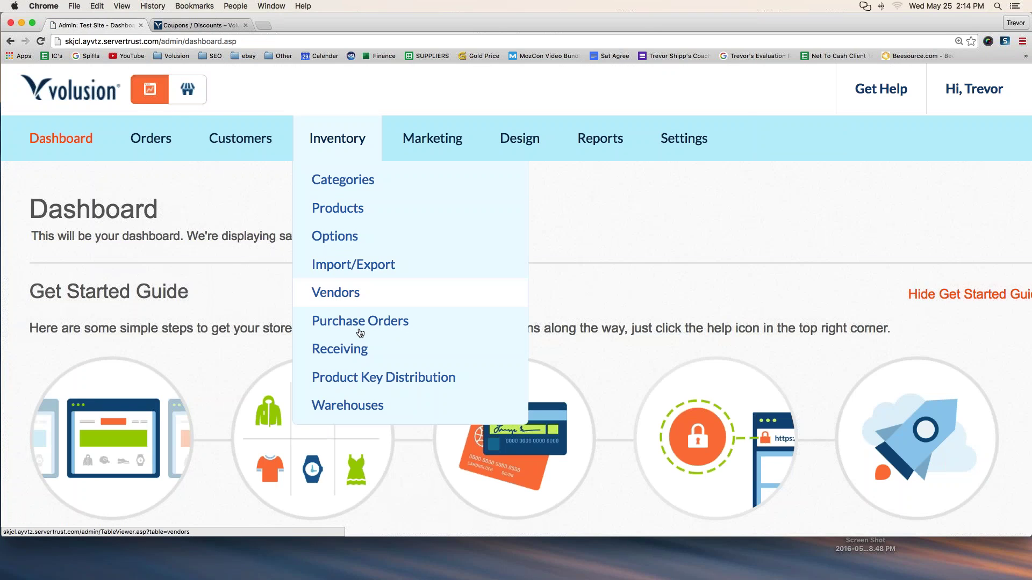
mouse_move(433, 138)
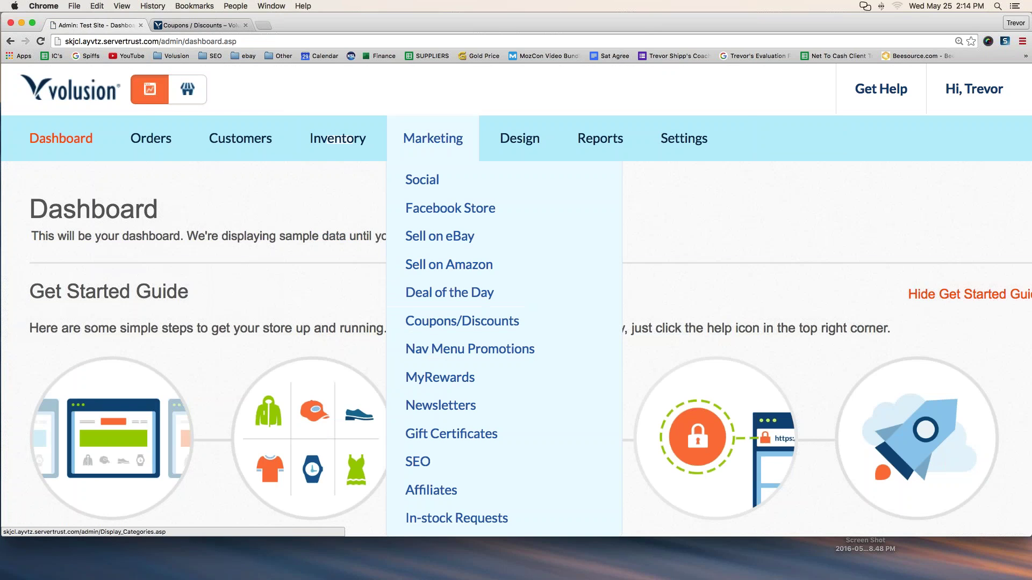
left_click(462, 321)
scroll(462, 318, "down", 3)
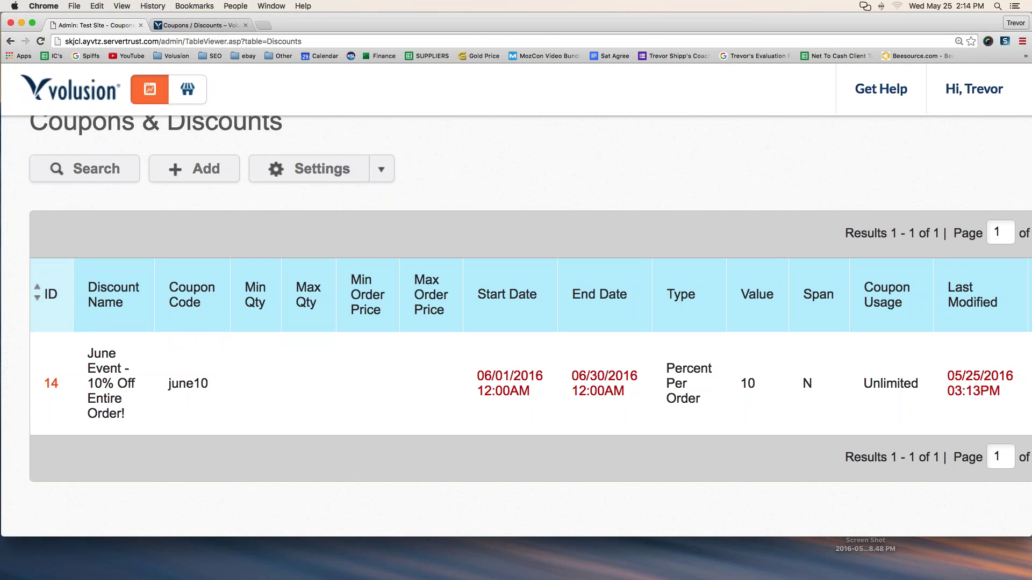
left_click(53, 383)
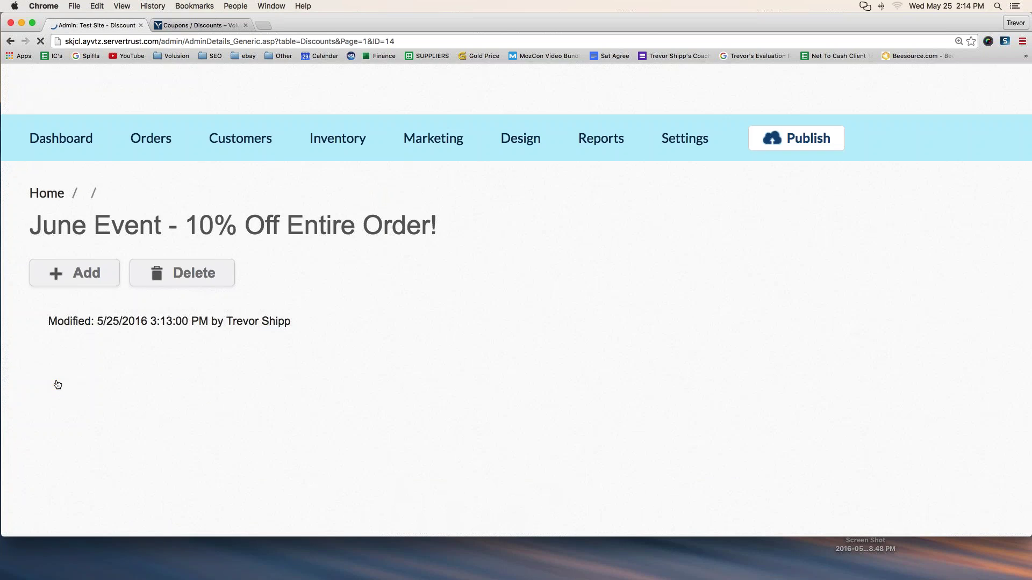
scroll(191, 377, "down", 5)
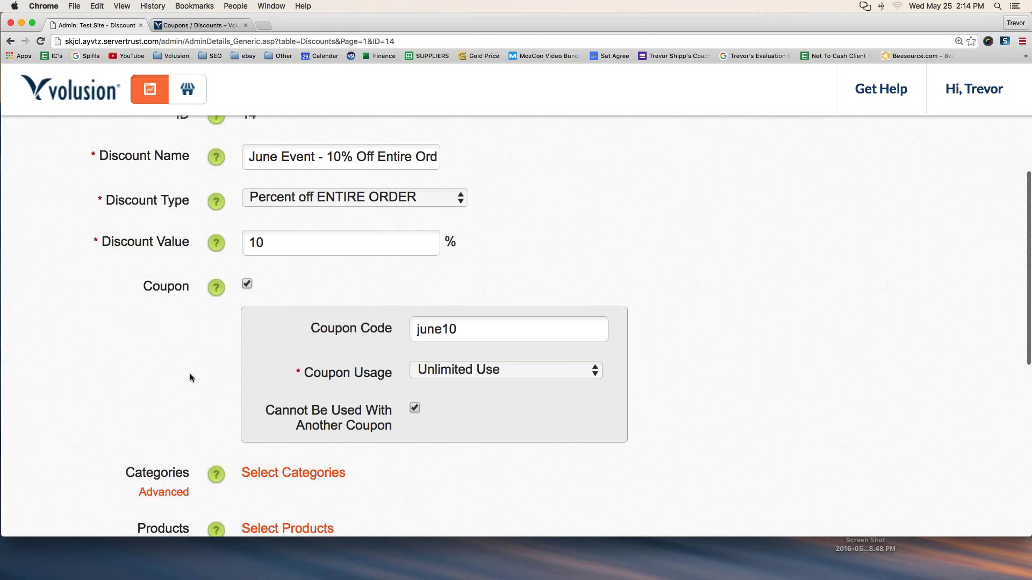
scroll(189, 376, "down", 5)
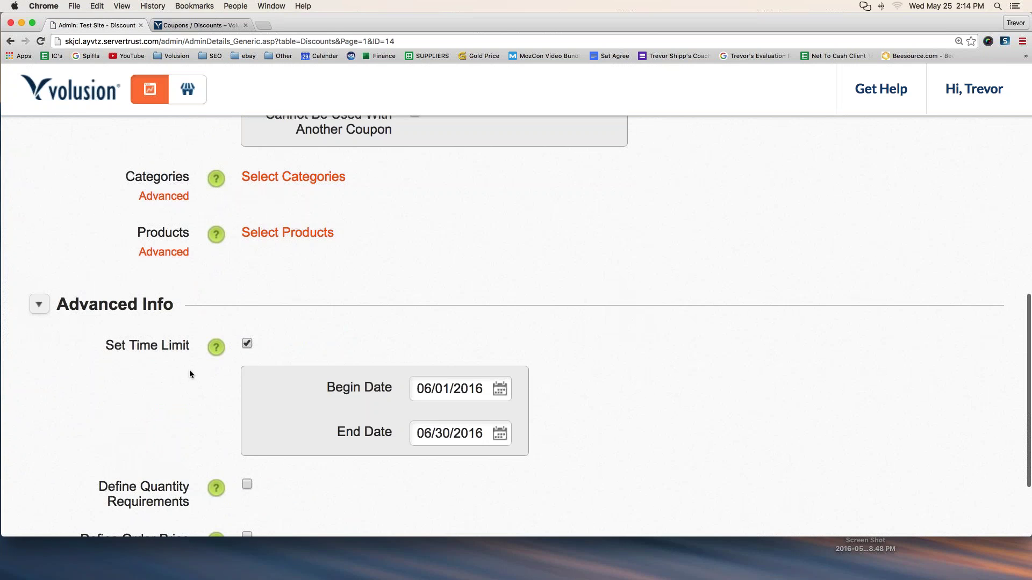
- Set the June Event discount's begin date to 05/25/2016 and save the discount
left_click(498, 389)
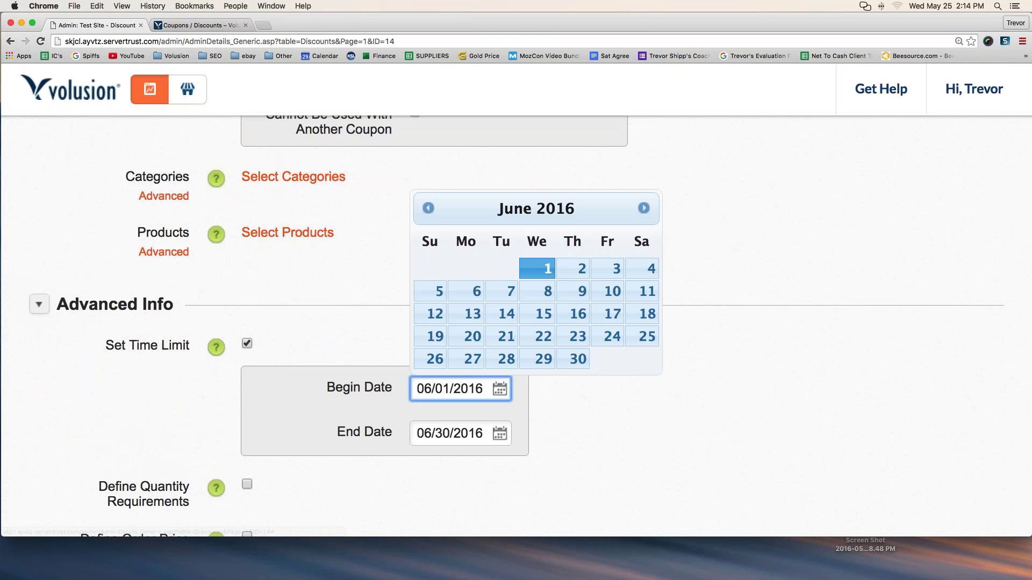
left_click(428, 208)
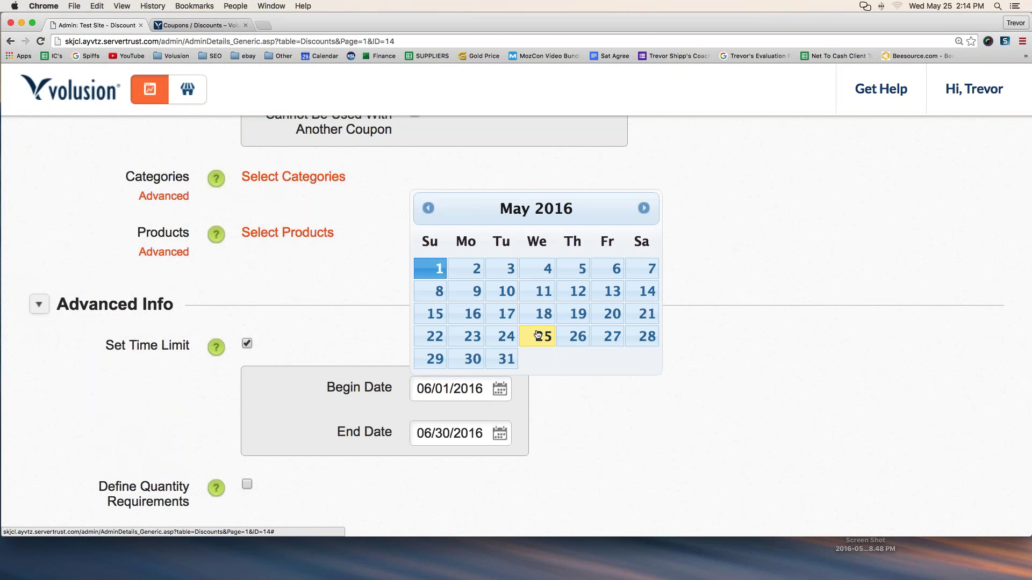
left_click(537, 335)
left_click(509, 490)
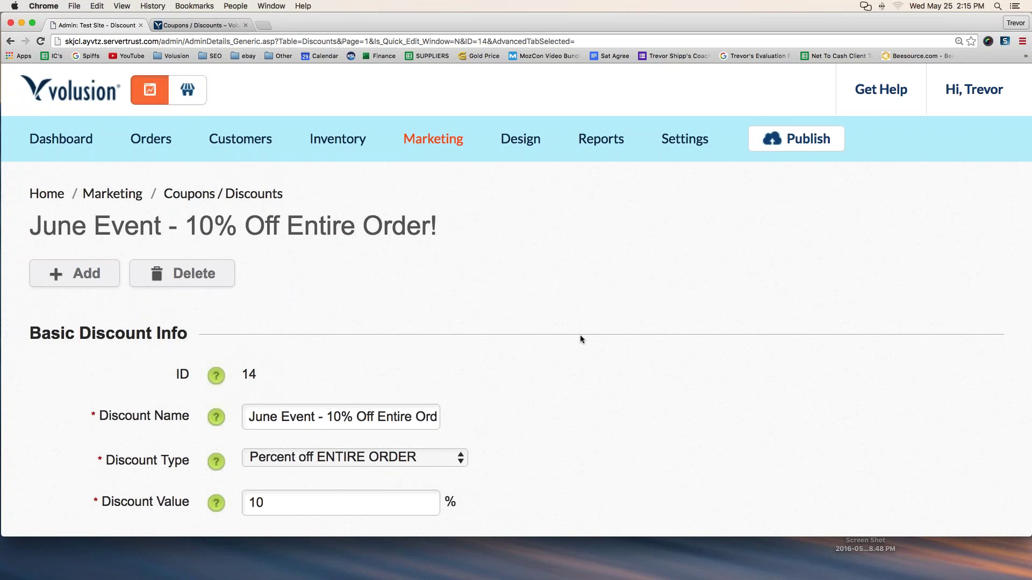
- Switch to the storefront view and add SAMPLE PRODUCT TWO from Category Two to the shopping bag
left_click(187, 90)
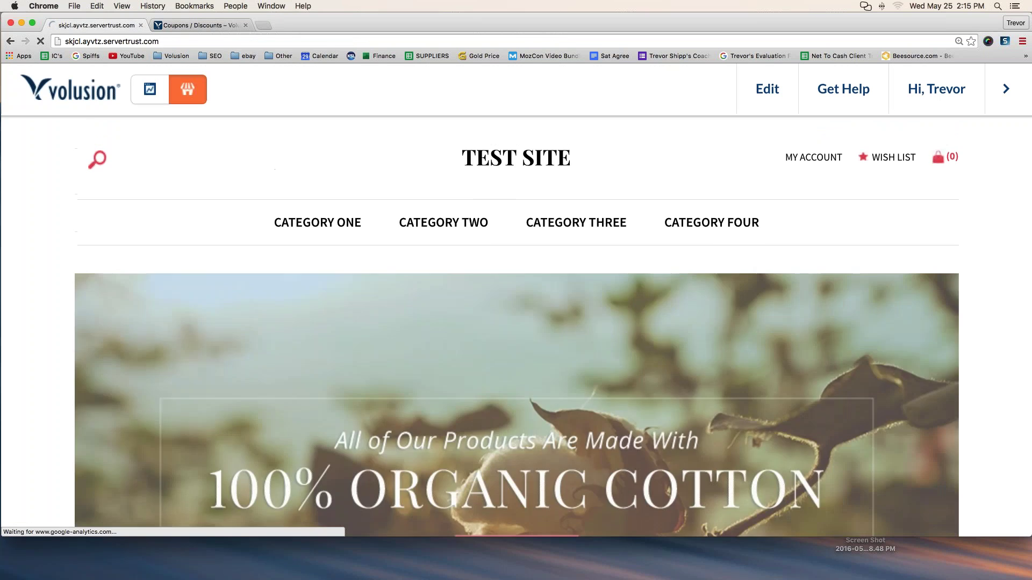
scroll(390, 177, "down", 1)
scroll(390, 177, "up", 1)
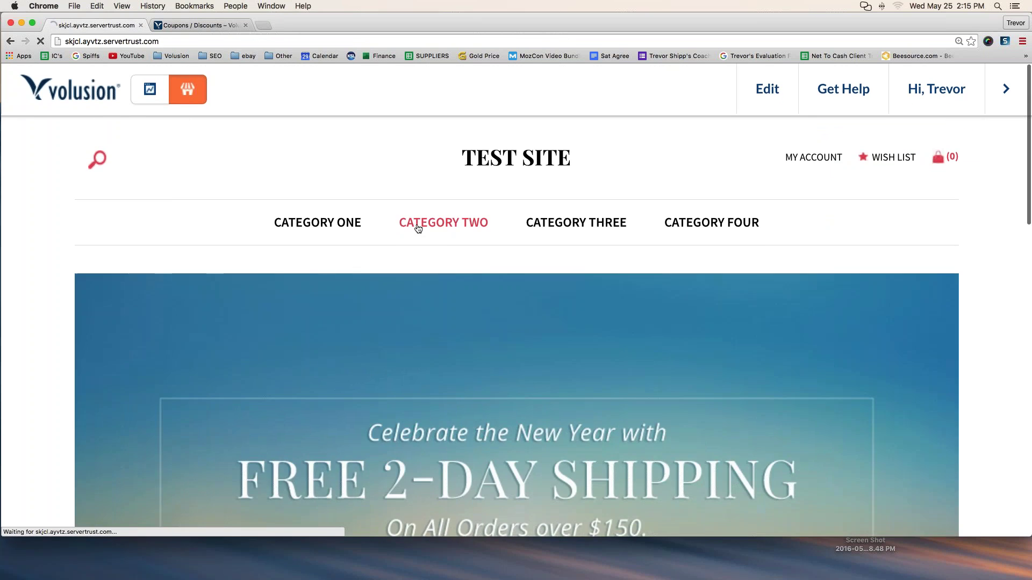
left_click(418, 226)
scroll(237, 414, "down", 2)
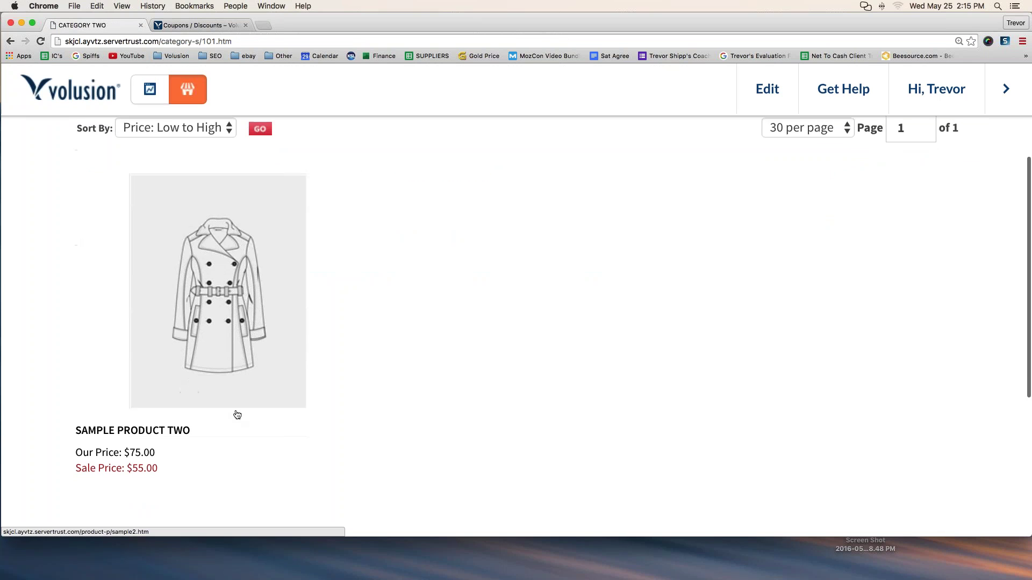
left_click(214, 318)
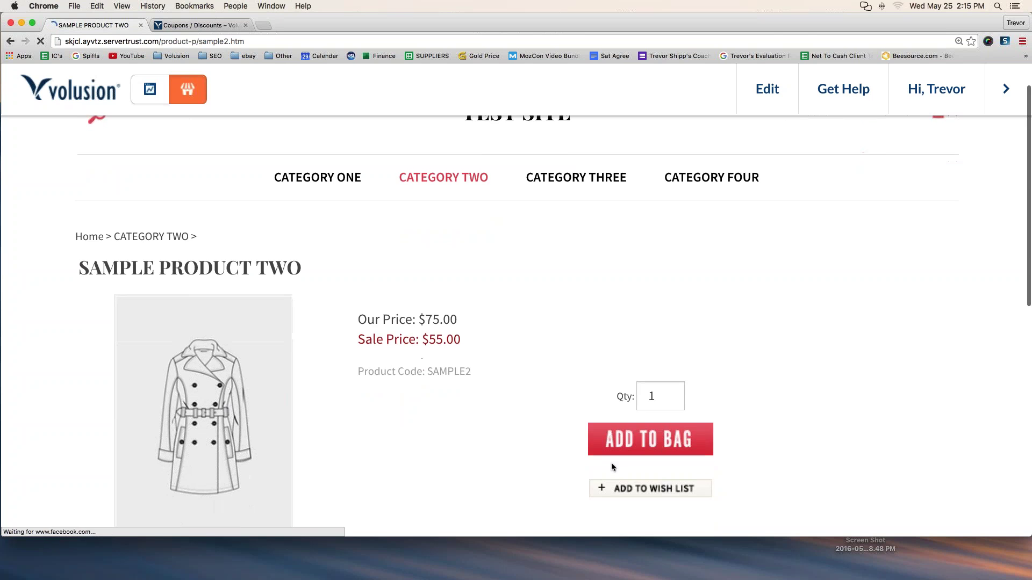
left_click(650, 485)
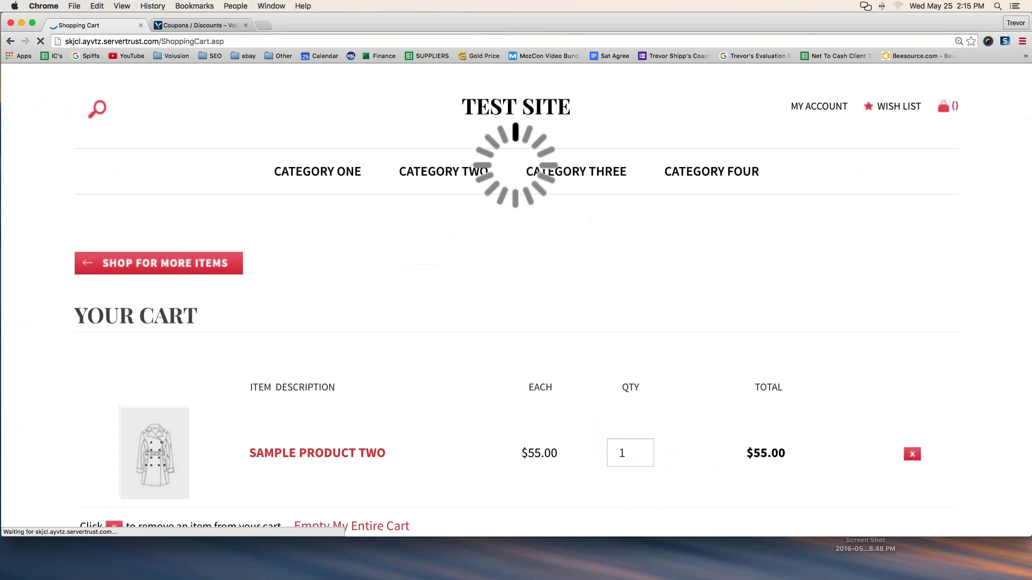
- Apply the coupon code june10 to the cart and check the discount line and order total
scroll(295, 345, "down", 3)
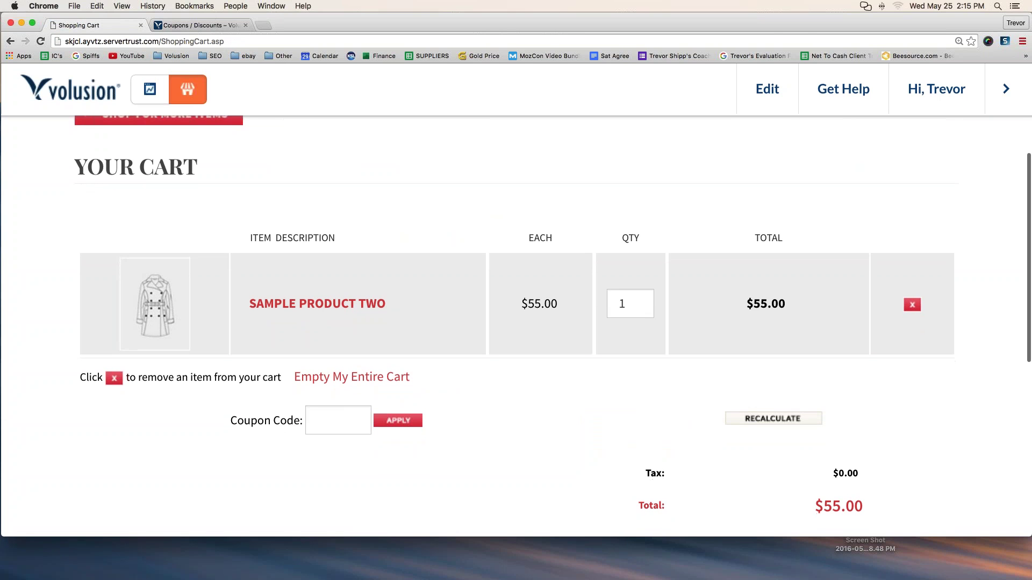
left_click(337, 418)
type("june10")
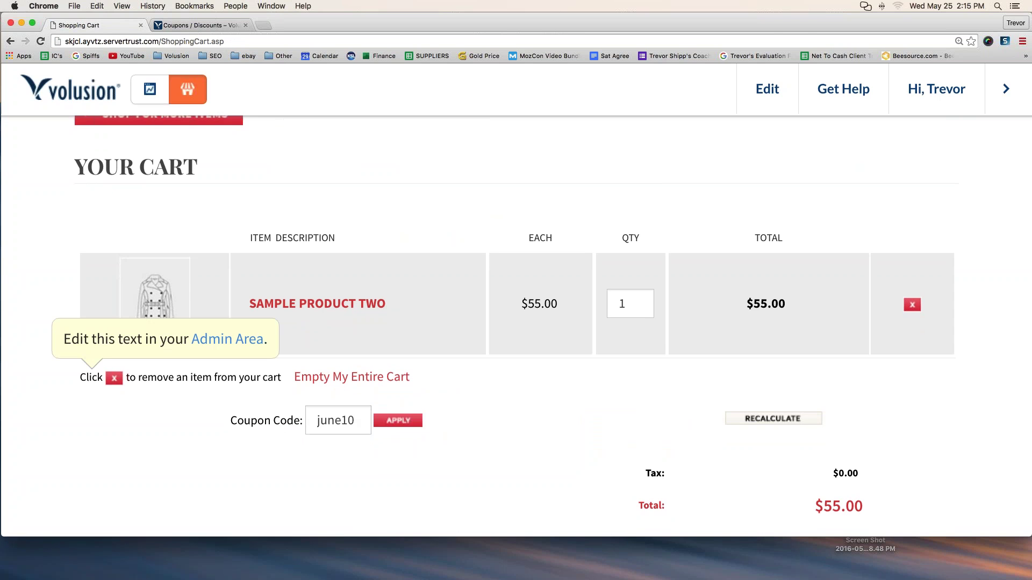
left_click(384, 425)
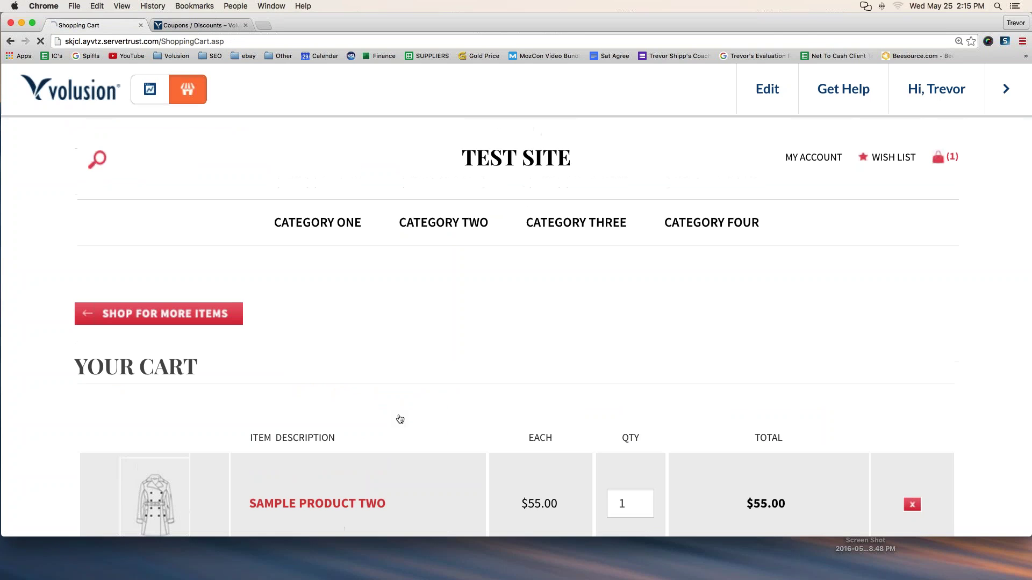
scroll(409, 393, "down", 4)
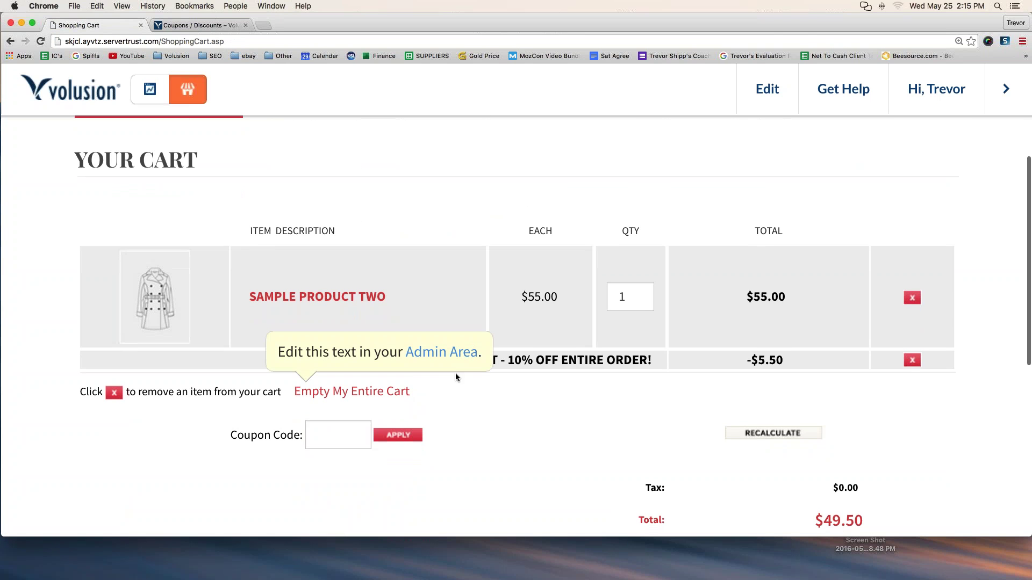
mouse_move(267, 434)
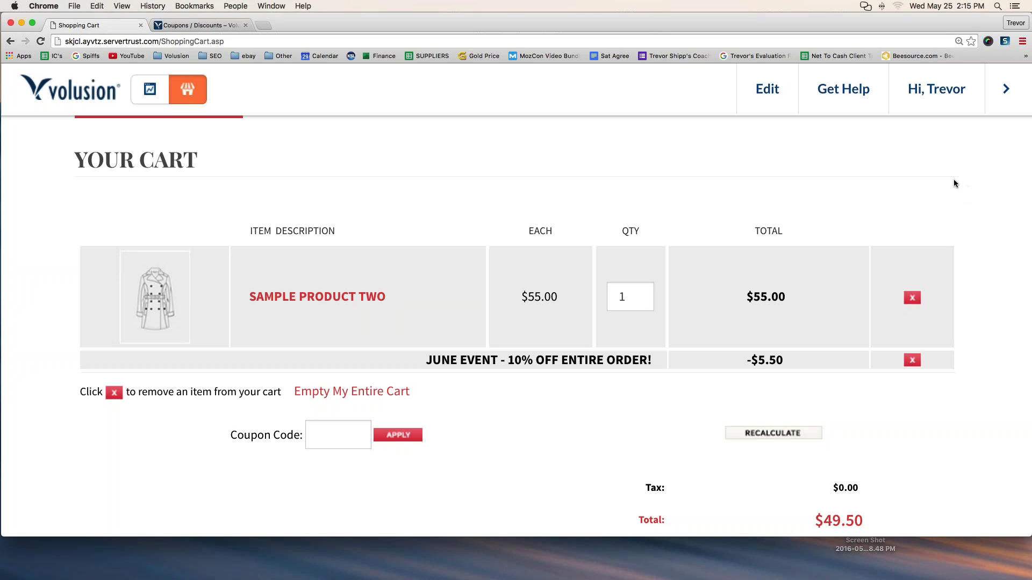
mouse_move(927, 339)
left_mouse_down()
mouse_move(451, 341)
mouse_move(414, 369)
mouse_move(576, 386)
mouse_move(952, 377)
mouse_move(947, 345)
mouse_move(931, 343)
left_mouse_up()
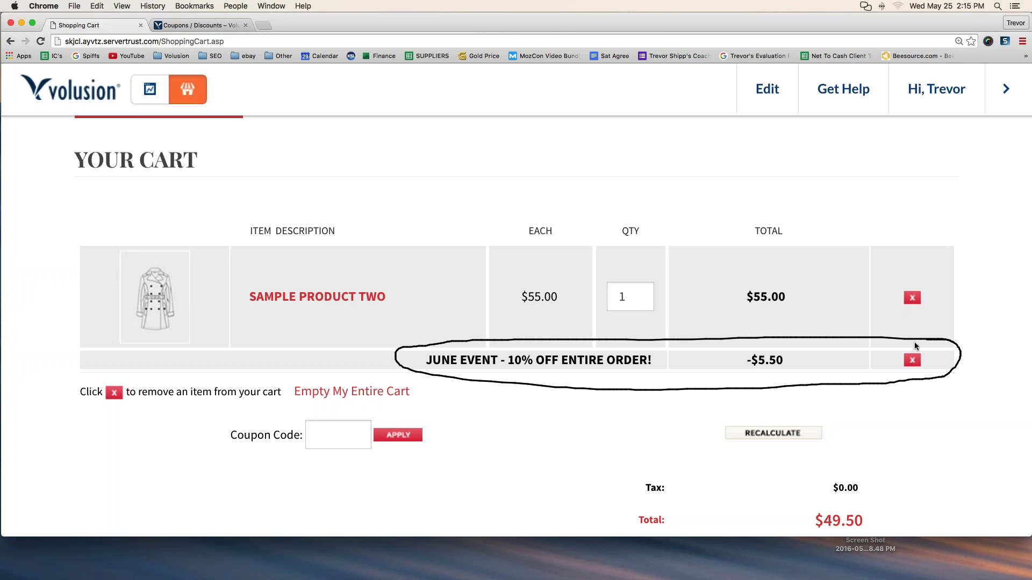
left_click_drag(437, 369, 570, 367)
mouse_move(634, 370)
left_mouse_down()
mouse_move(649, 367)
mouse_move(426, 369)
mouse_move(604, 372)
left_mouse_up()
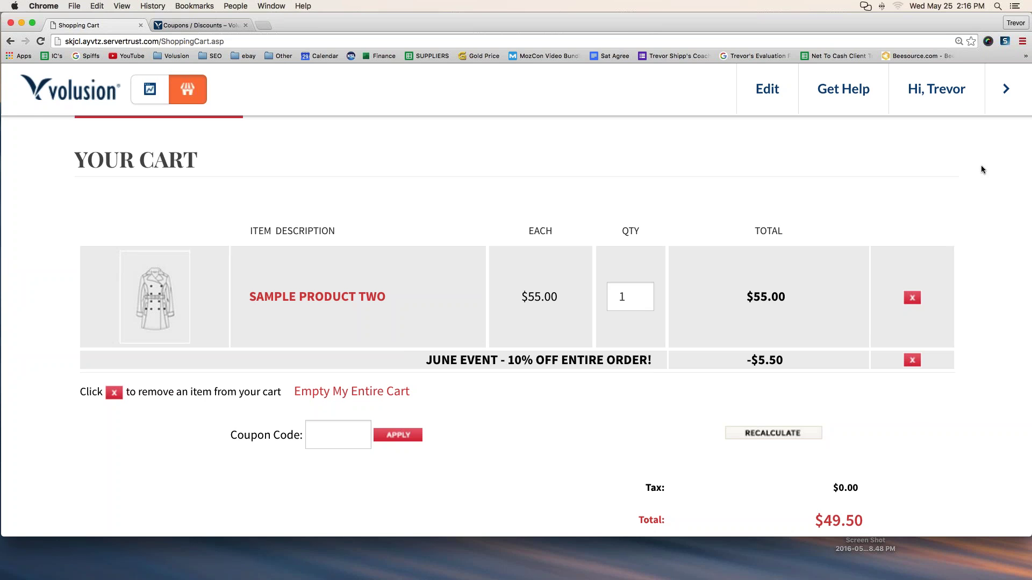
- Return to the store admin and open the Coupons/Discounts list
scroll(344, 242, "up", 5)
left_click(151, 90)
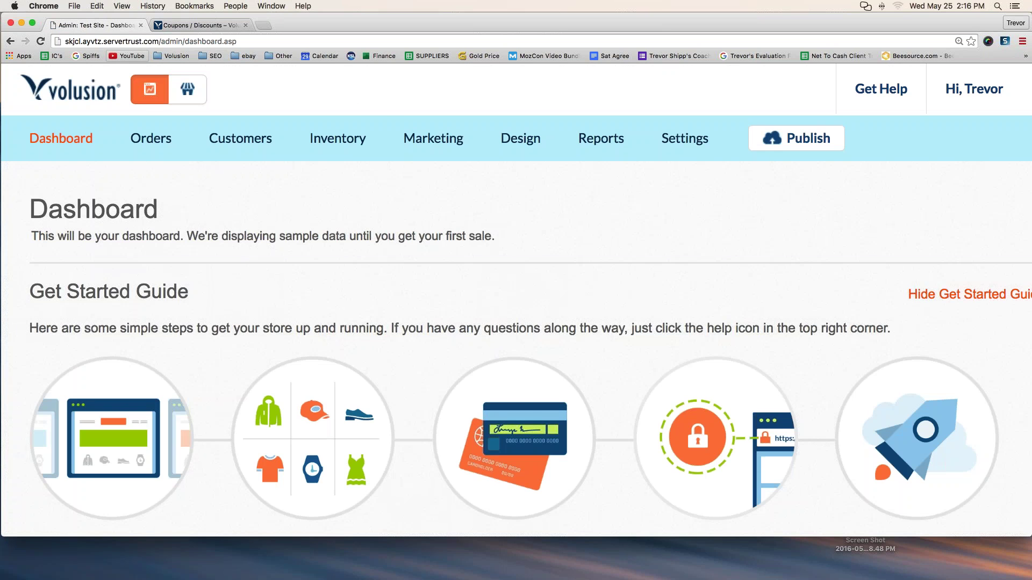
mouse_move(458, 141)
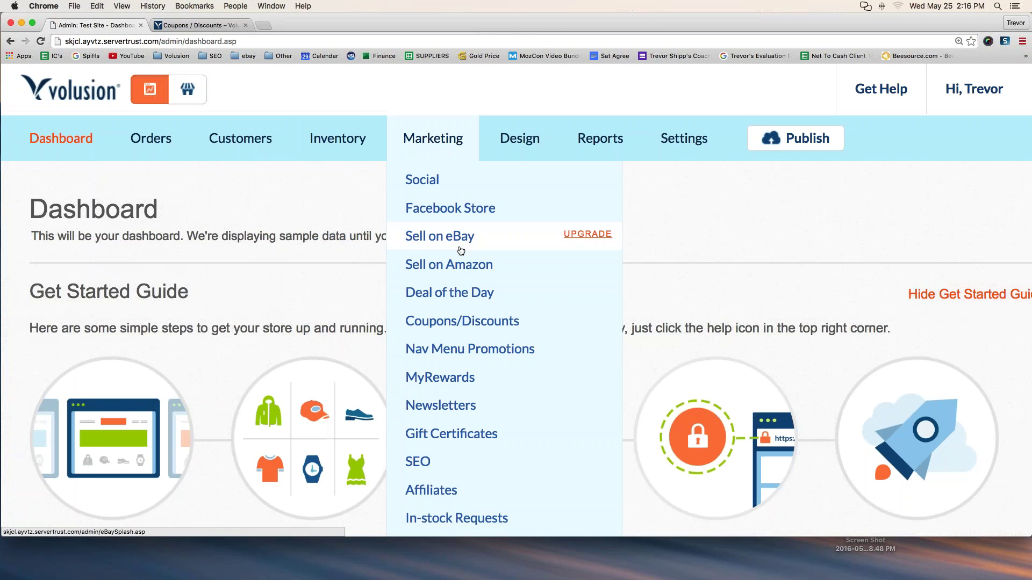
left_click(450, 334)
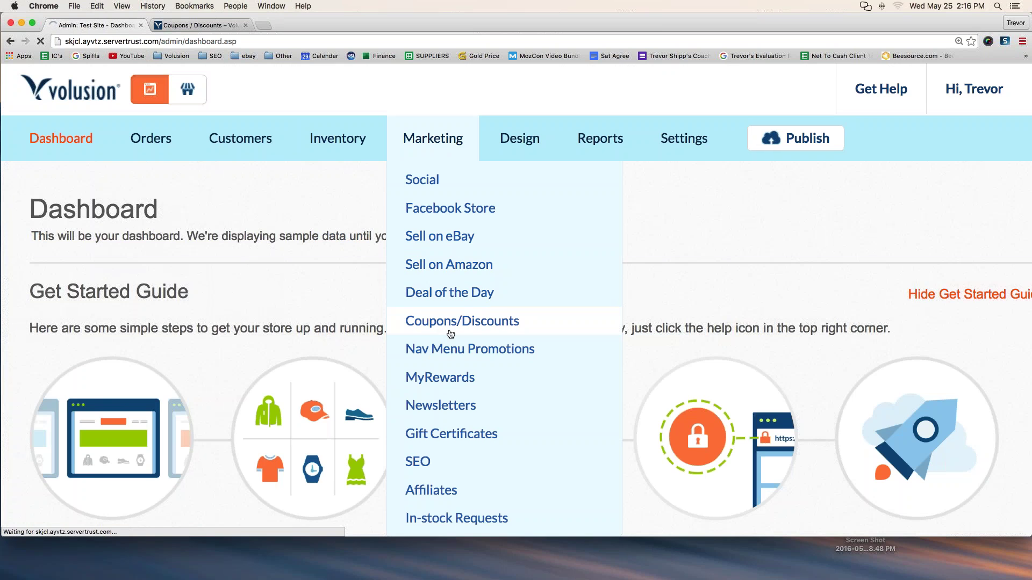
scroll(267, 349, "down", 2)
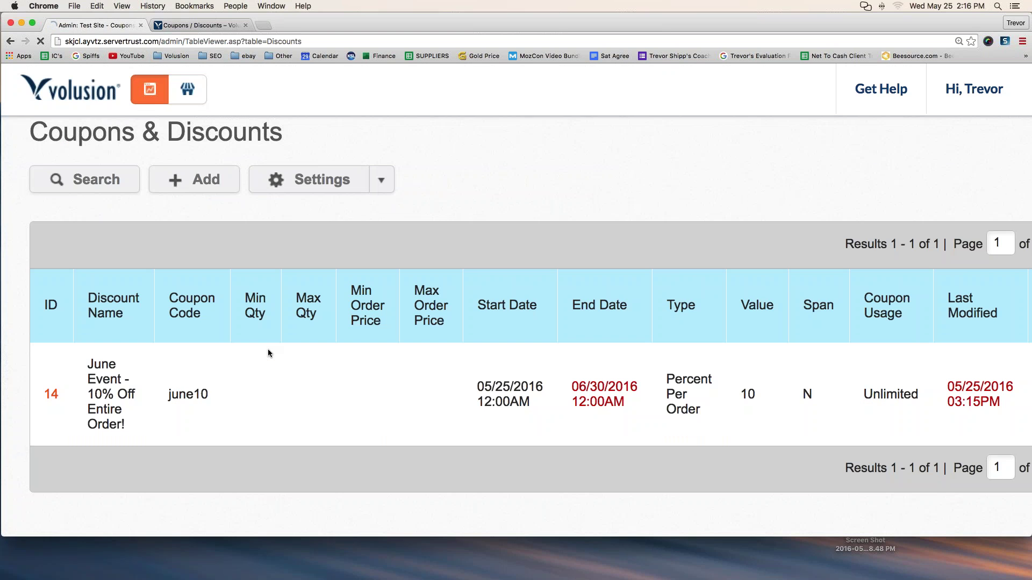
scroll(267, 353, "down", 1)
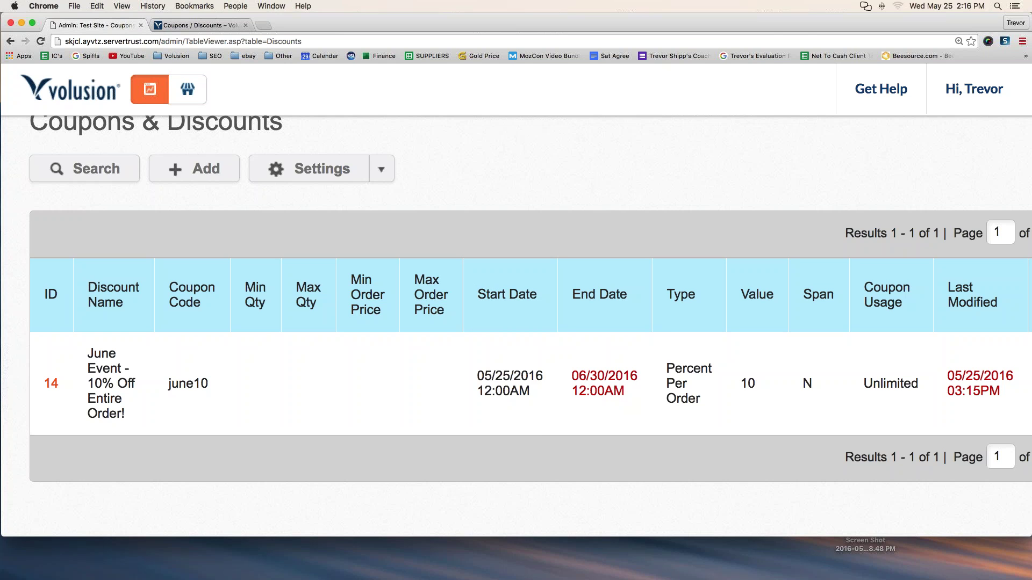
- Add a new discount and name it "15% Off Entire Order!"
left_click(209, 170)
scroll(324, 256, "down", 2)
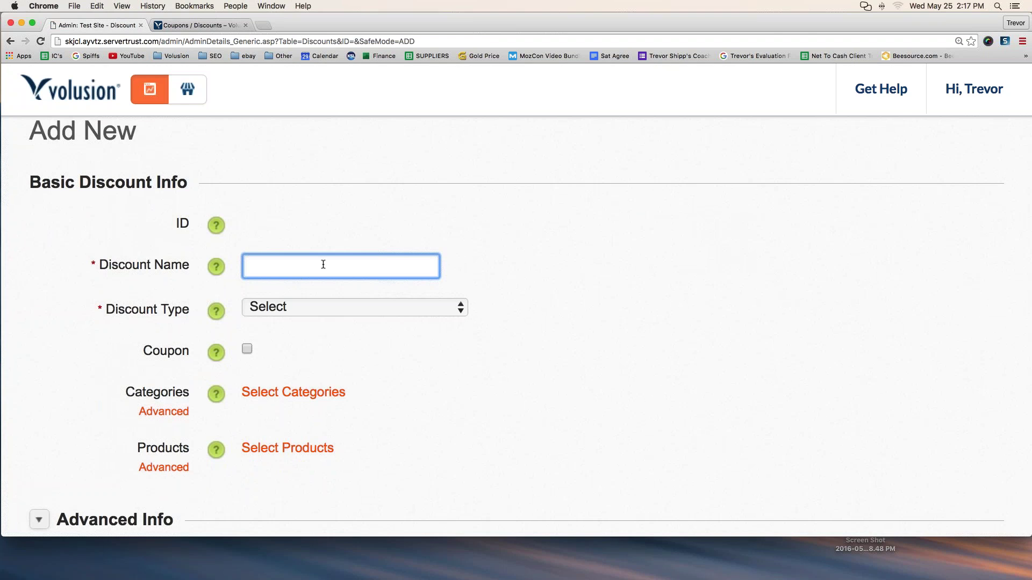
type("15")
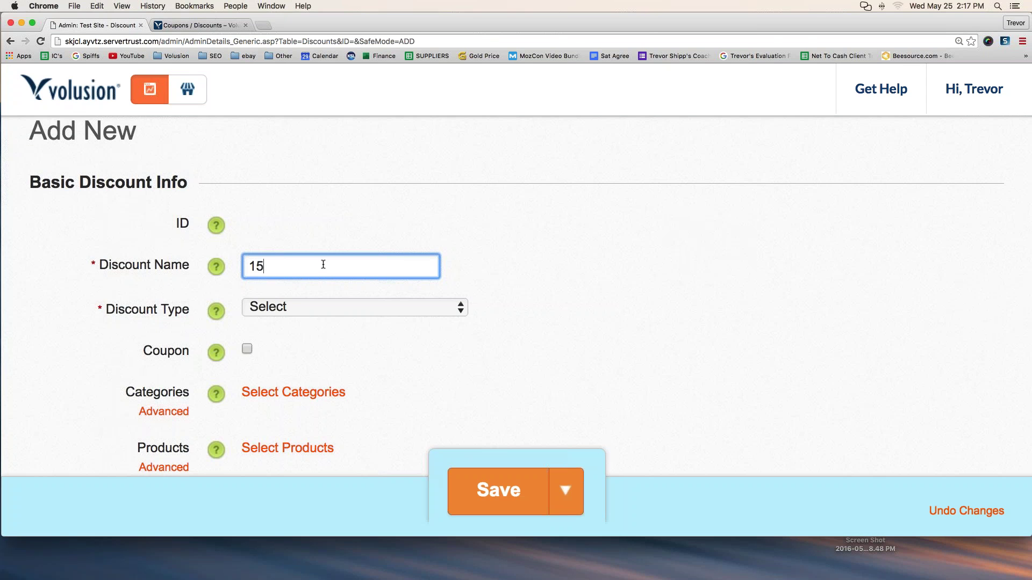
type("% Off Entire Order!")
scroll(323, 265, "down", 1)
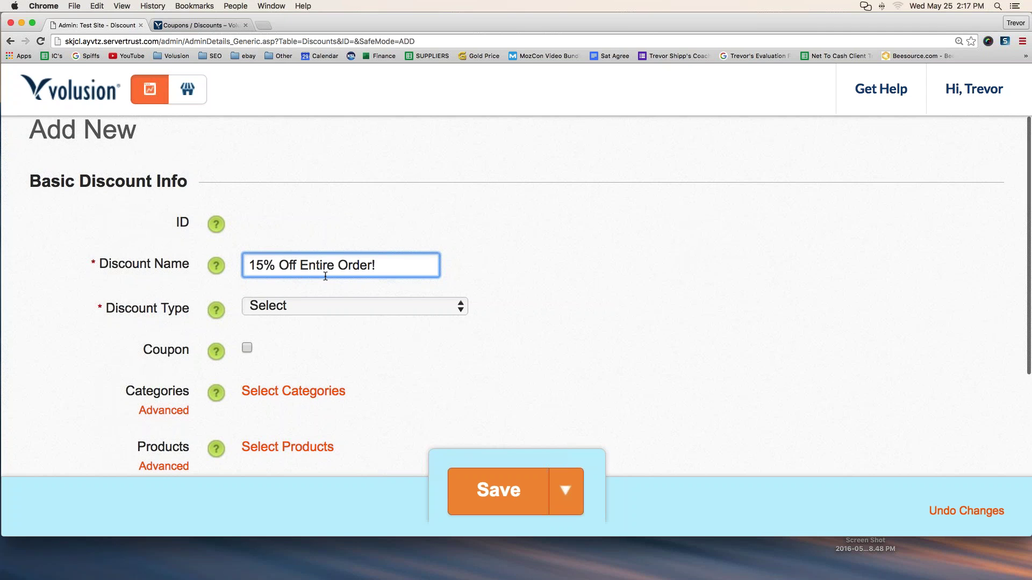
- Set the discount type to Percent off ENTIRE ORDER with a discount value of 15%
left_click(352, 311)
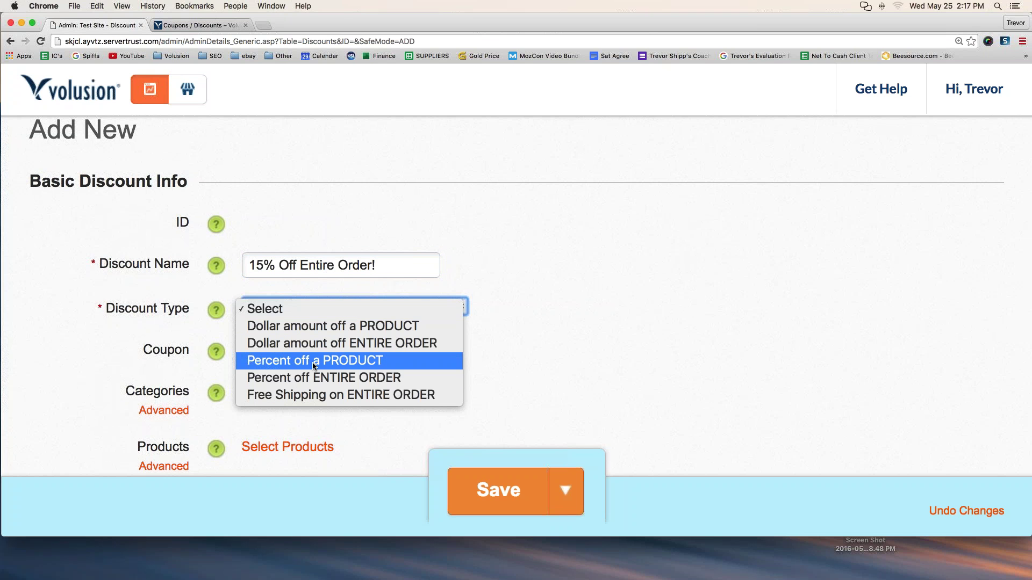
left_click(310, 378)
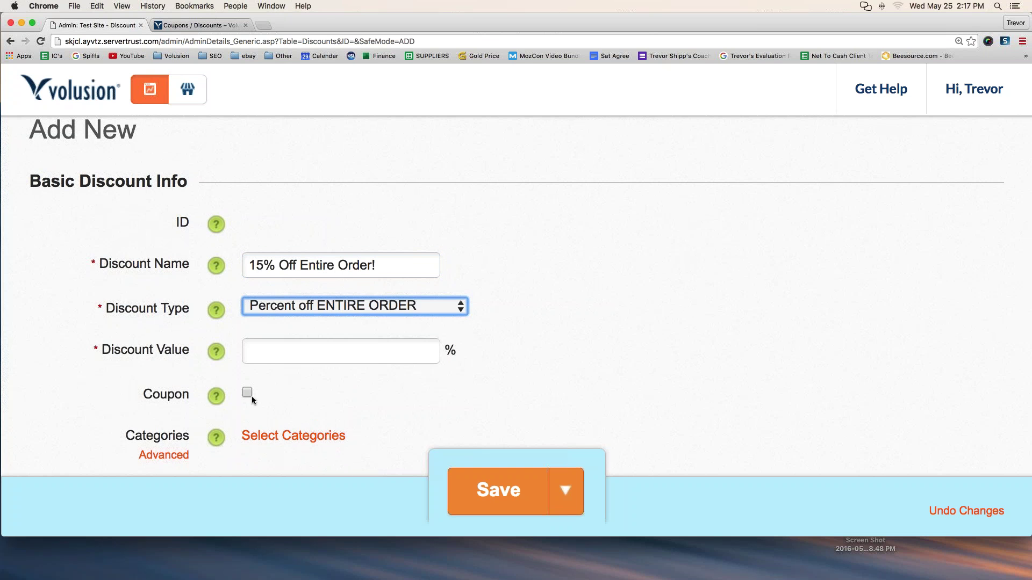
left_click(270, 356)
type("15")
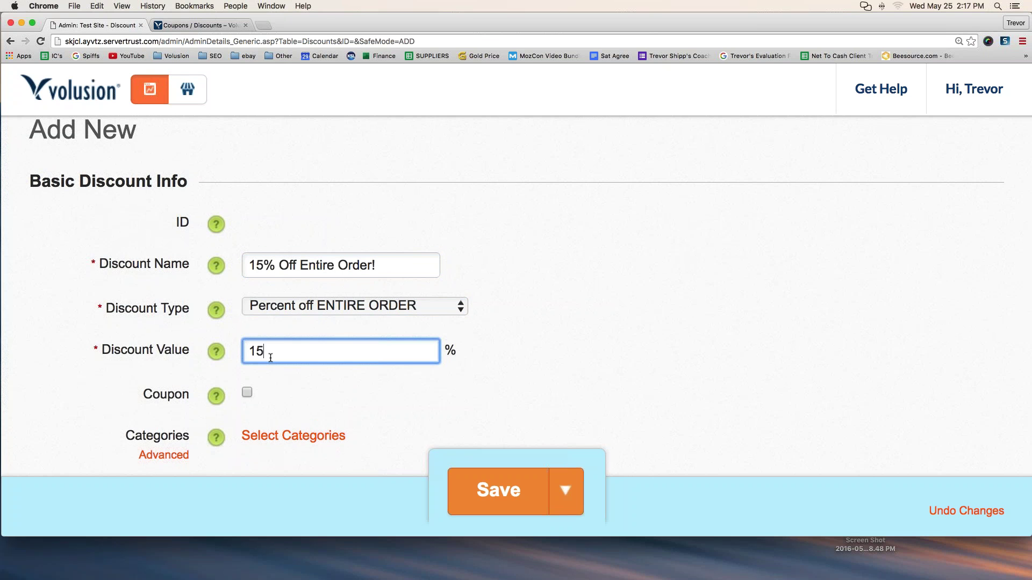
left_click(371, 384)
- Make the new discount a coupon with the coupon code 15perweek
scroll(372, 385, "down", 1)
scroll(95, 313, "down", 3)
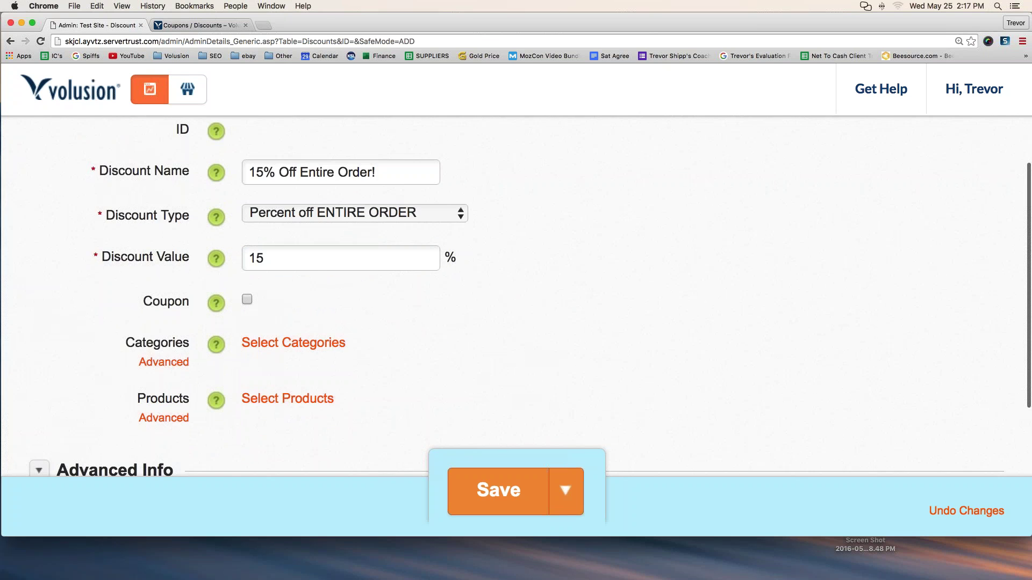
left_click(247, 299)
left_click(440, 347)
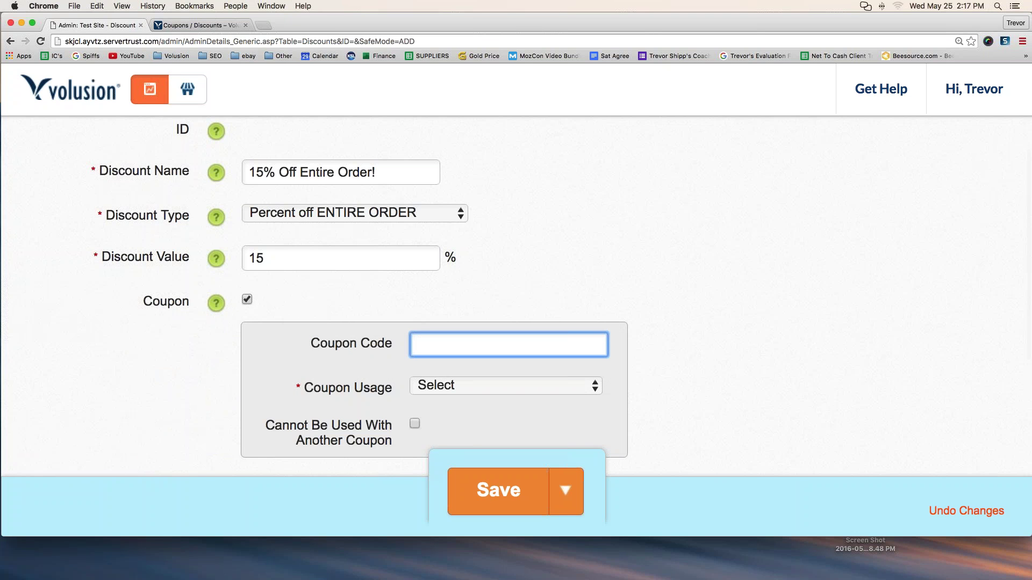
type("15pertoday!")
key("BackSpace")
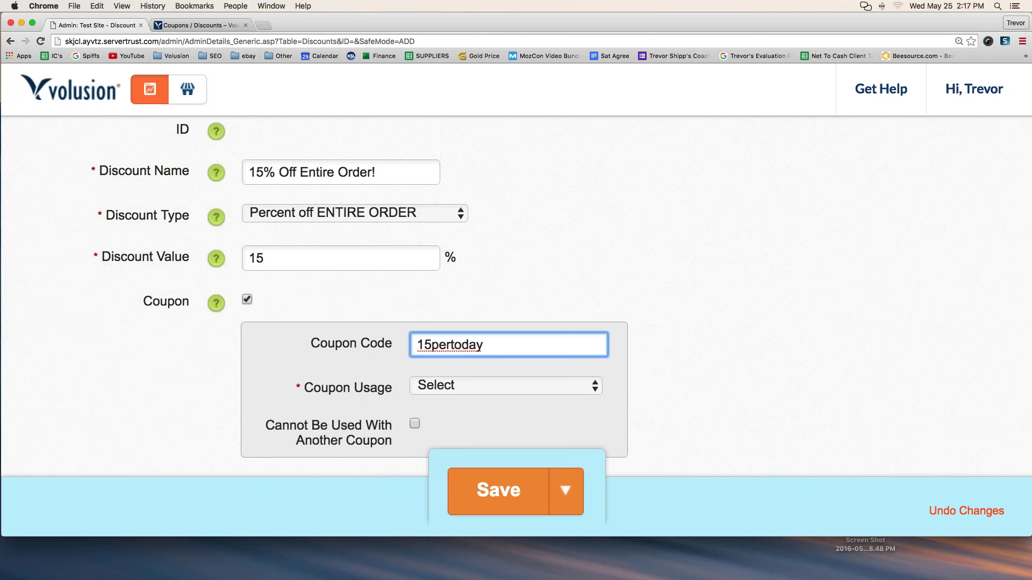
key("BackSpace")
key("BackSpace")
key("BackSpace")
key("BackSpace")
key("BackSpace")
type("week")
scroll(736, 163, "down", 2)
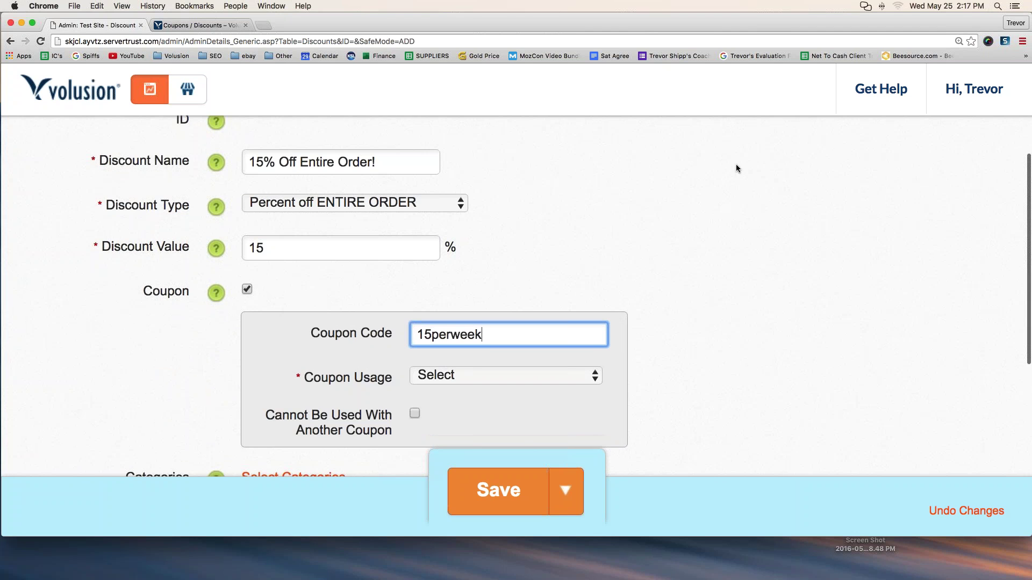
- Set the coupon usage to Unlimited Use and prevent it from being used with another coupon
left_click(498, 365)
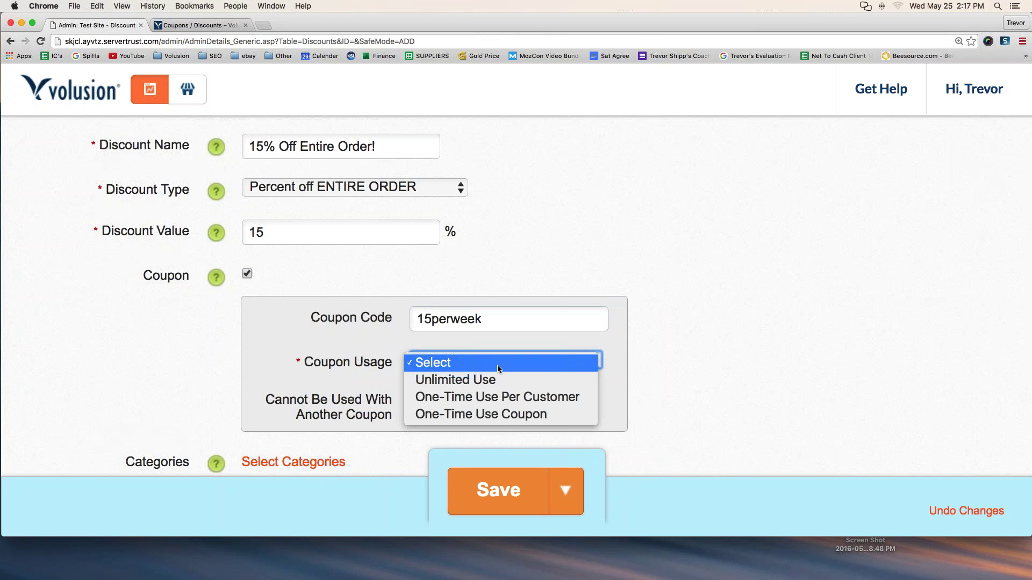
left_click(493, 381)
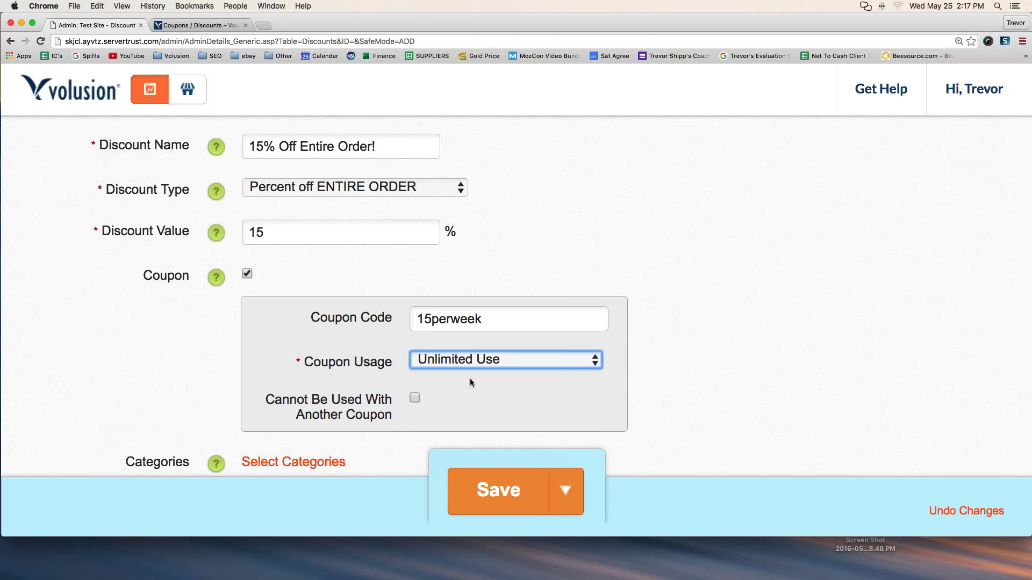
scroll(469, 378, "down", 4)
left_click(414, 297)
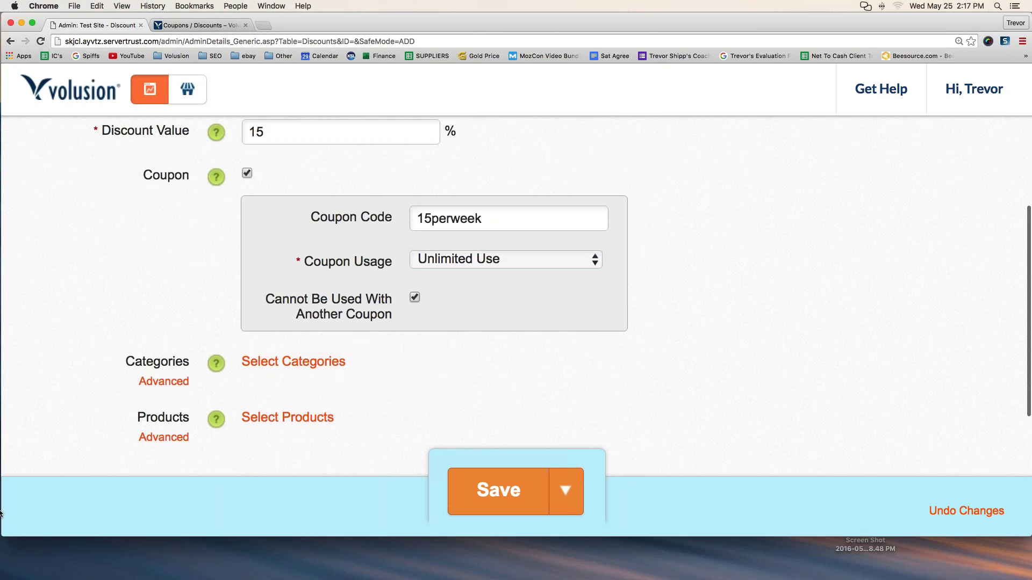
scroll(200, 394, "up", 1)
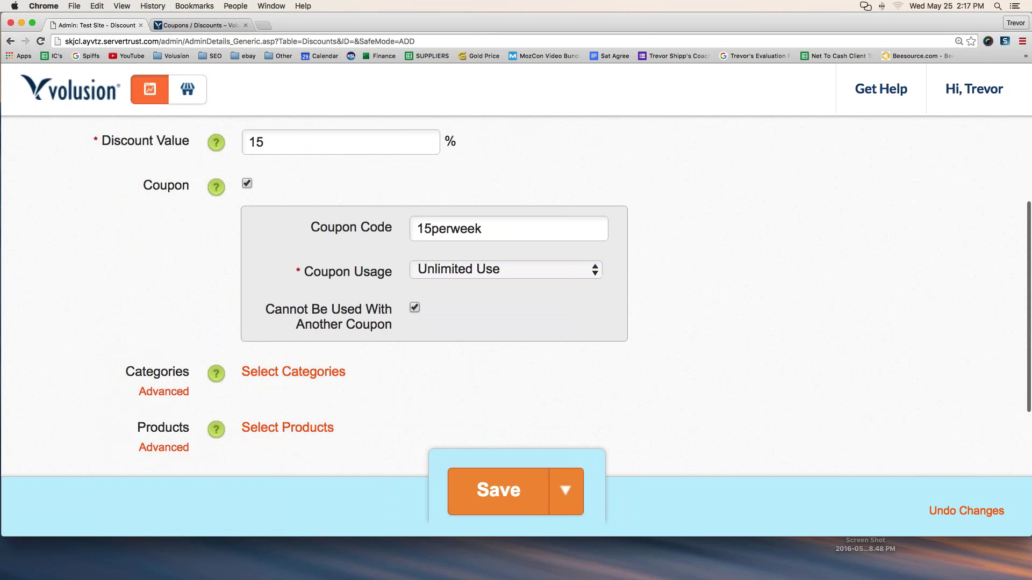
double_click(157, 372)
double_click(163, 427)
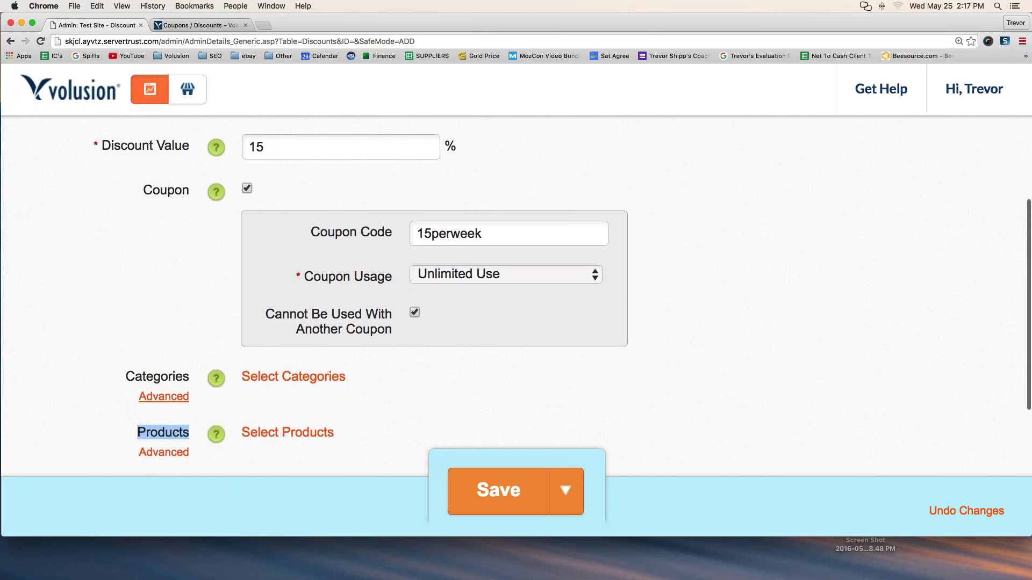
- Set a time limit on the discount with begin date 05/25/2016 and end date 06/01/2016
scroll(164, 393, "down", 2)
scroll(176, 334, "down", 4)
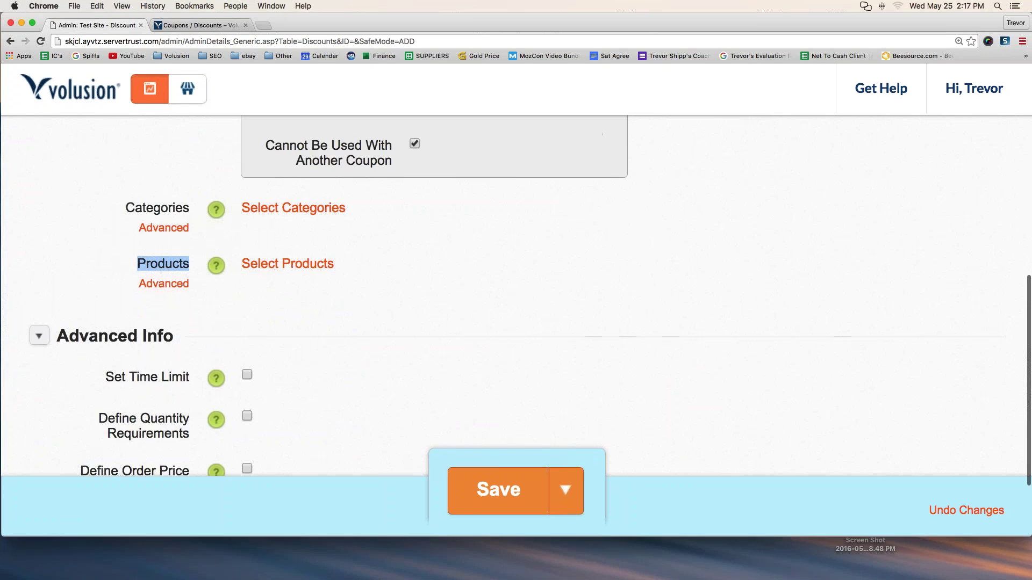
scroll(245, 323, "down", 3)
left_click(246, 280)
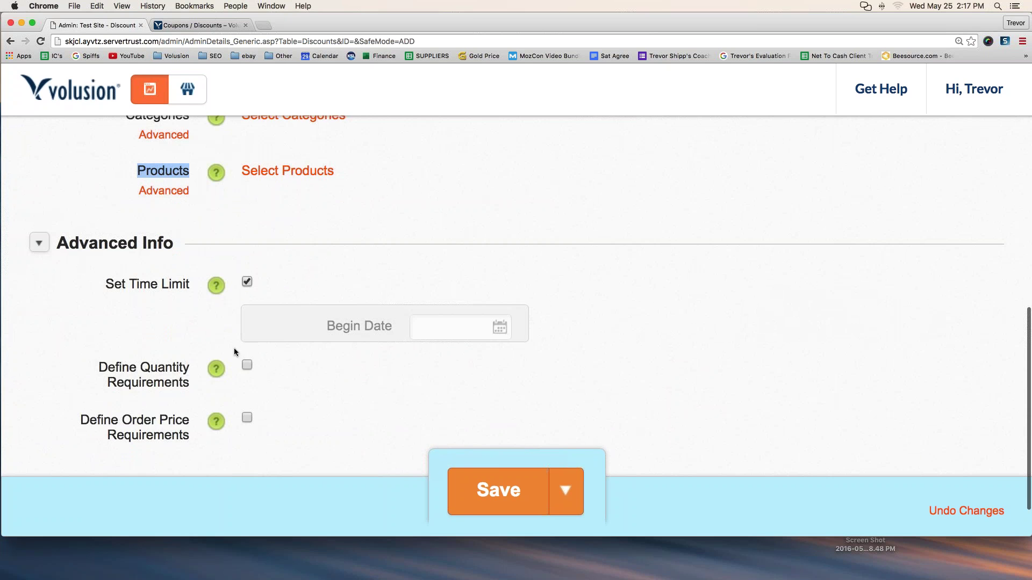
left_click(499, 327)
scroll(537, 376, "down", 3)
left_click(540, 366)
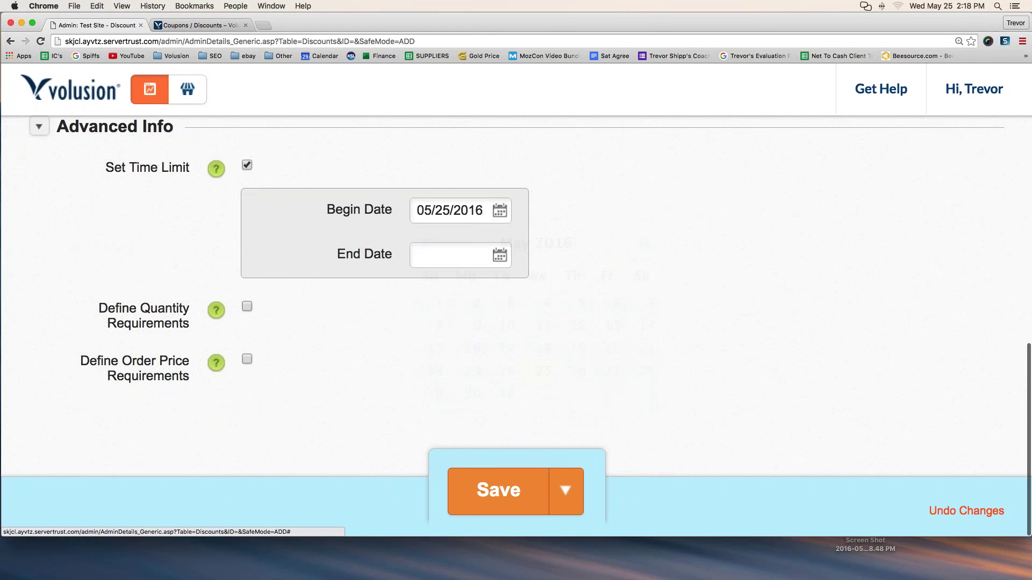
left_click(492, 255)
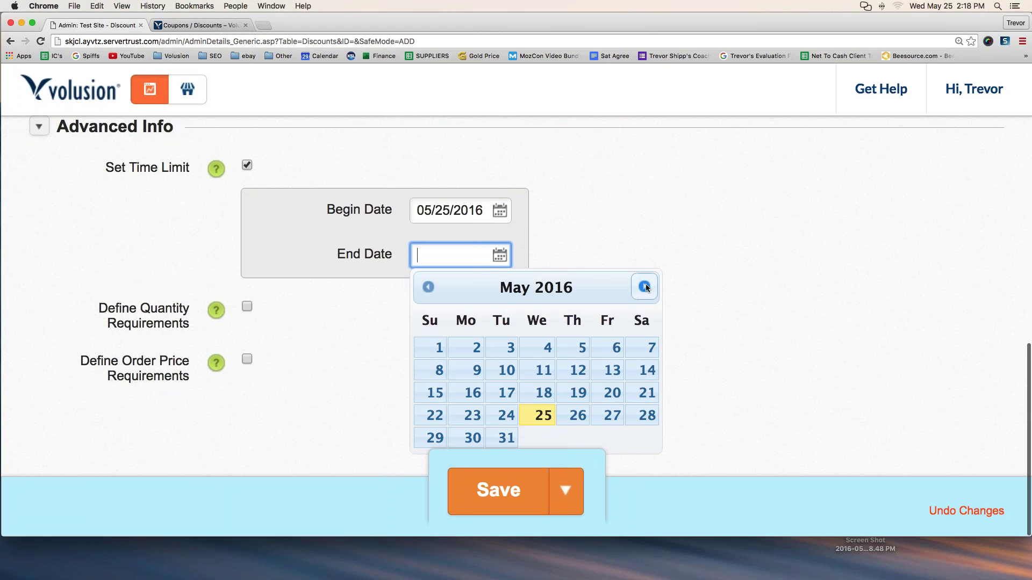
left_click(644, 286)
left_click(554, 350)
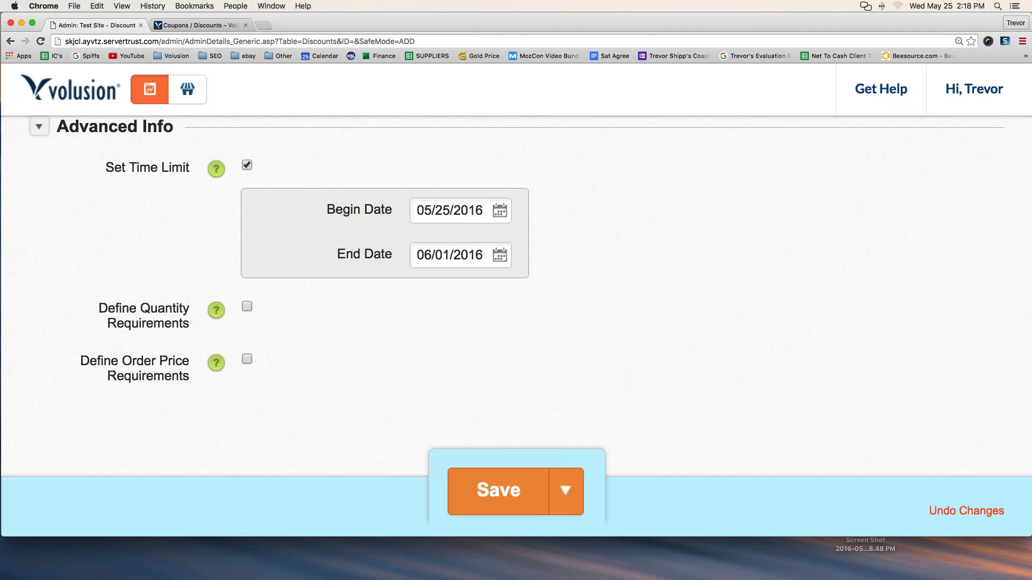
- Define order price requirements with a minimum of 150 and a maximum of 10000, and save the discount
left_click(246, 359)
scroll(516, 296, "down", 1)
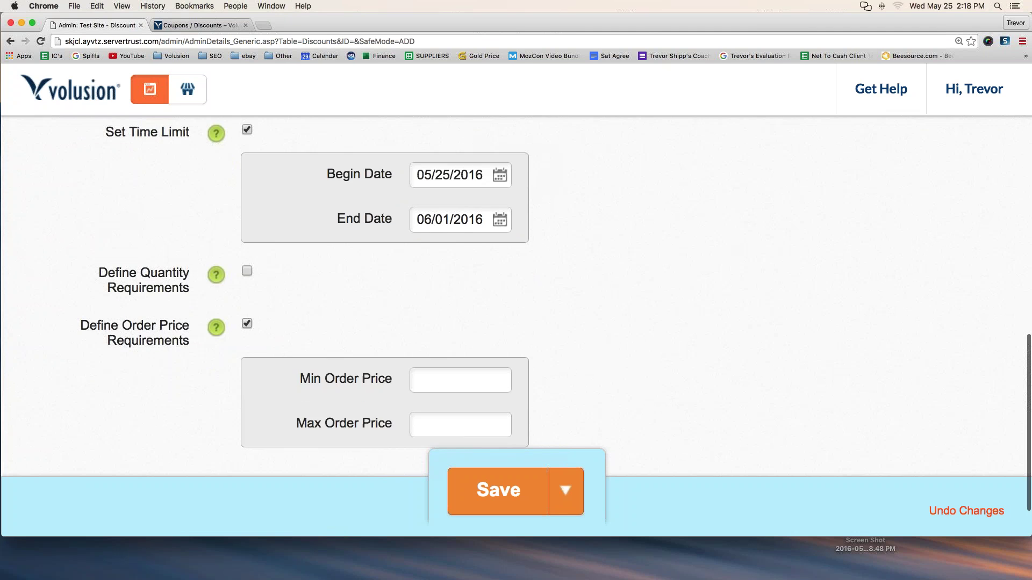
key("Tab")
type("150")
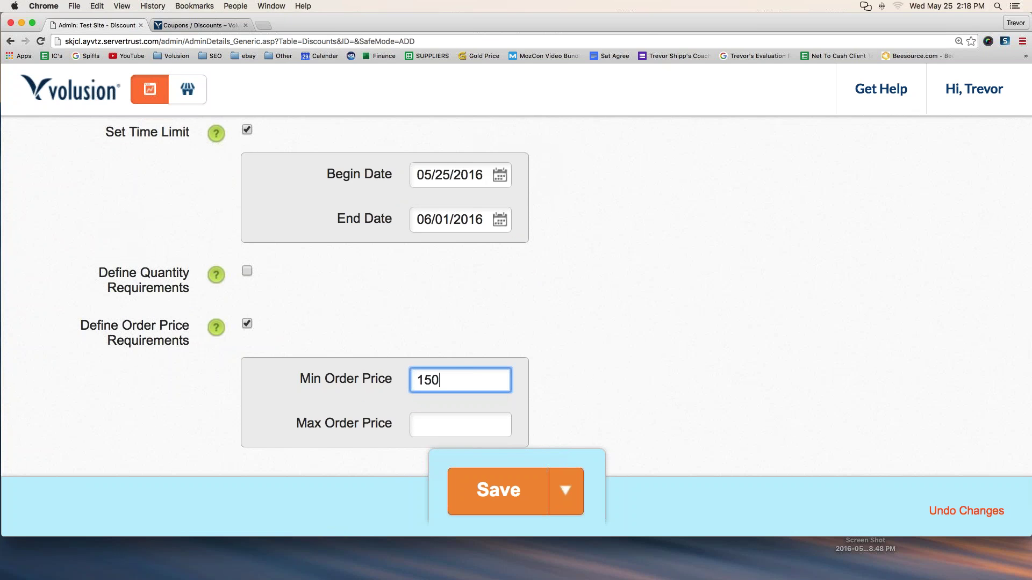
key("Tab")
type("10")
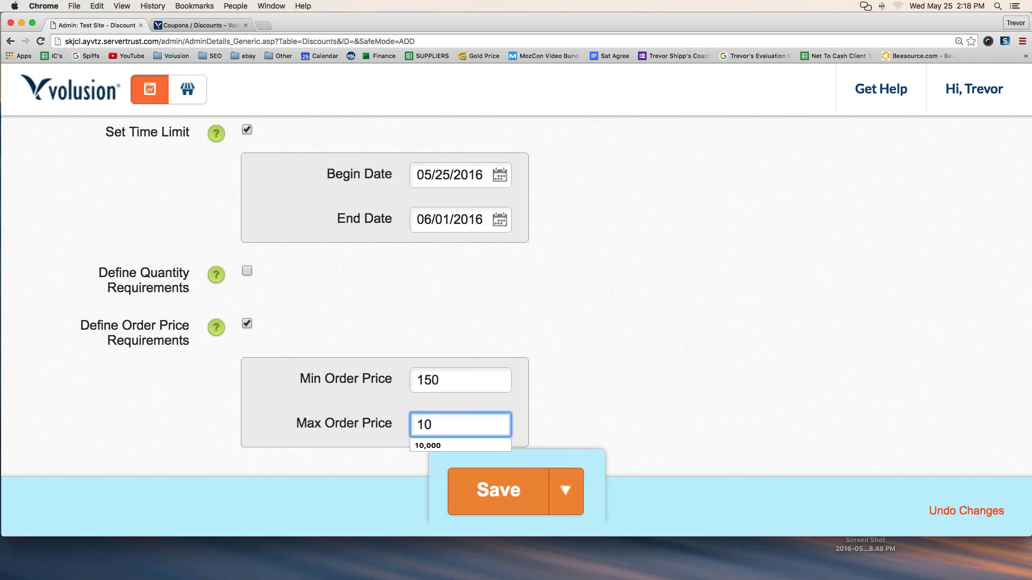
type("000")
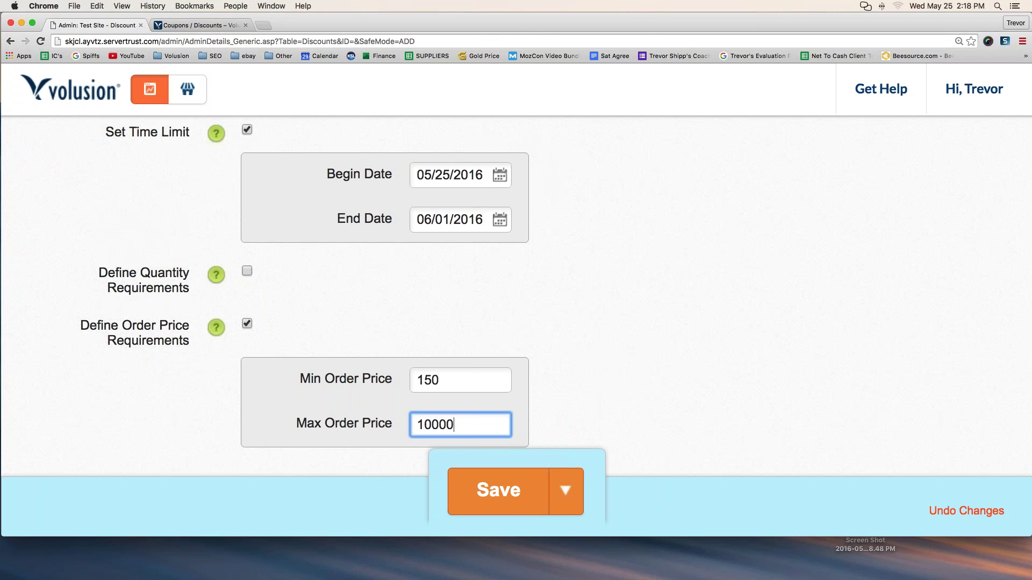
left_click(560, 362)
scroll(553, 382, "down", 2)
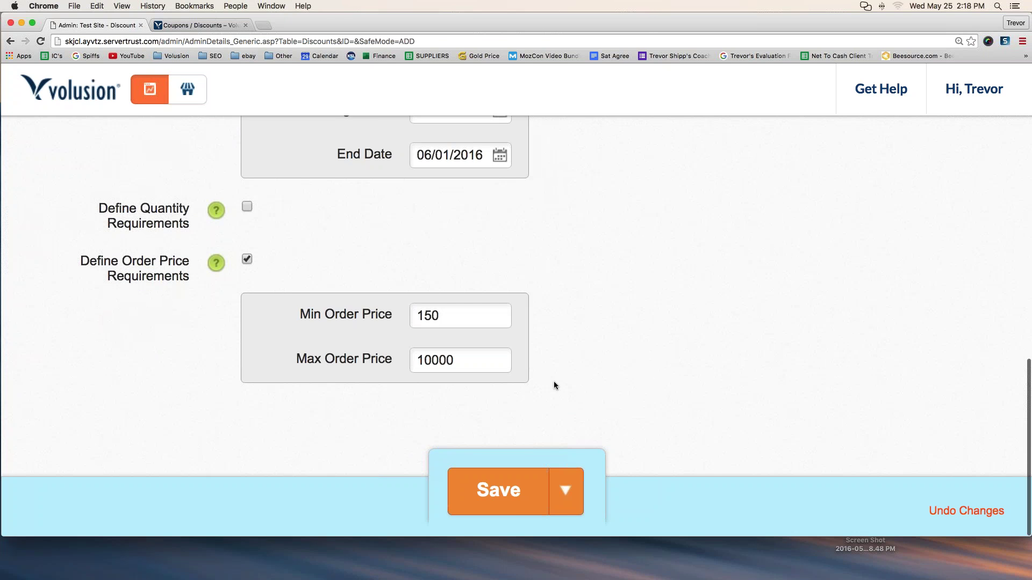
left_click(488, 482)
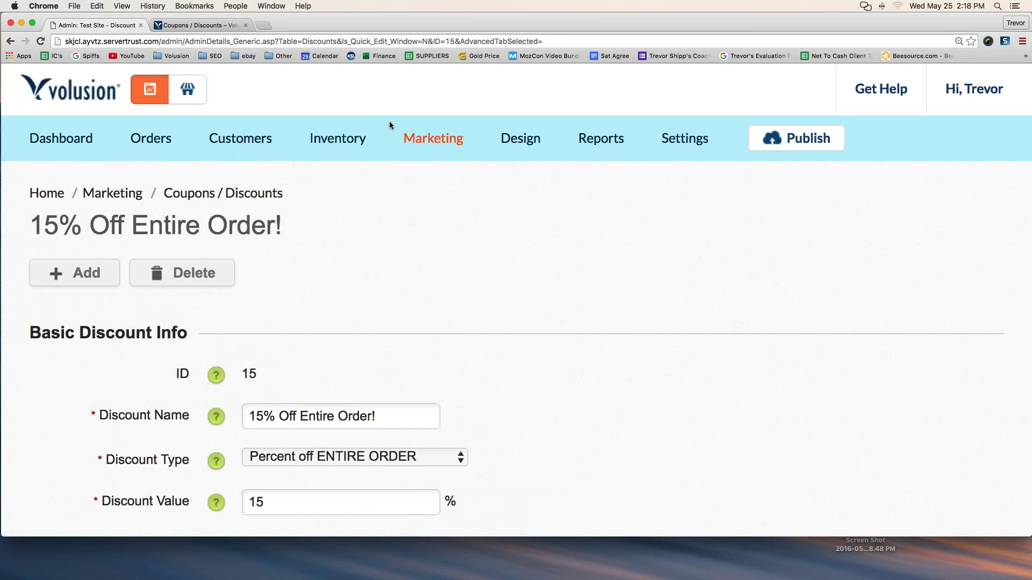
- Open the Coupons/Discounts list and review the date, order price, usage and delete columns of both coupons
mouse_move(441, 140)
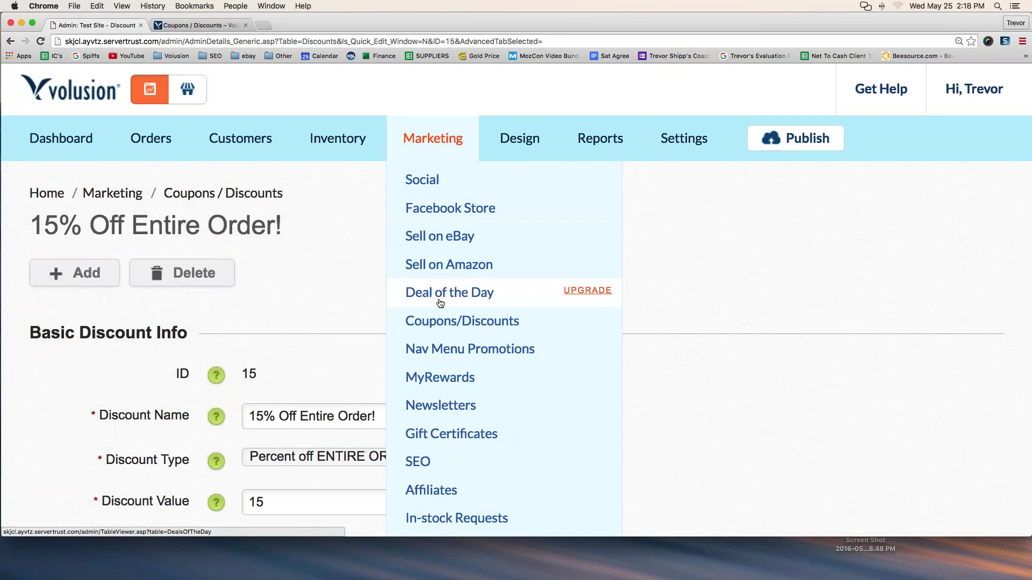
left_click(443, 328)
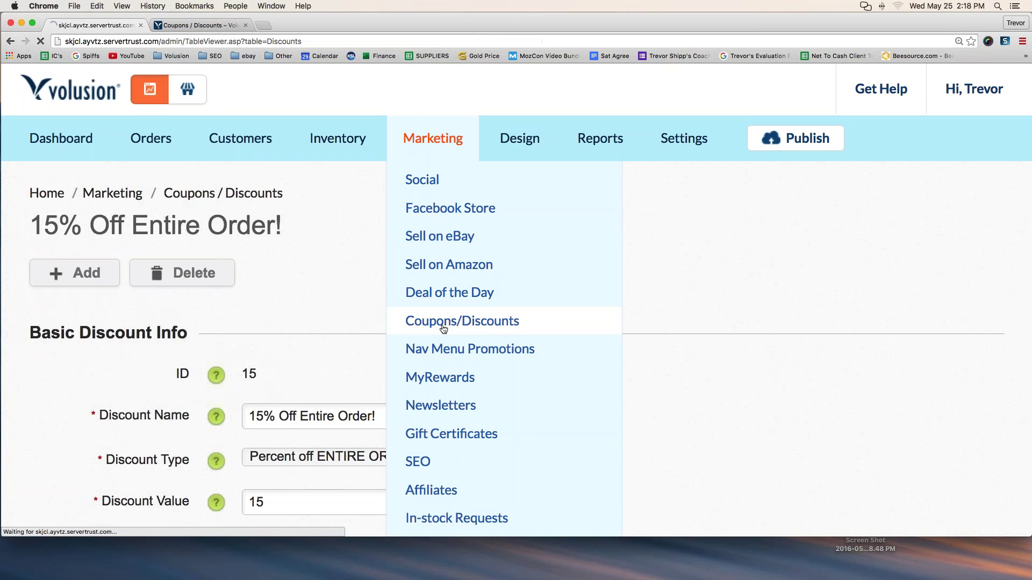
scroll(443, 329, "down", 3)
scroll(446, 350, "down", 1)
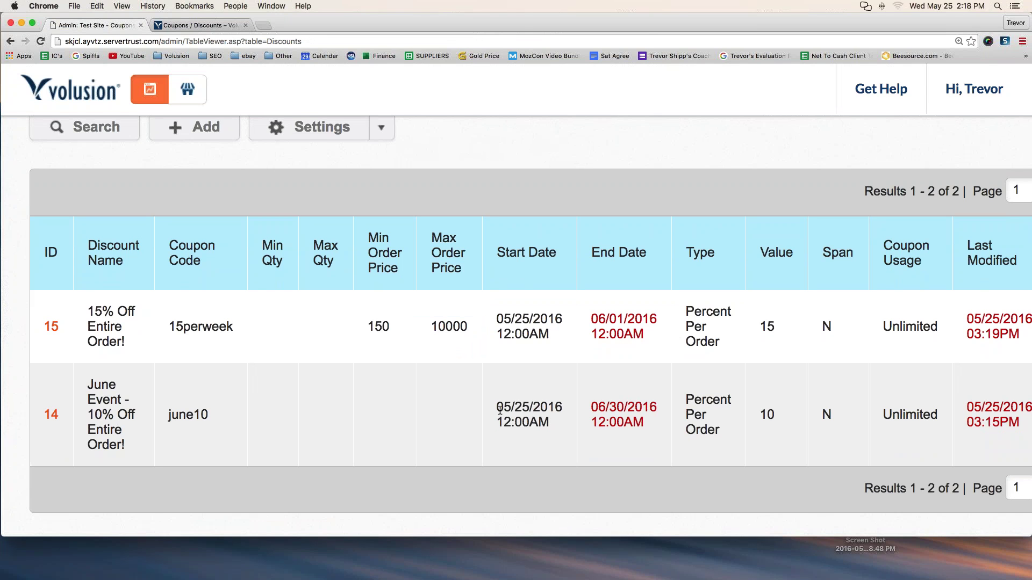
left_click_drag(497, 407, 650, 423)
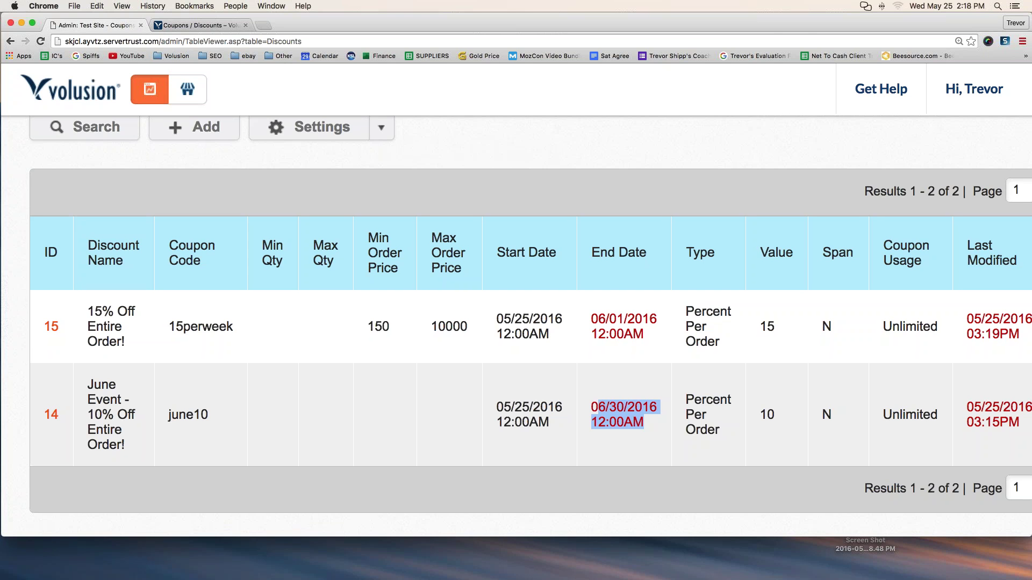
scroll(349, 328, "right", 1)
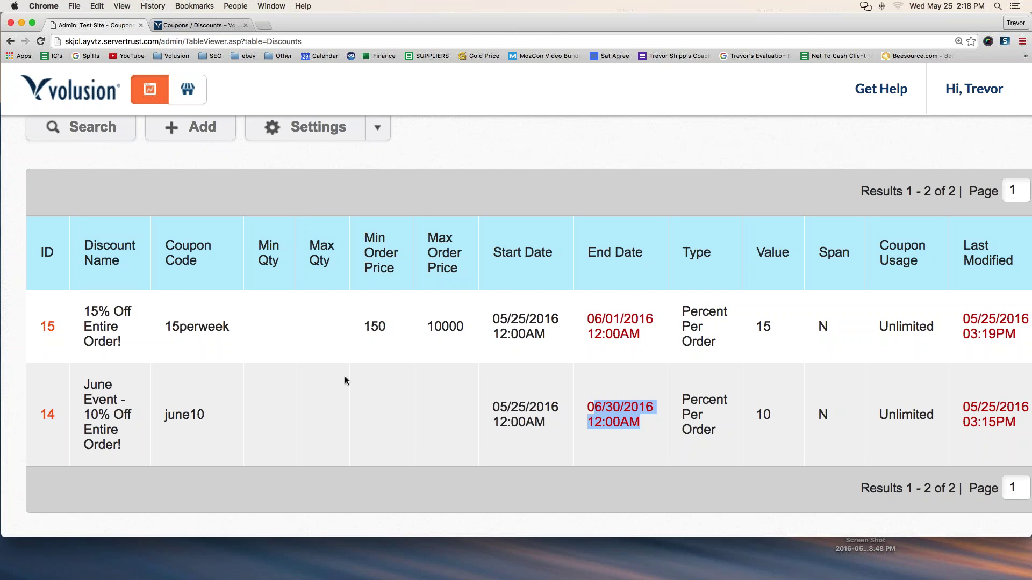
scroll(356, 380, "right", 5)
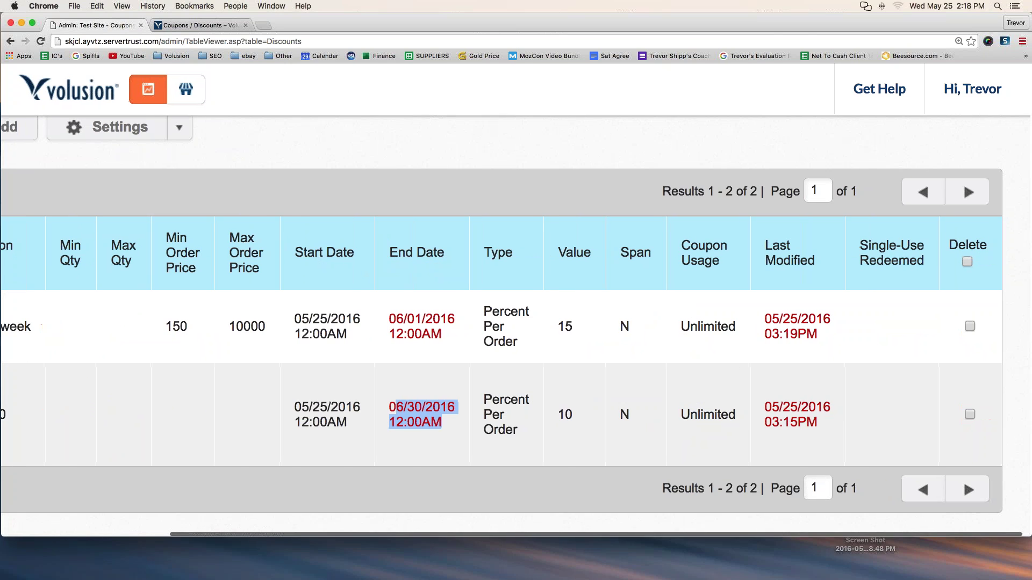
left_click(970, 414)
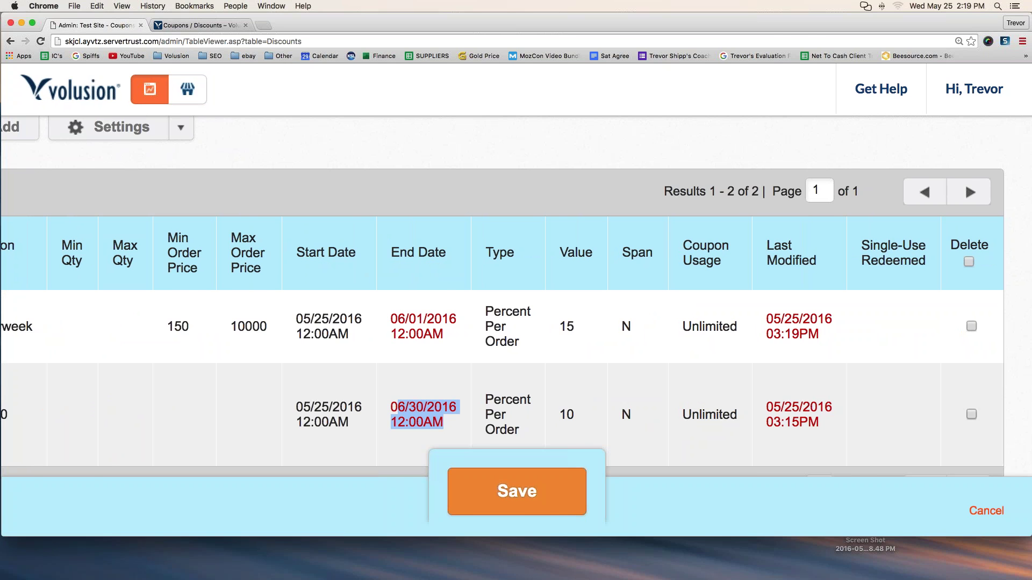
- View the storefront, leaving the coupons list without saving changes
scroll(924, 409, "left", 5)
scroll(924, 408, "up", 4)
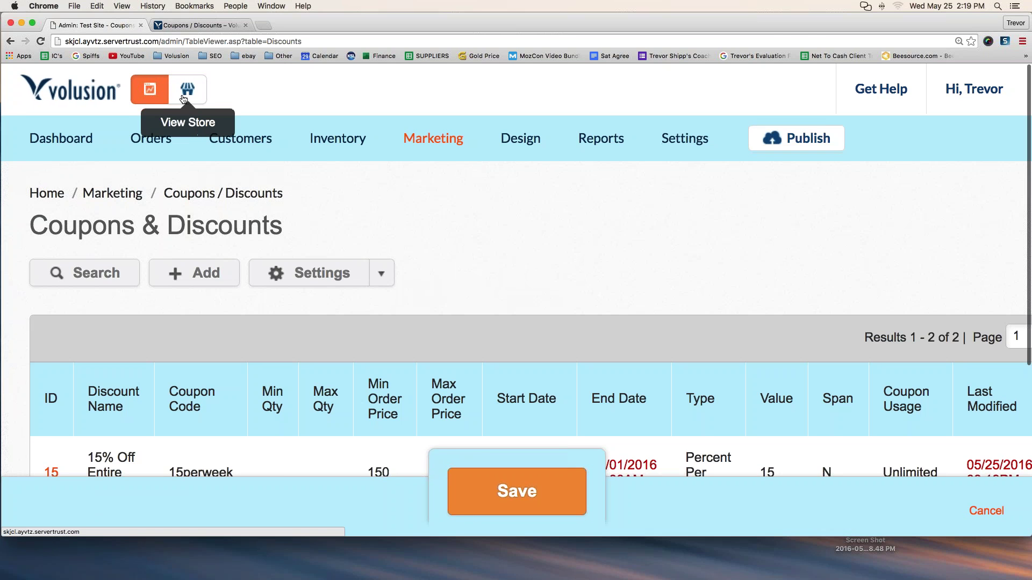
left_click(187, 92)
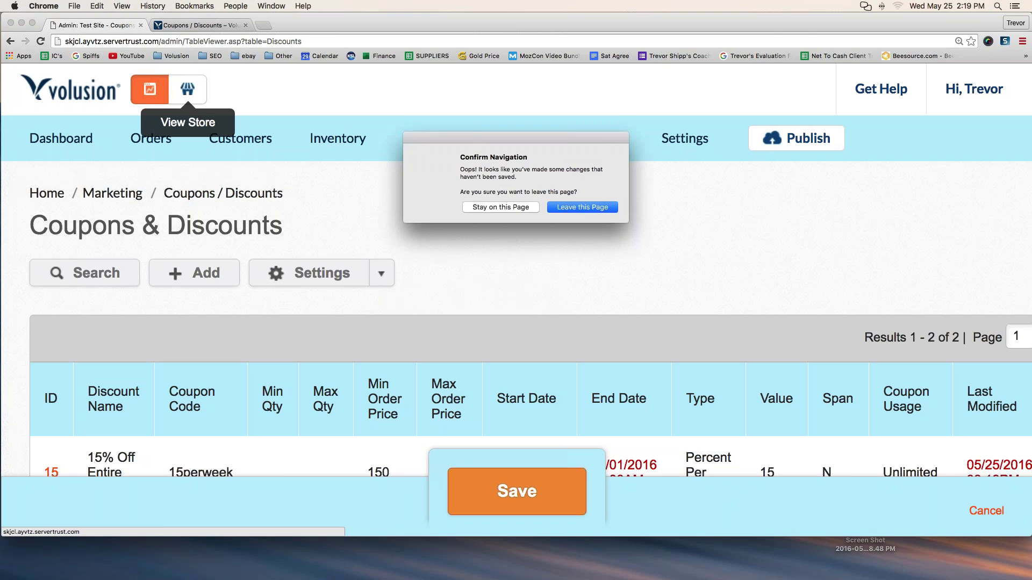
left_click(582, 208)
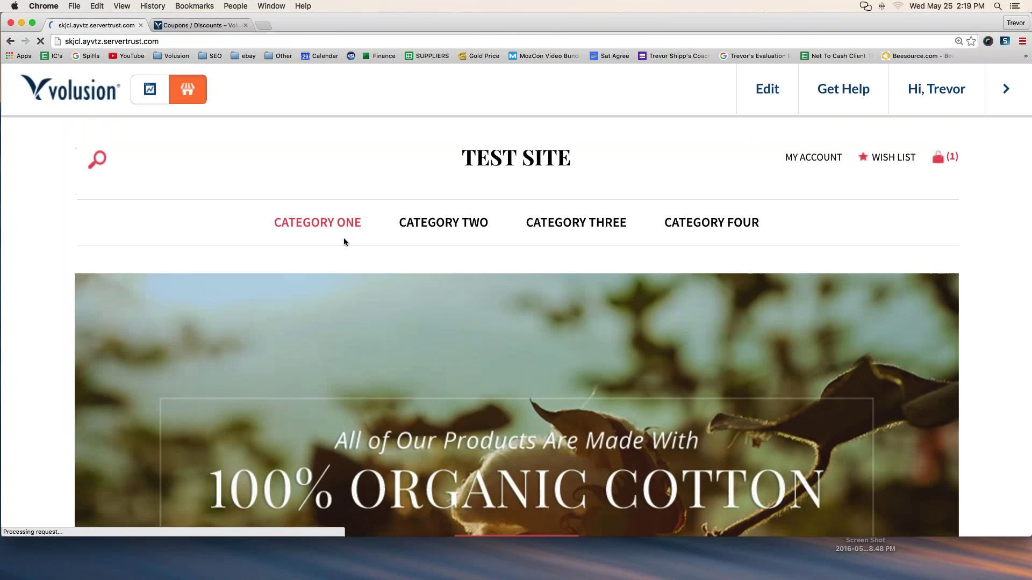
- Browse the storefront and open the Cotton T-Shirt product in Category One
scroll(344, 242, "down", 5)
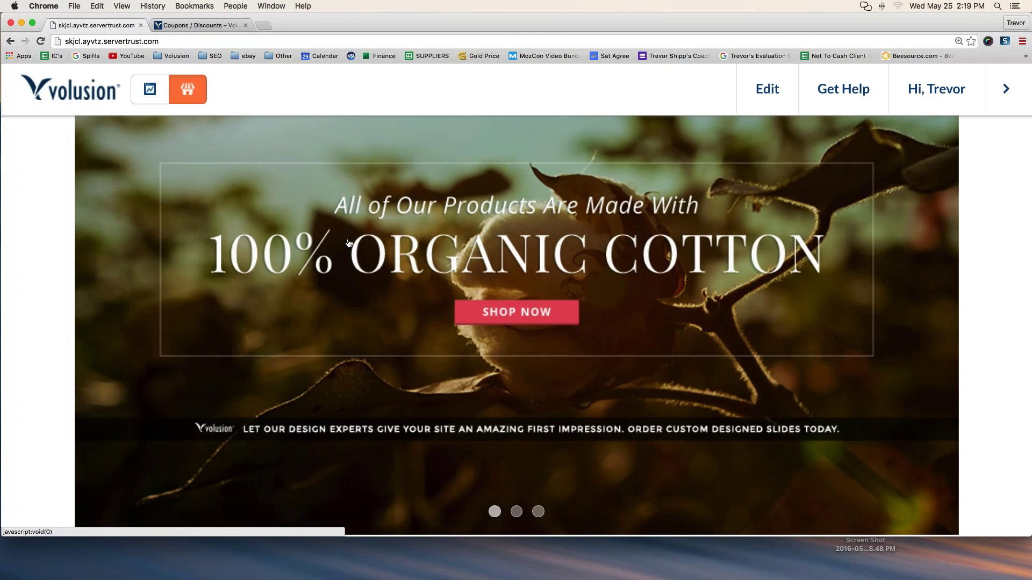
scroll(349, 243, "down", 8)
scroll(349, 243, "down", 4)
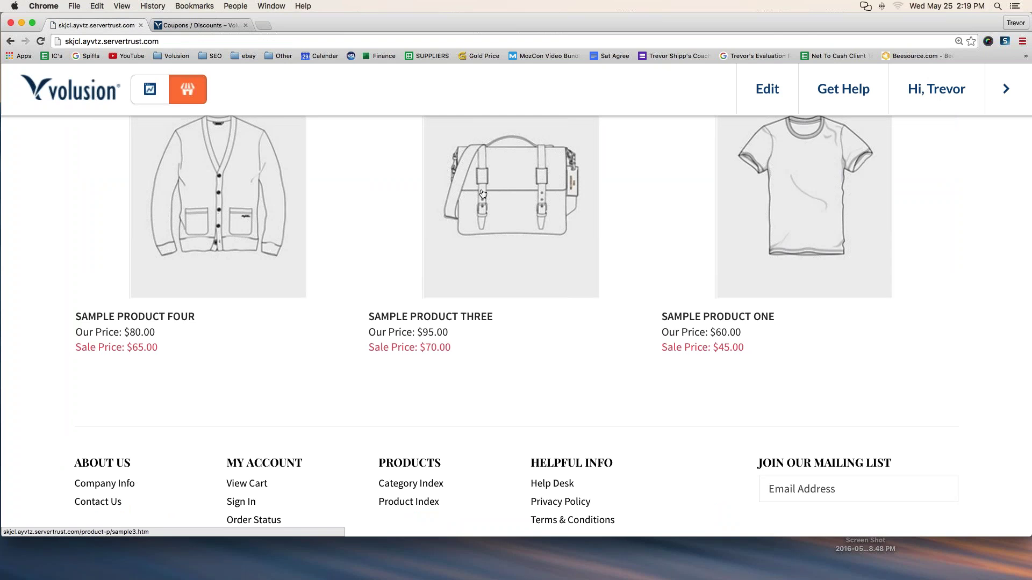
scroll(482, 194, "up", 12)
left_click(443, 222)
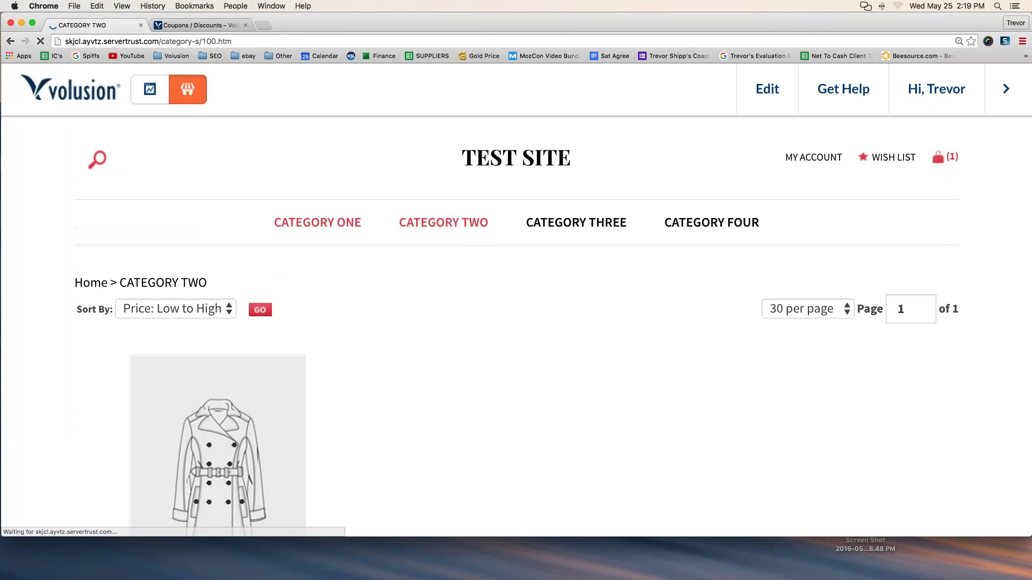
scroll(204, 222, "down", 5)
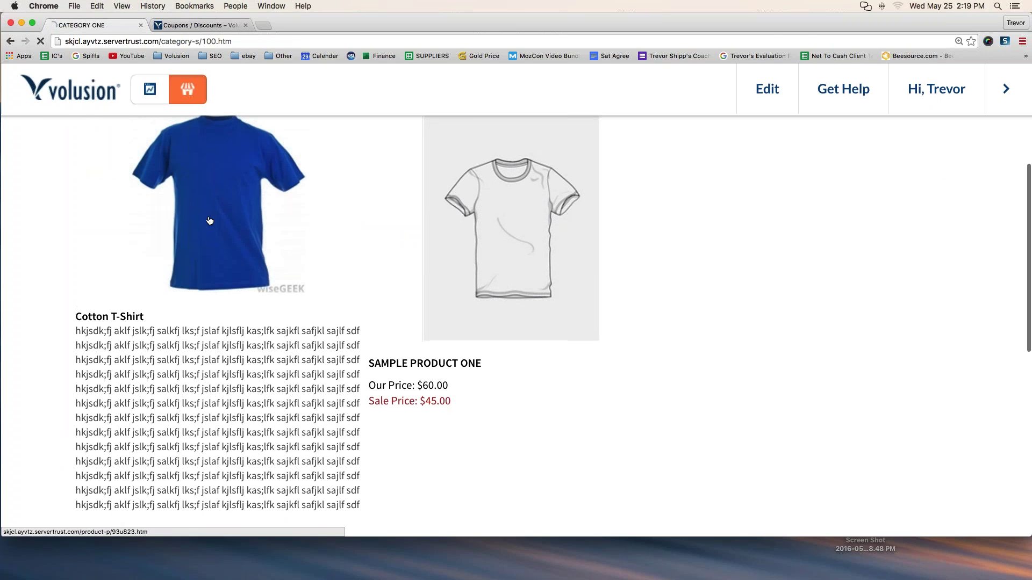
left_click(210, 221)
- Set the Cotton T-Shirt quantity to 10 and add it to the bag
scroll(209, 221, "down", 3)
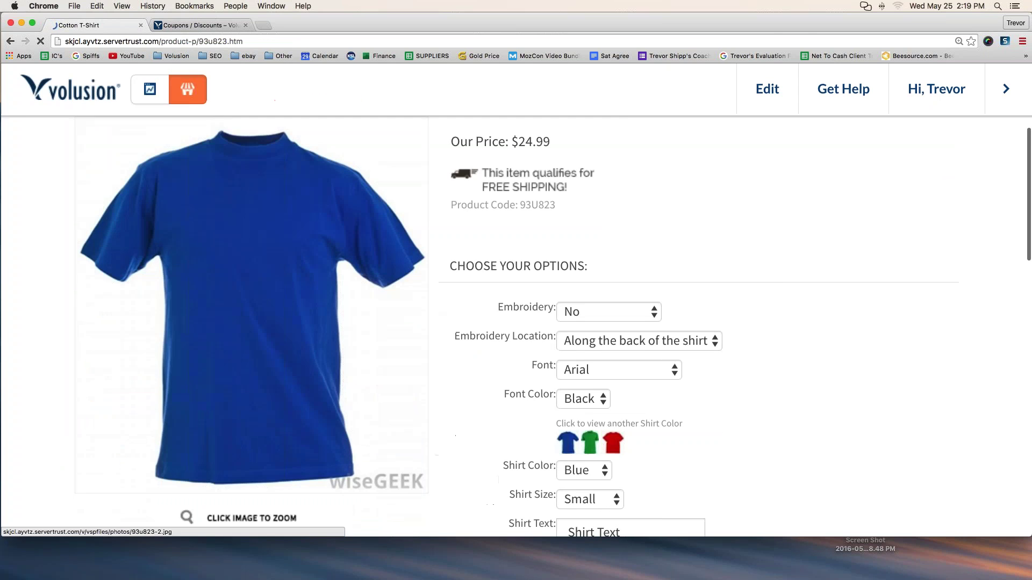
scroll(720, 298, "down", 1)
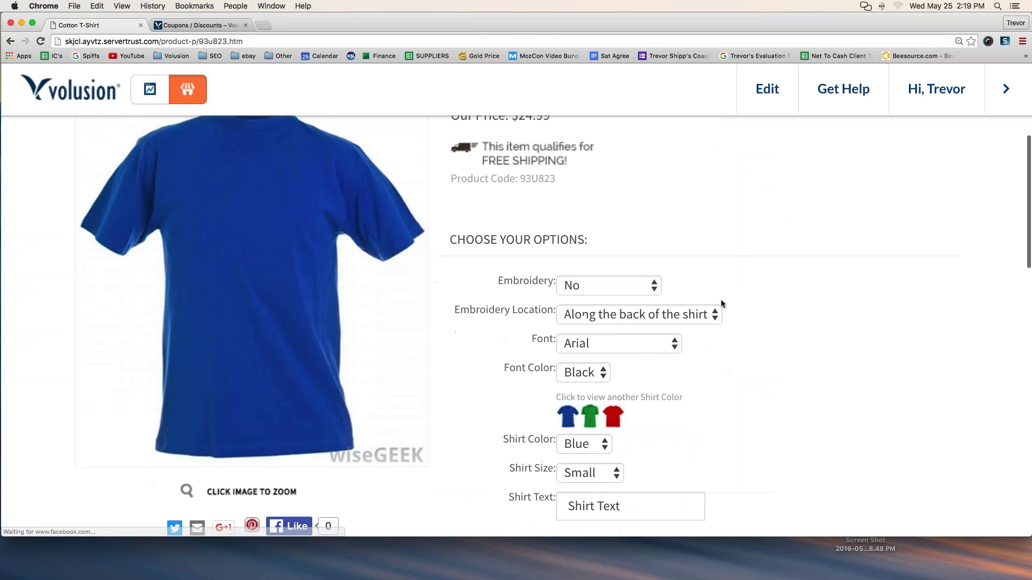
scroll(721, 299, "up", 3)
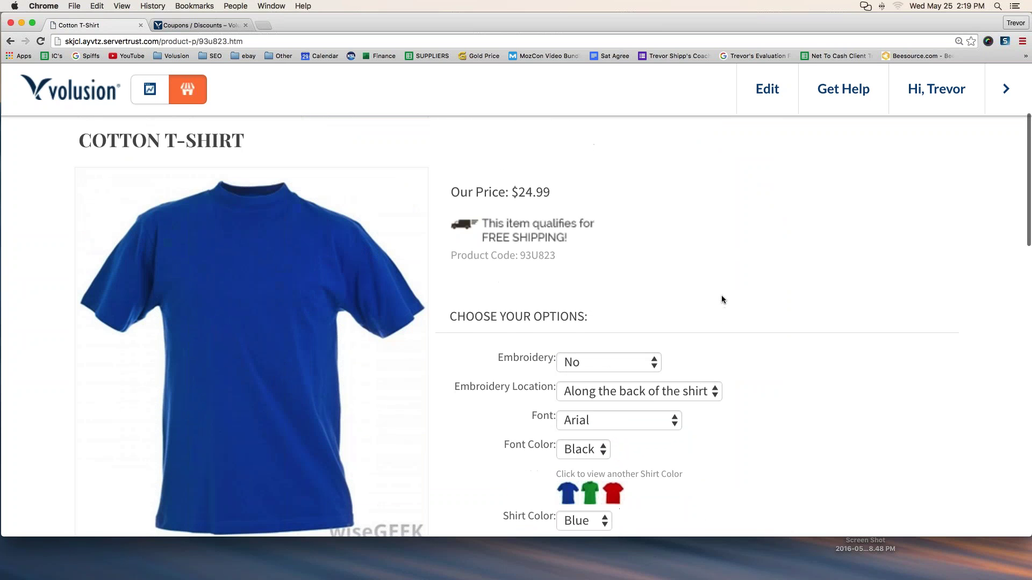
scroll(721, 295, "down", 2)
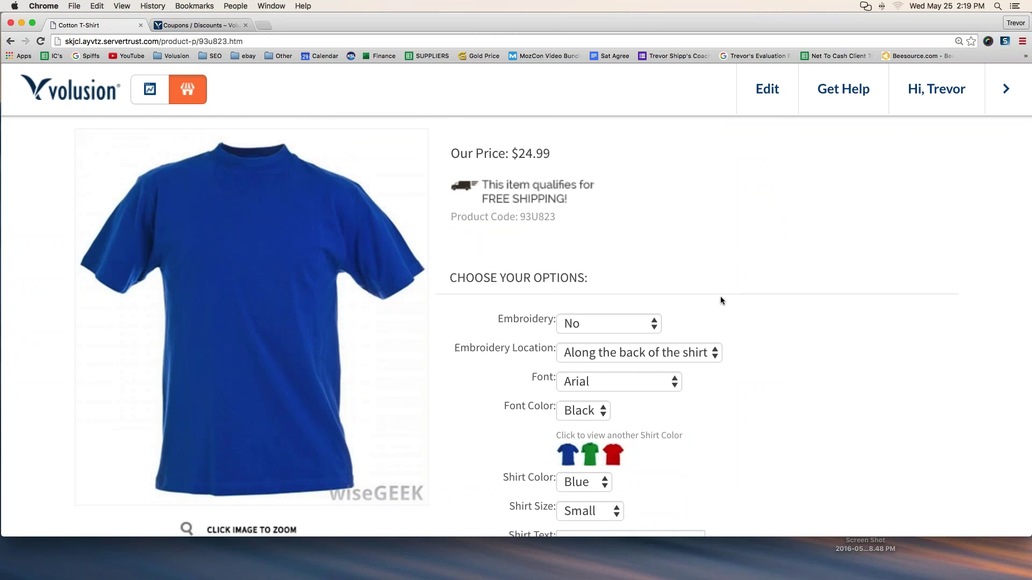
scroll(721, 300, "down", 5)
double_click(471, 413)
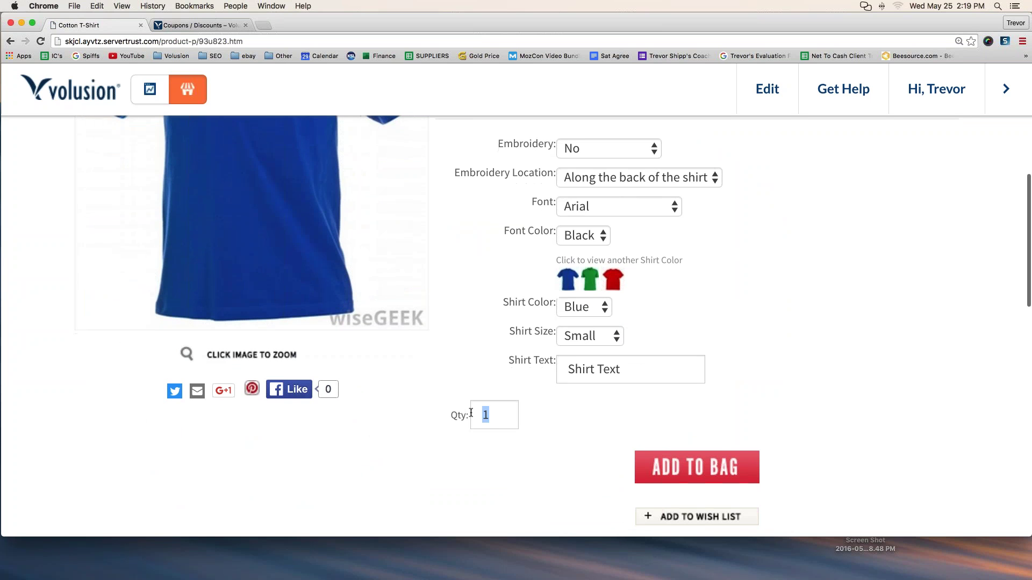
type("10")
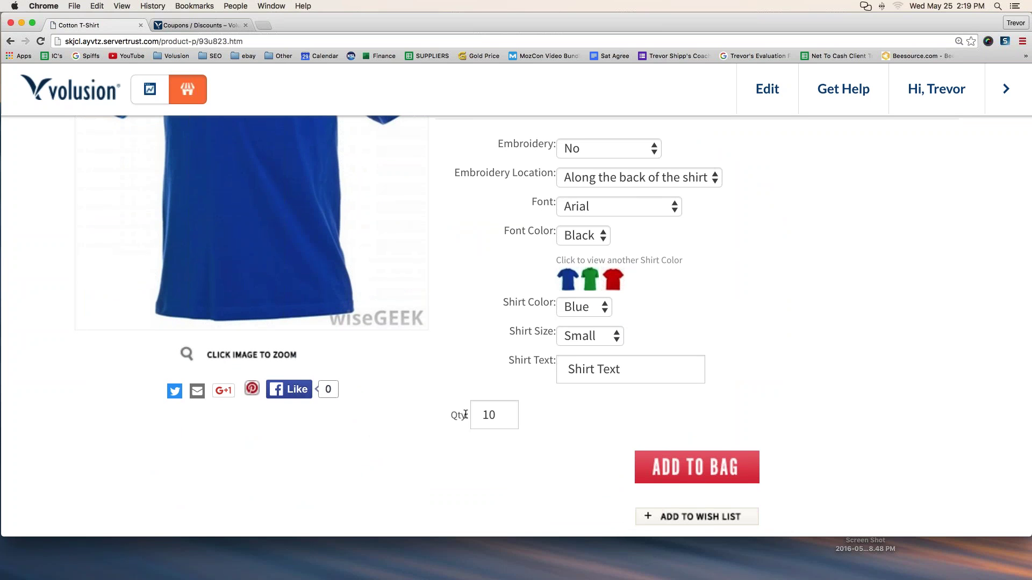
left_click(676, 464)
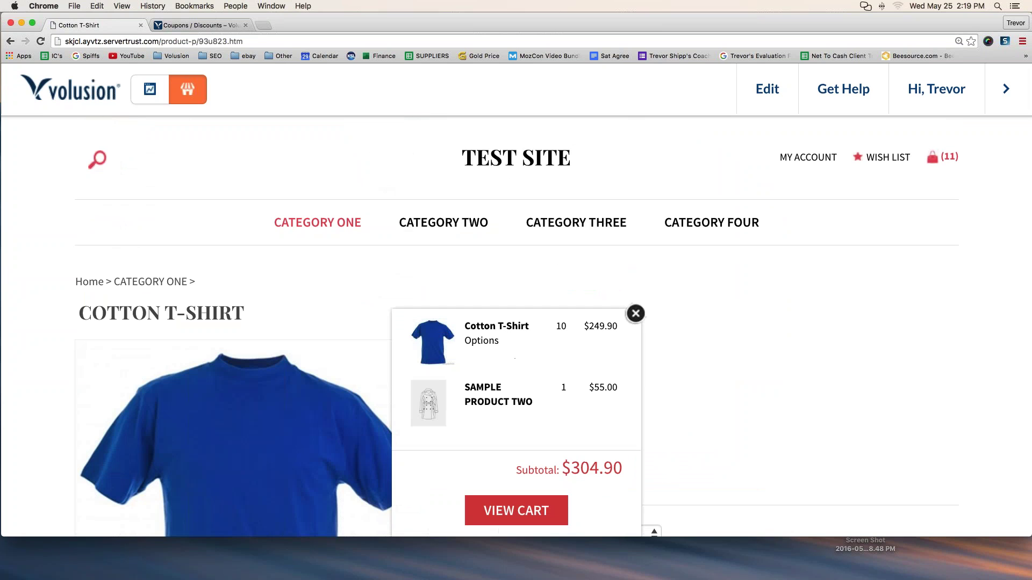
- View the cart and remove the June Event 10% discount from it
left_click(521, 518)
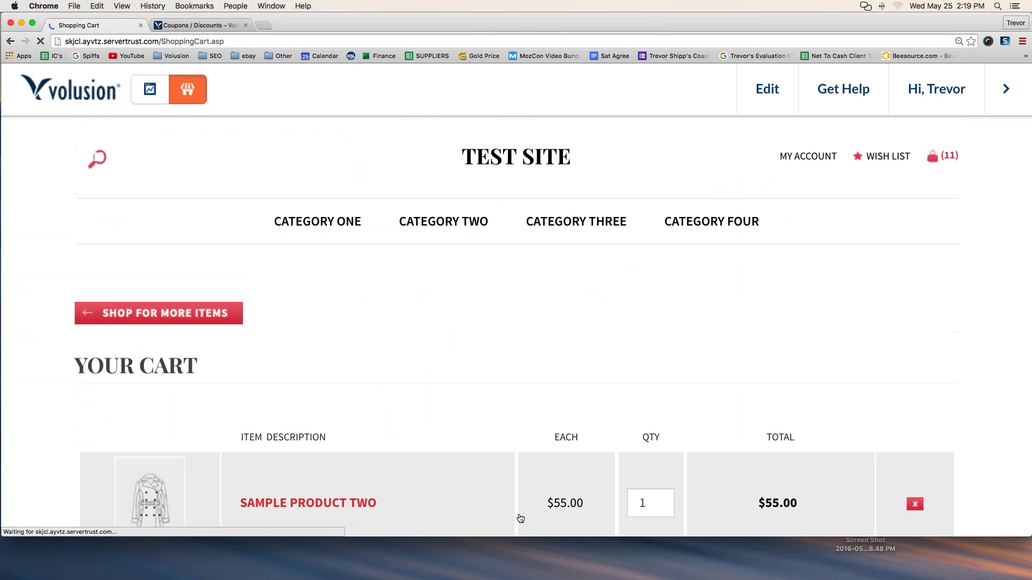
scroll(514, 379, "down", 5)
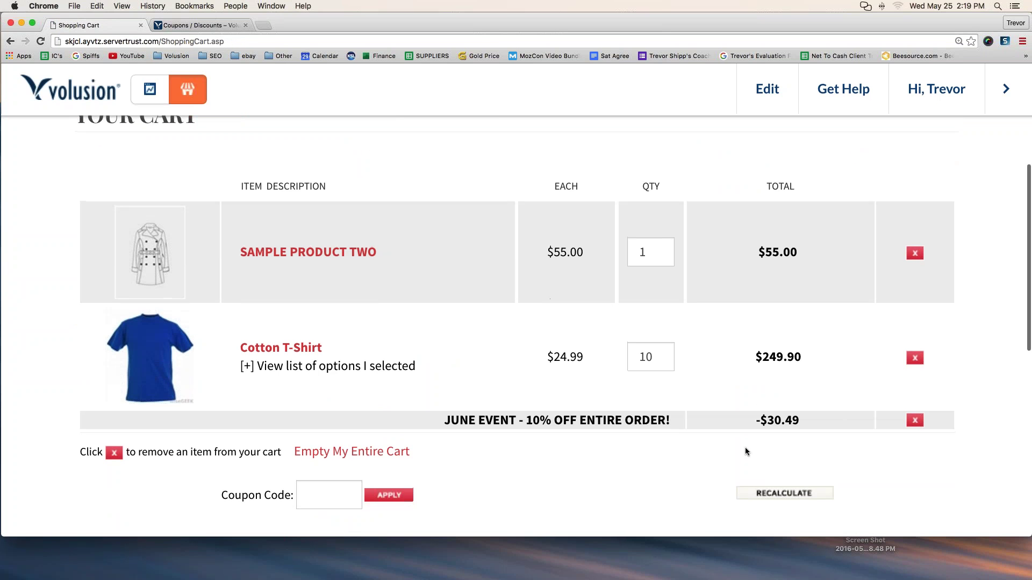
scroll(779, 440, "up", 1)
left_click(913, 423)
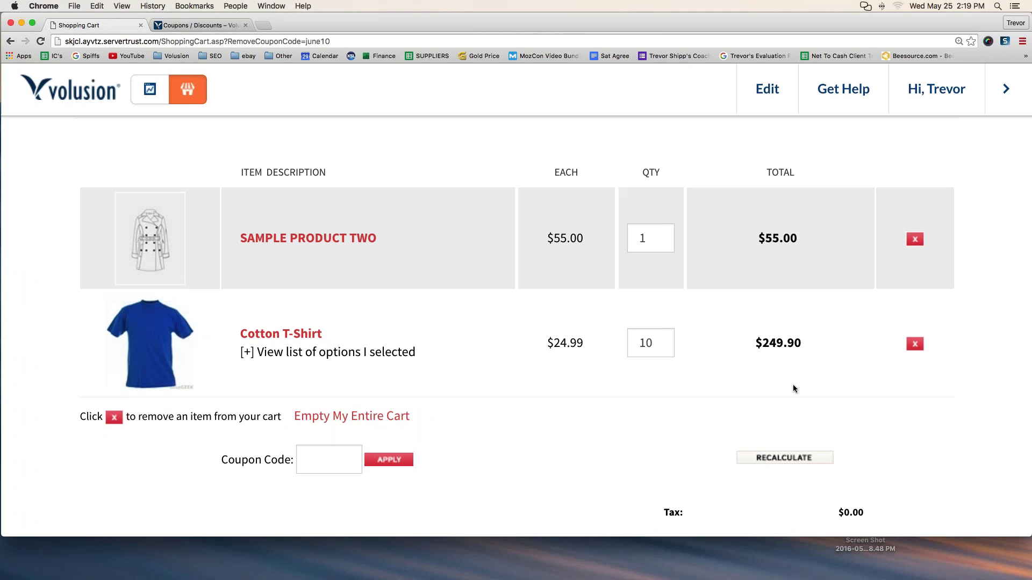
- Apply the coupon code 15perweek to the cart and review the discount on the order
scroll(792, 385, "down", 2)
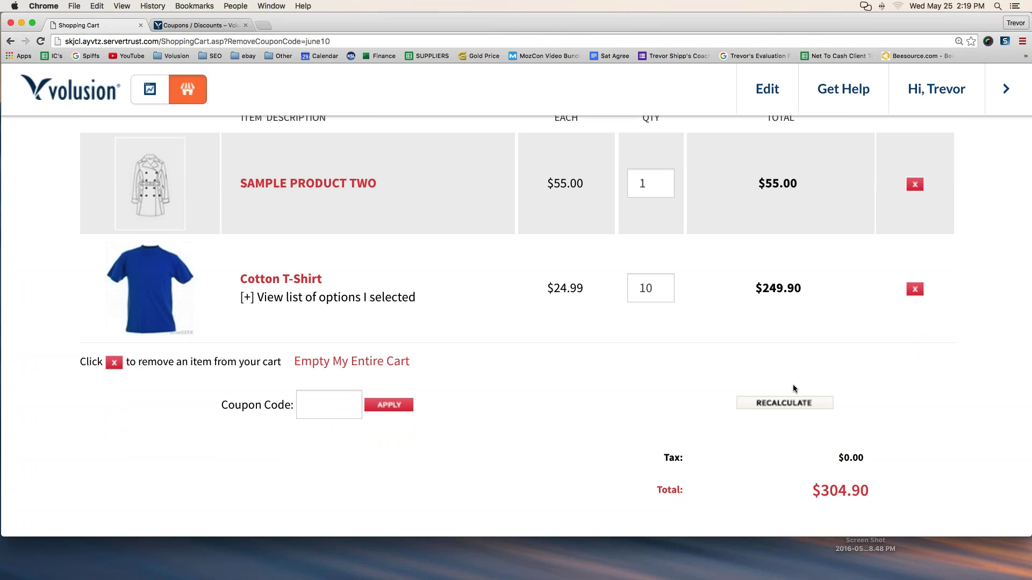
left_click(311, 412)
type("15per")
type("week")
left_click(375, 408)
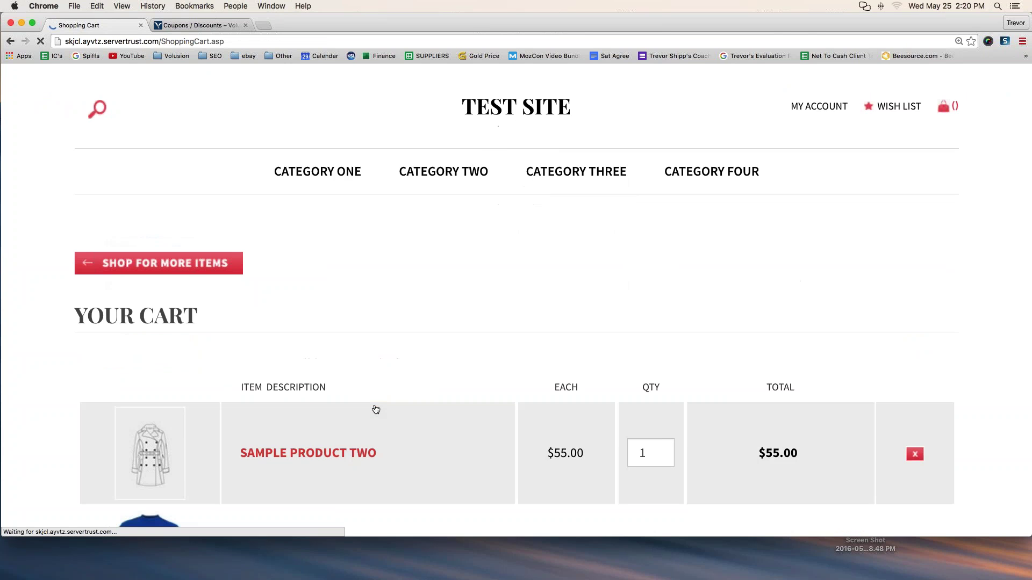
scroll(387, 394, "down", 6)
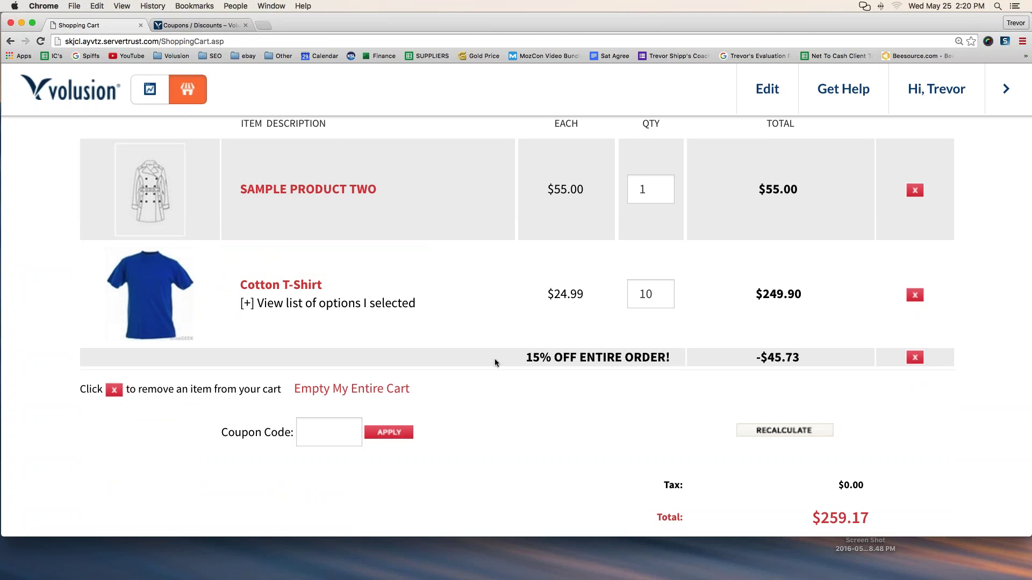
left_click_drag(494, 358, 839, 359)
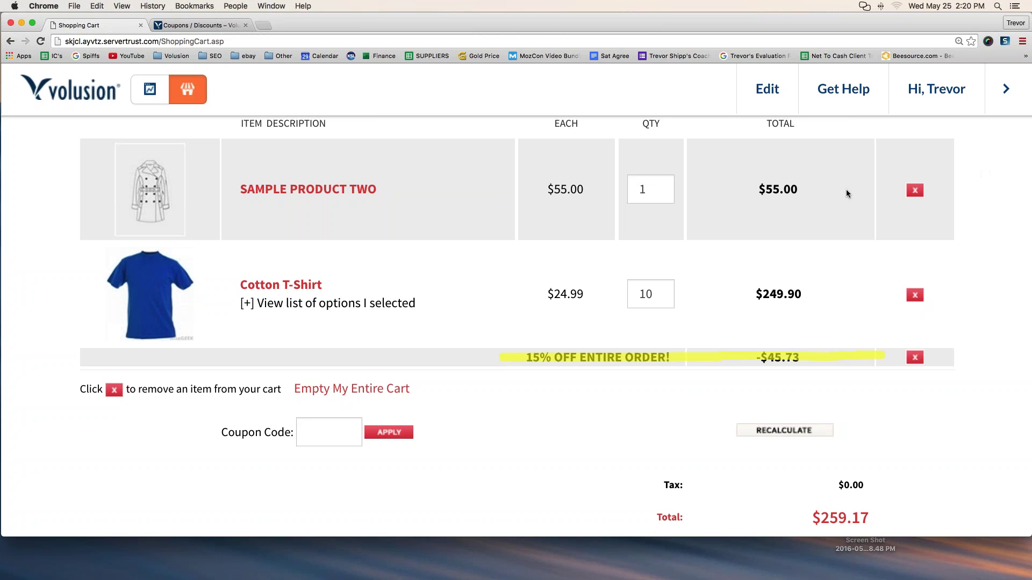
scroll(711, 198, "up", 5)
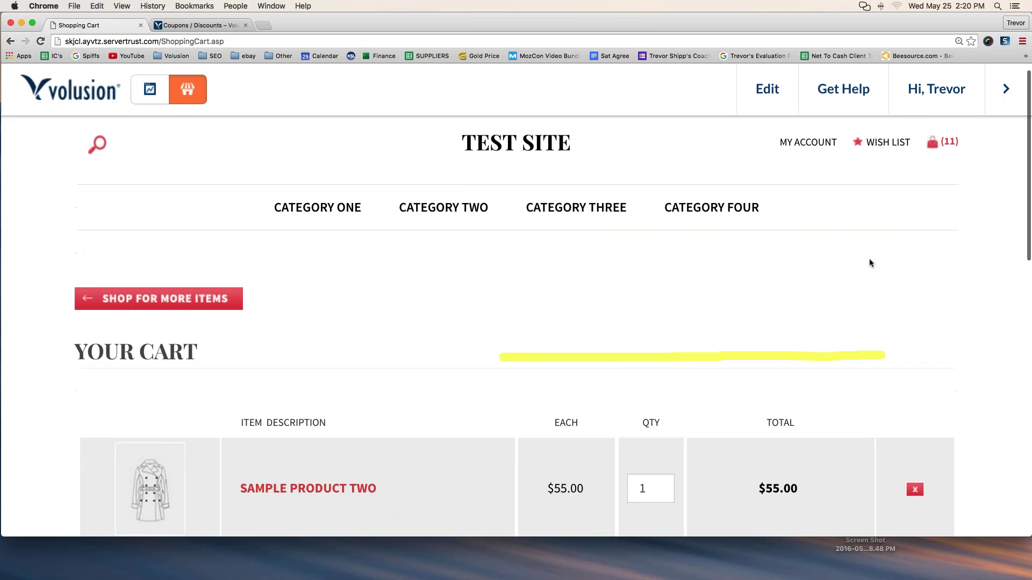
scroll(869, 259, "down", 3)
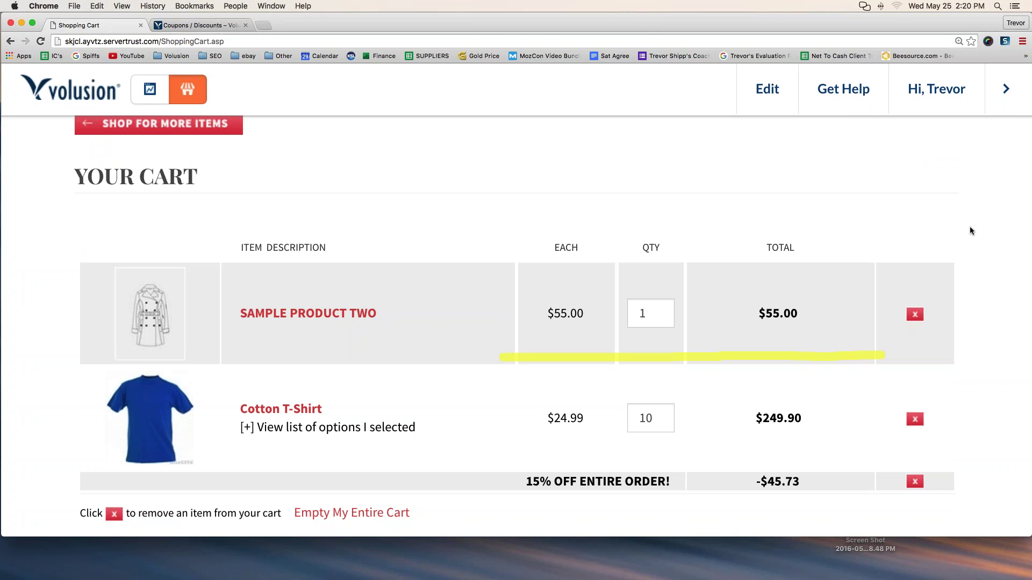
- Return to the store's admin area and open the Coupons & Discounts list
left_click(151, 91)
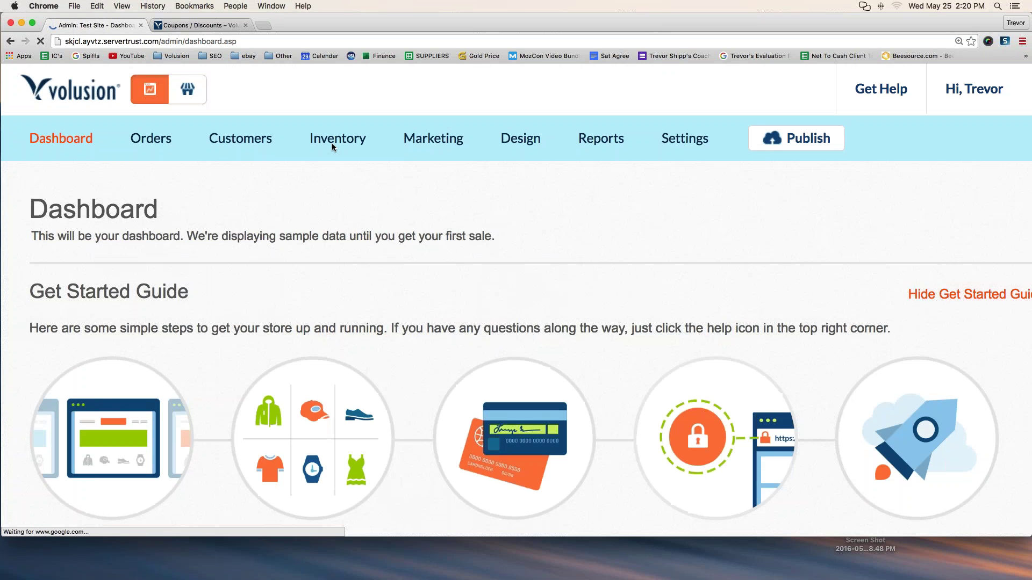
mouse_move(421, 143)
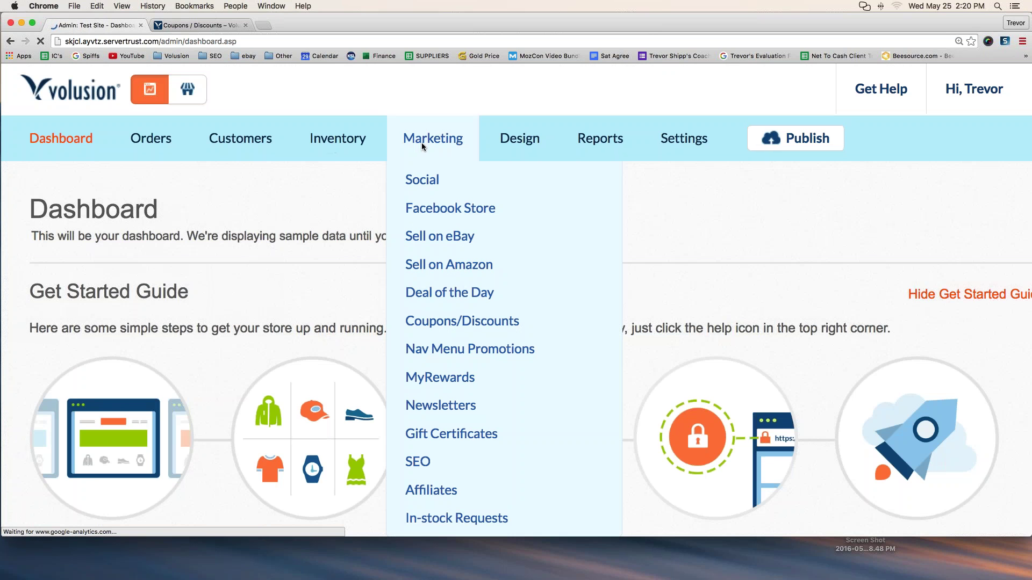
left_click(435, 322)
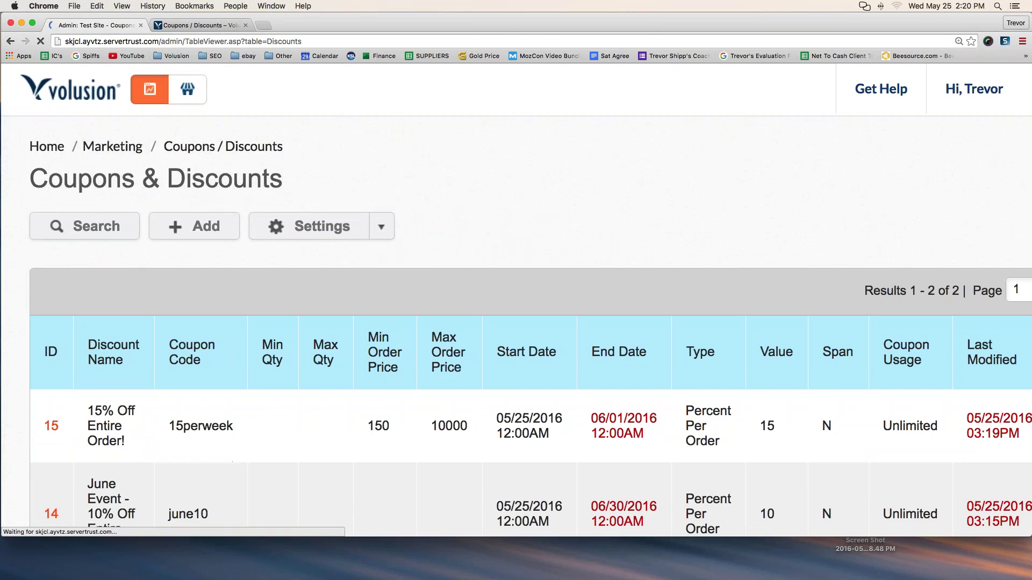
- Delete both coupons, 15perweek and june10, from the Coupons & Discounts list and confirm the deletion
scroll(962, 344, "down", 3)
scroll(961, 344, "right", 5)
left_click(971, 334)
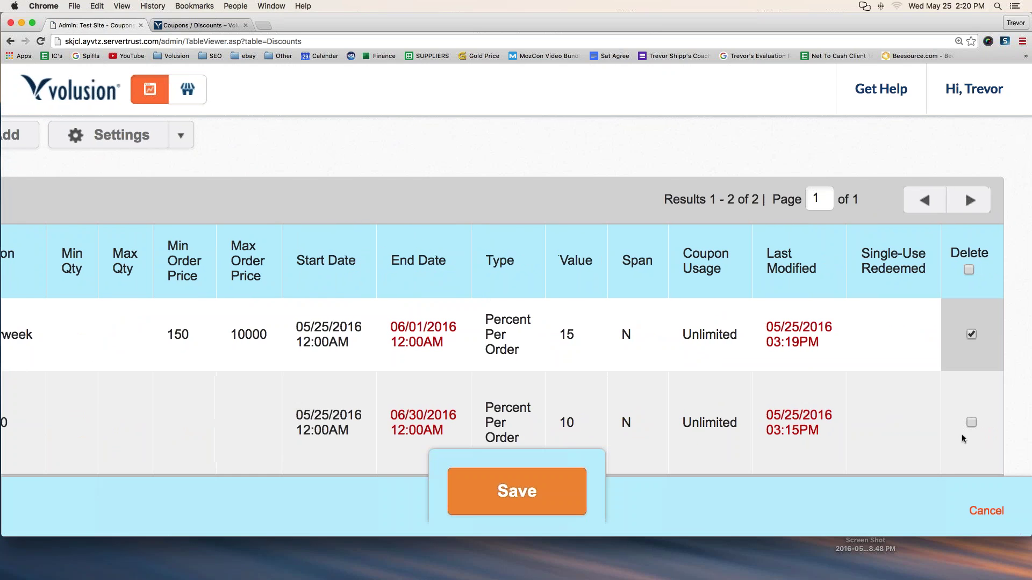
left_click(970, 423)
left_click(552, 487)
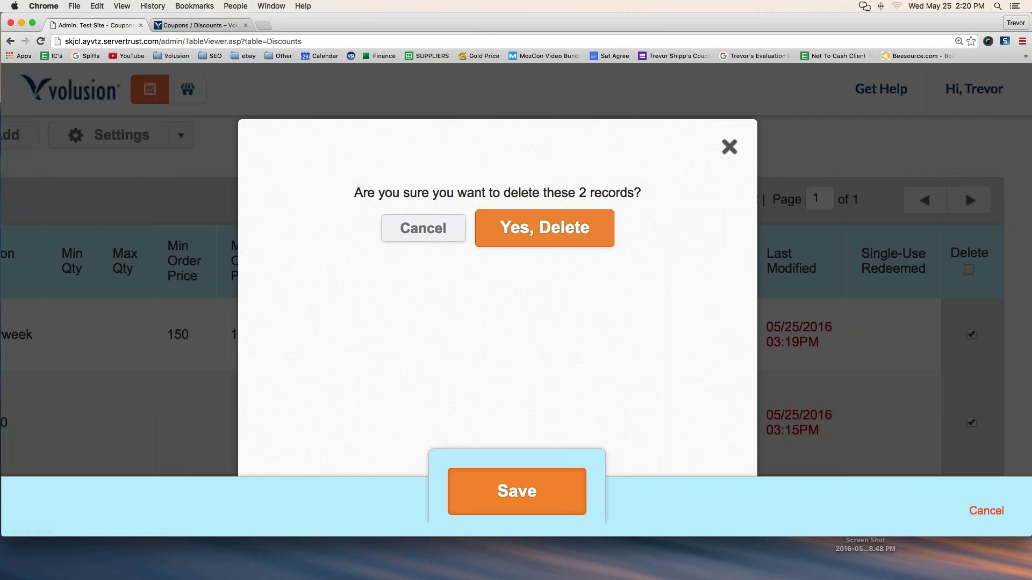
left_click(566, 222)
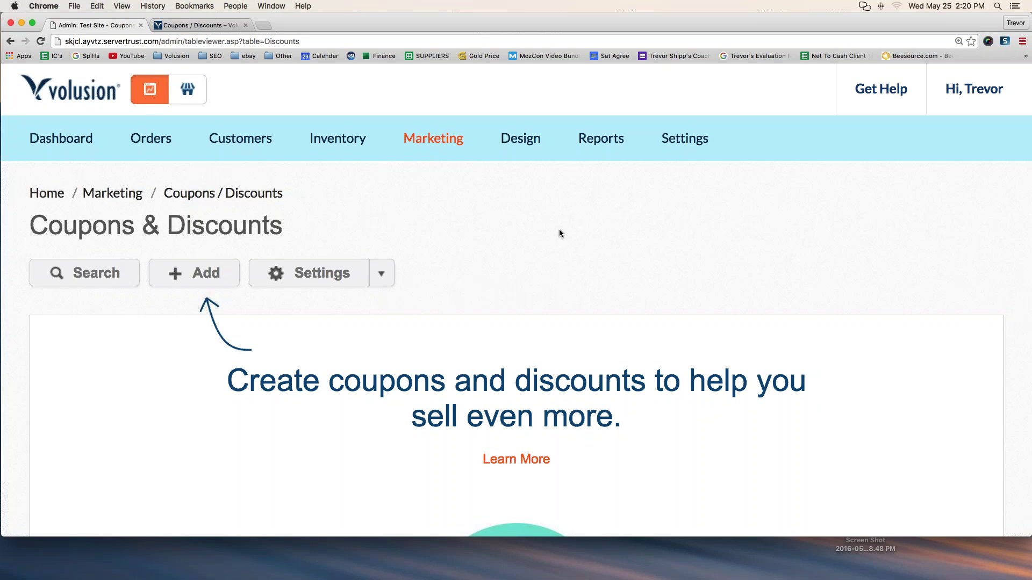
- Examine the Volusion Support article on Coupons / Discounts, from its contents list through to the summary
scroll(557, 236, "down", 5)
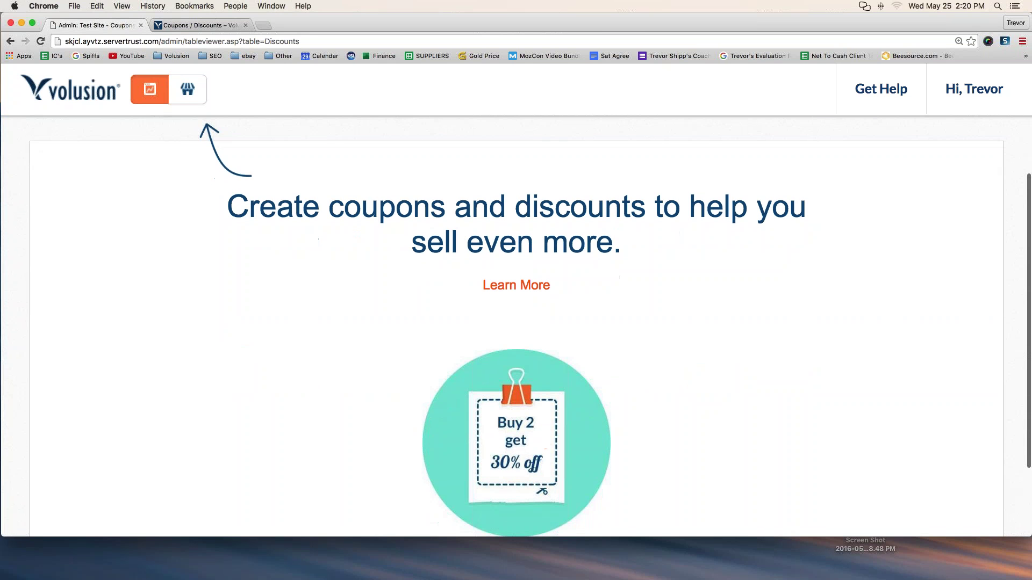
left_click(504, 290)
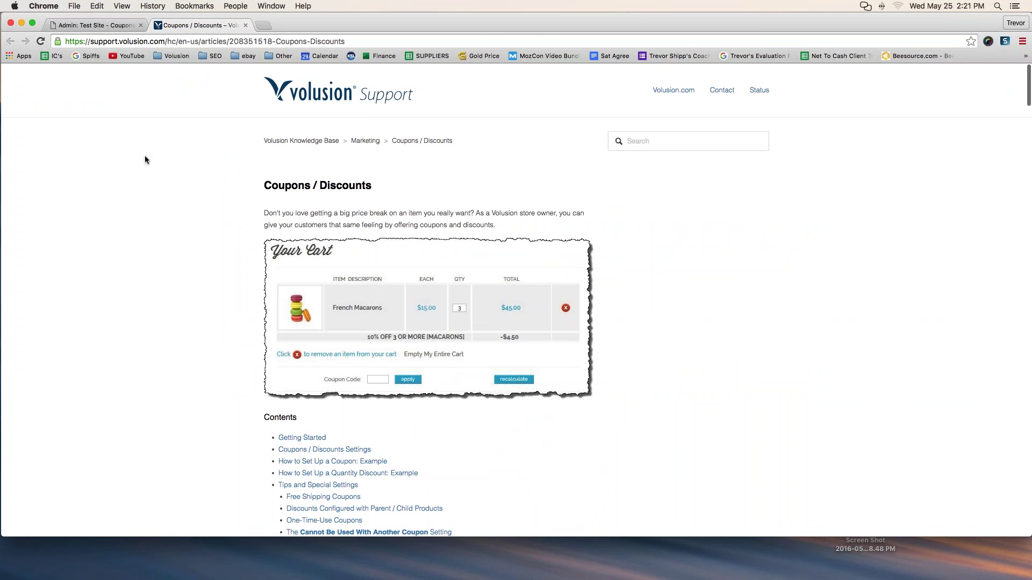
left_click_drag(264, 185, 371, 186)
scroll(371, 185, "down", 6)
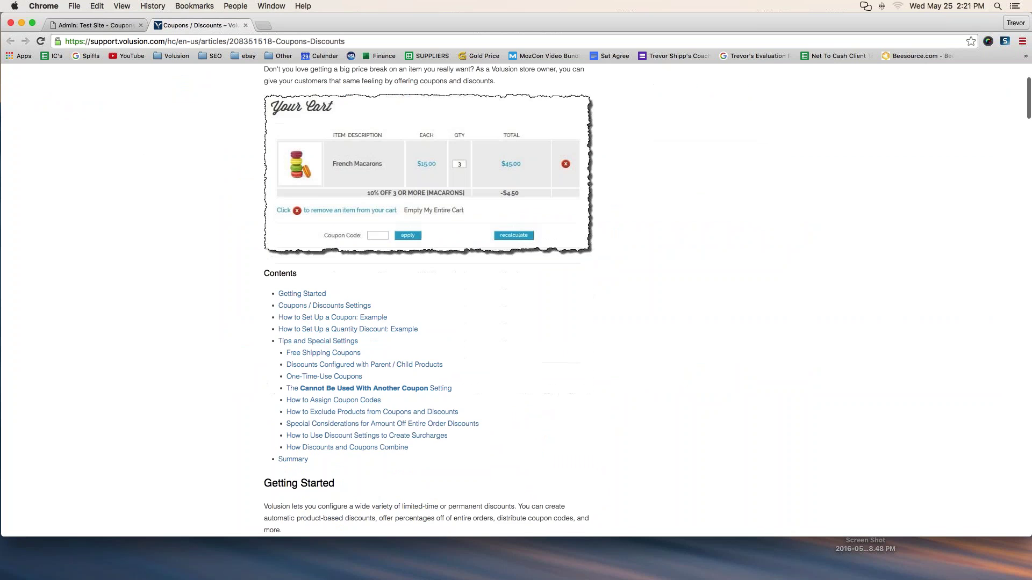
scroll(370, 185, "down", 7)
scroll(371, 186, "up", 15)
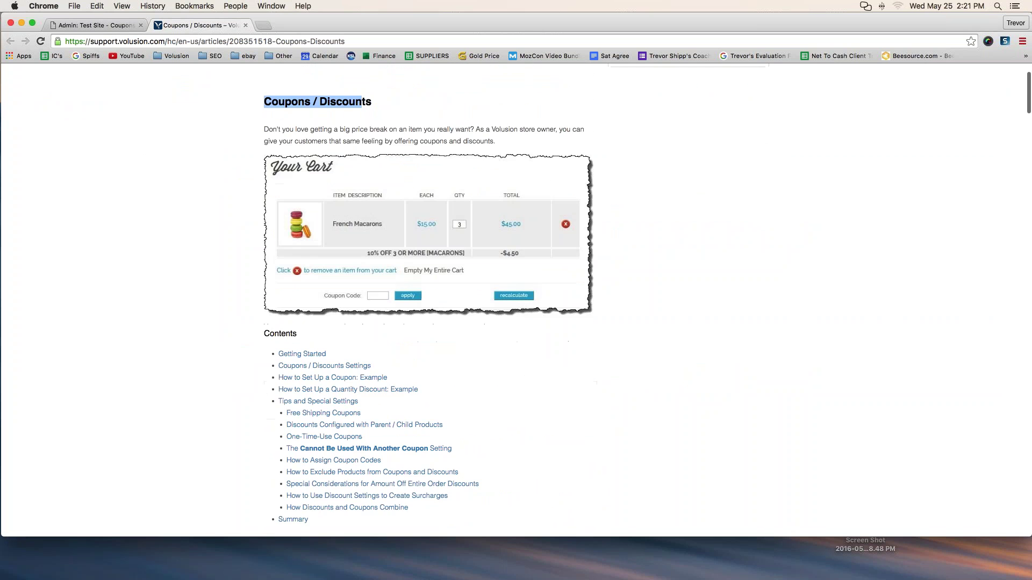
scroll(371, 186, "down", 2)
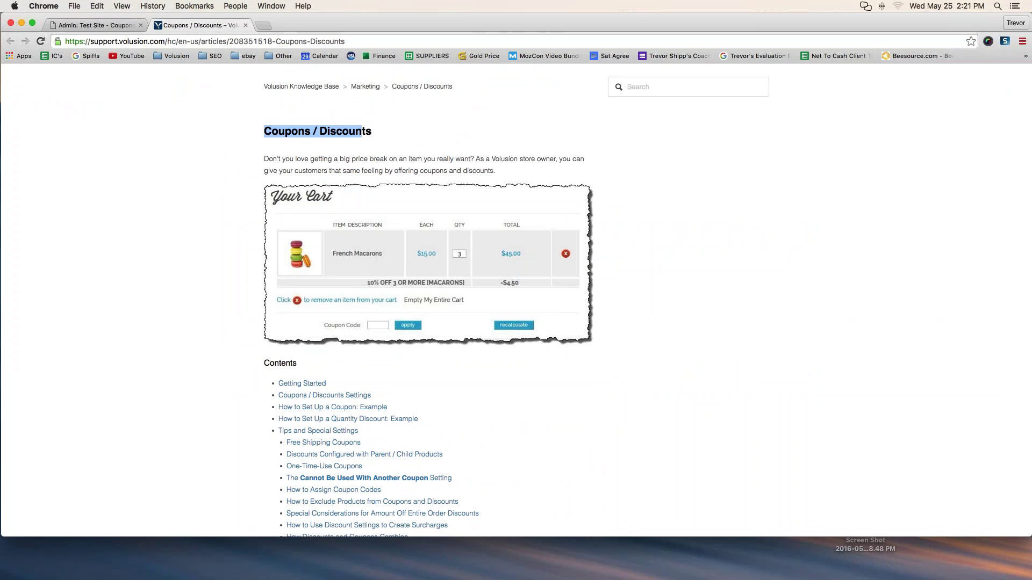
scroll(162, 185, "down", 20)
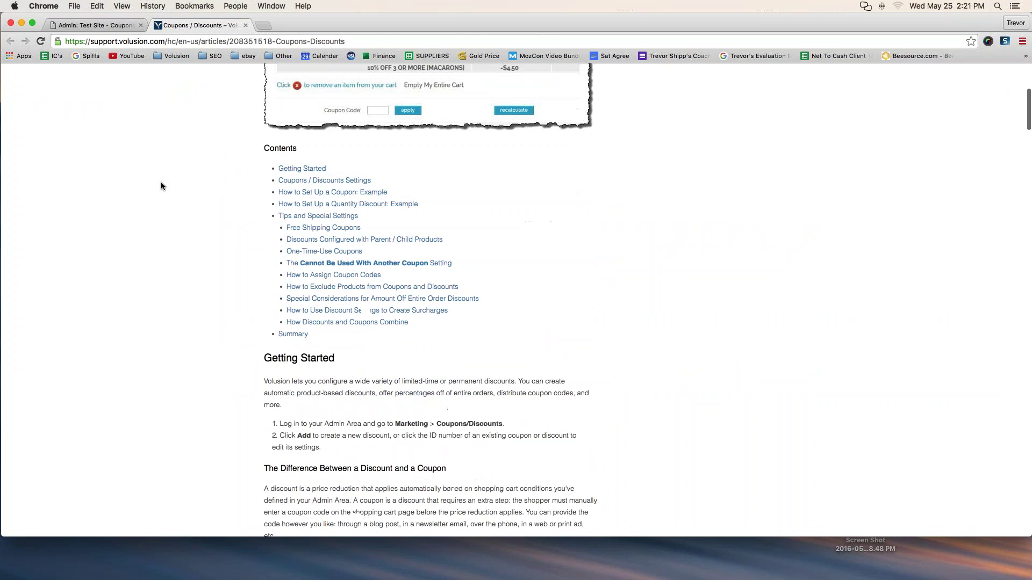
scroll(161, 185, "down", 20)
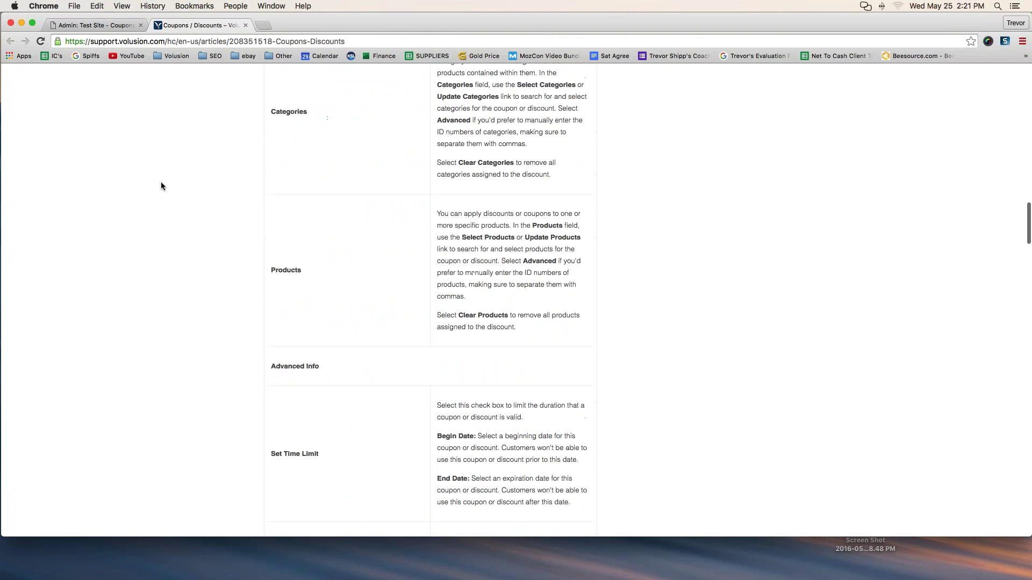
scroll(161, 186, "down", 20)
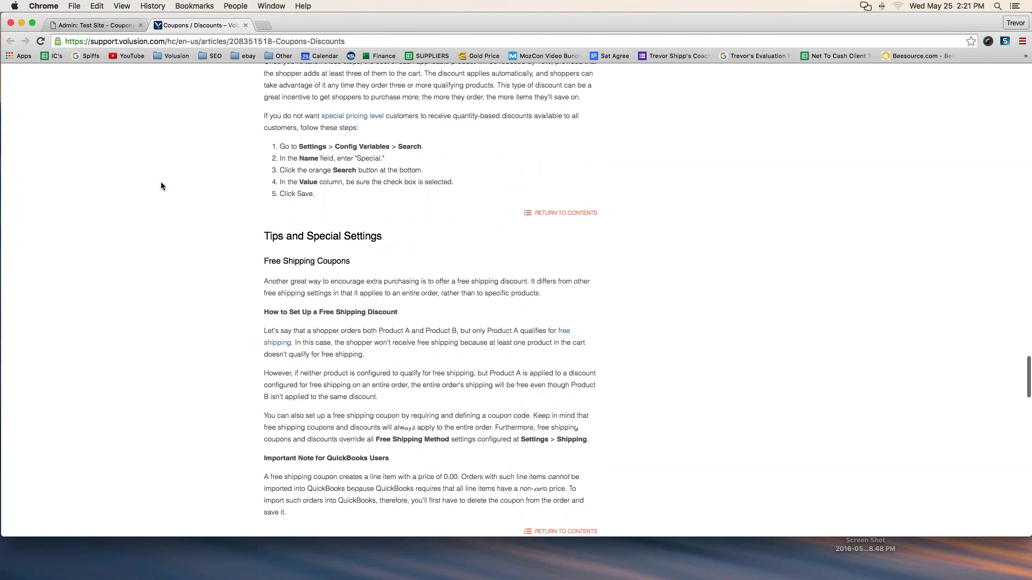
scroll(161, 185, "down", 20)
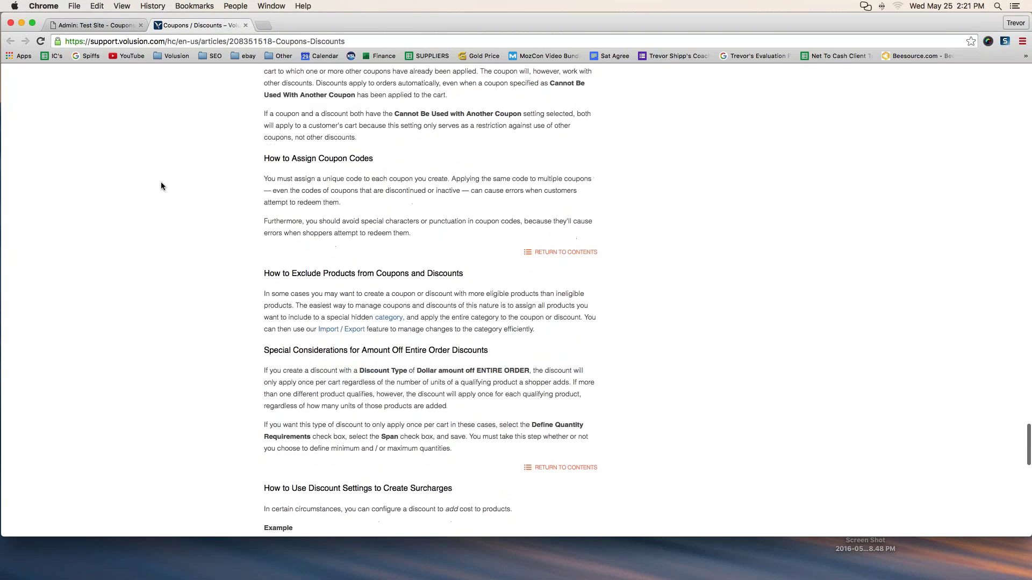
scroll(162, 185, "down", 8)
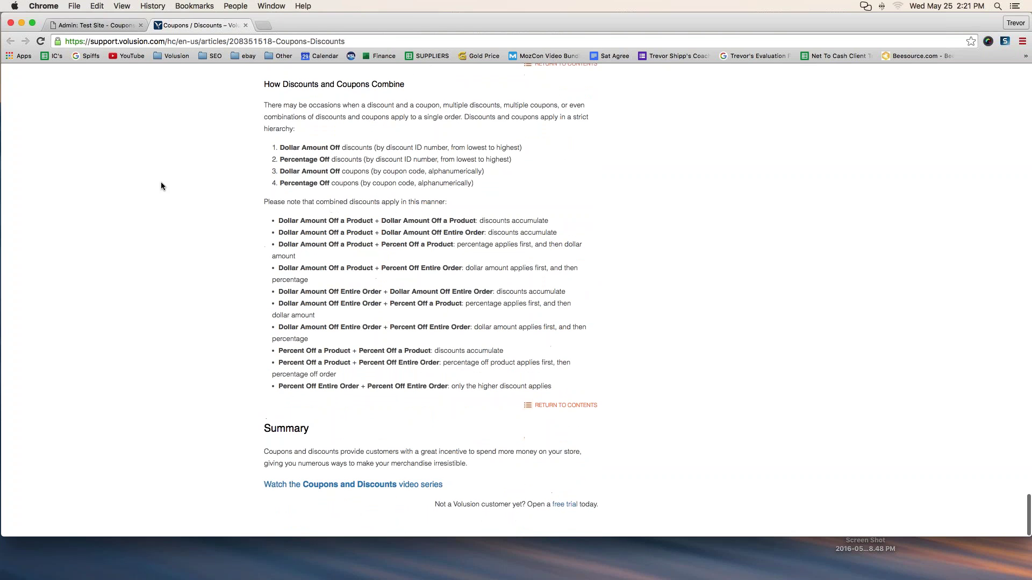
scroll(161, 186, "up", 15)
scroll(161, 183, "down", 8)
scroll(164, 174, "up", 20)
scroll(145, 183, "up", 20)
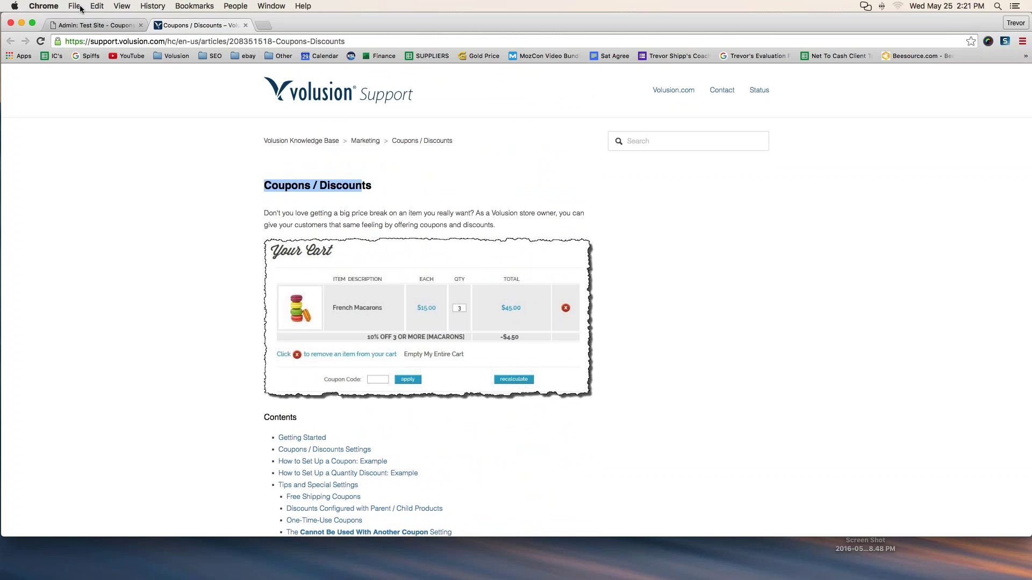
- Return to the Coupons & Discounts admin page and look at the help options offered for it
left_click(91, 25)
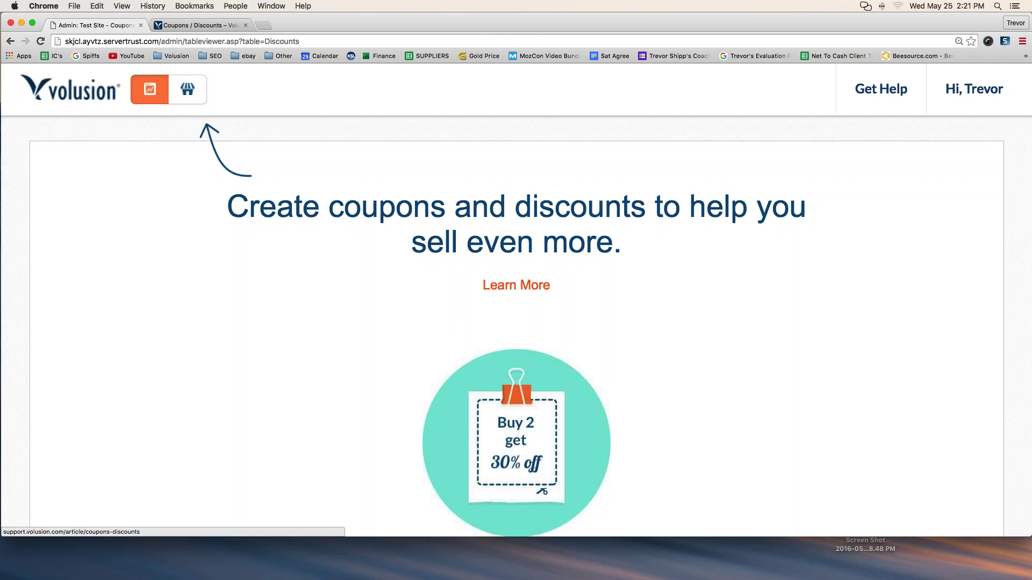
mouse_move(872, 90)
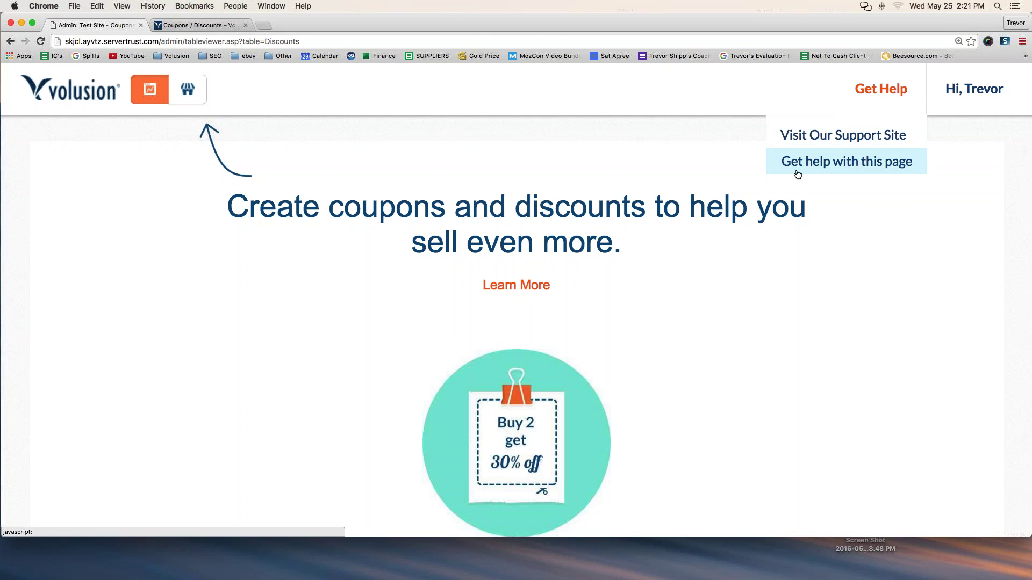
left_click(862, 169)
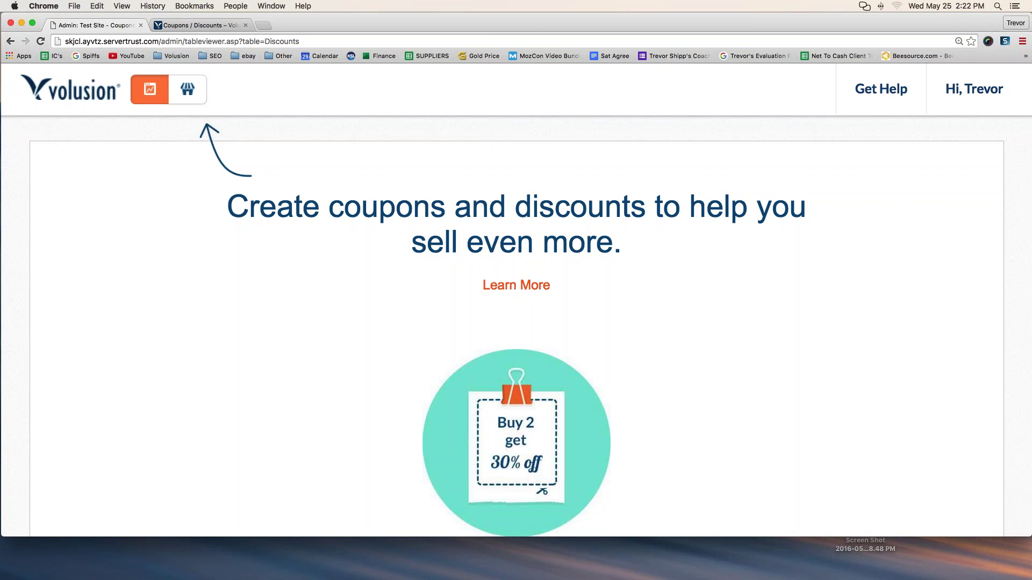
scroll(504, 423, "down", 2)
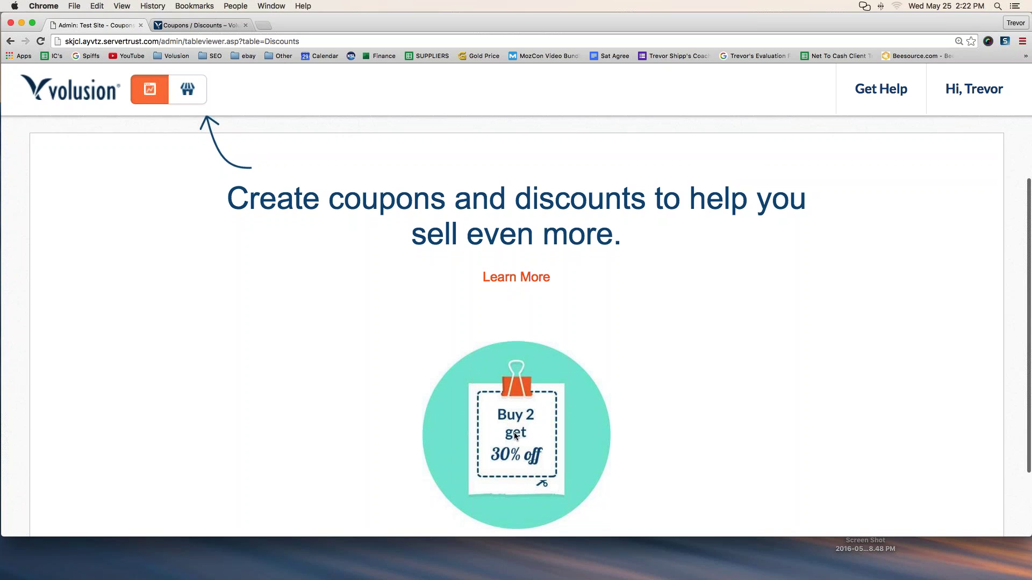